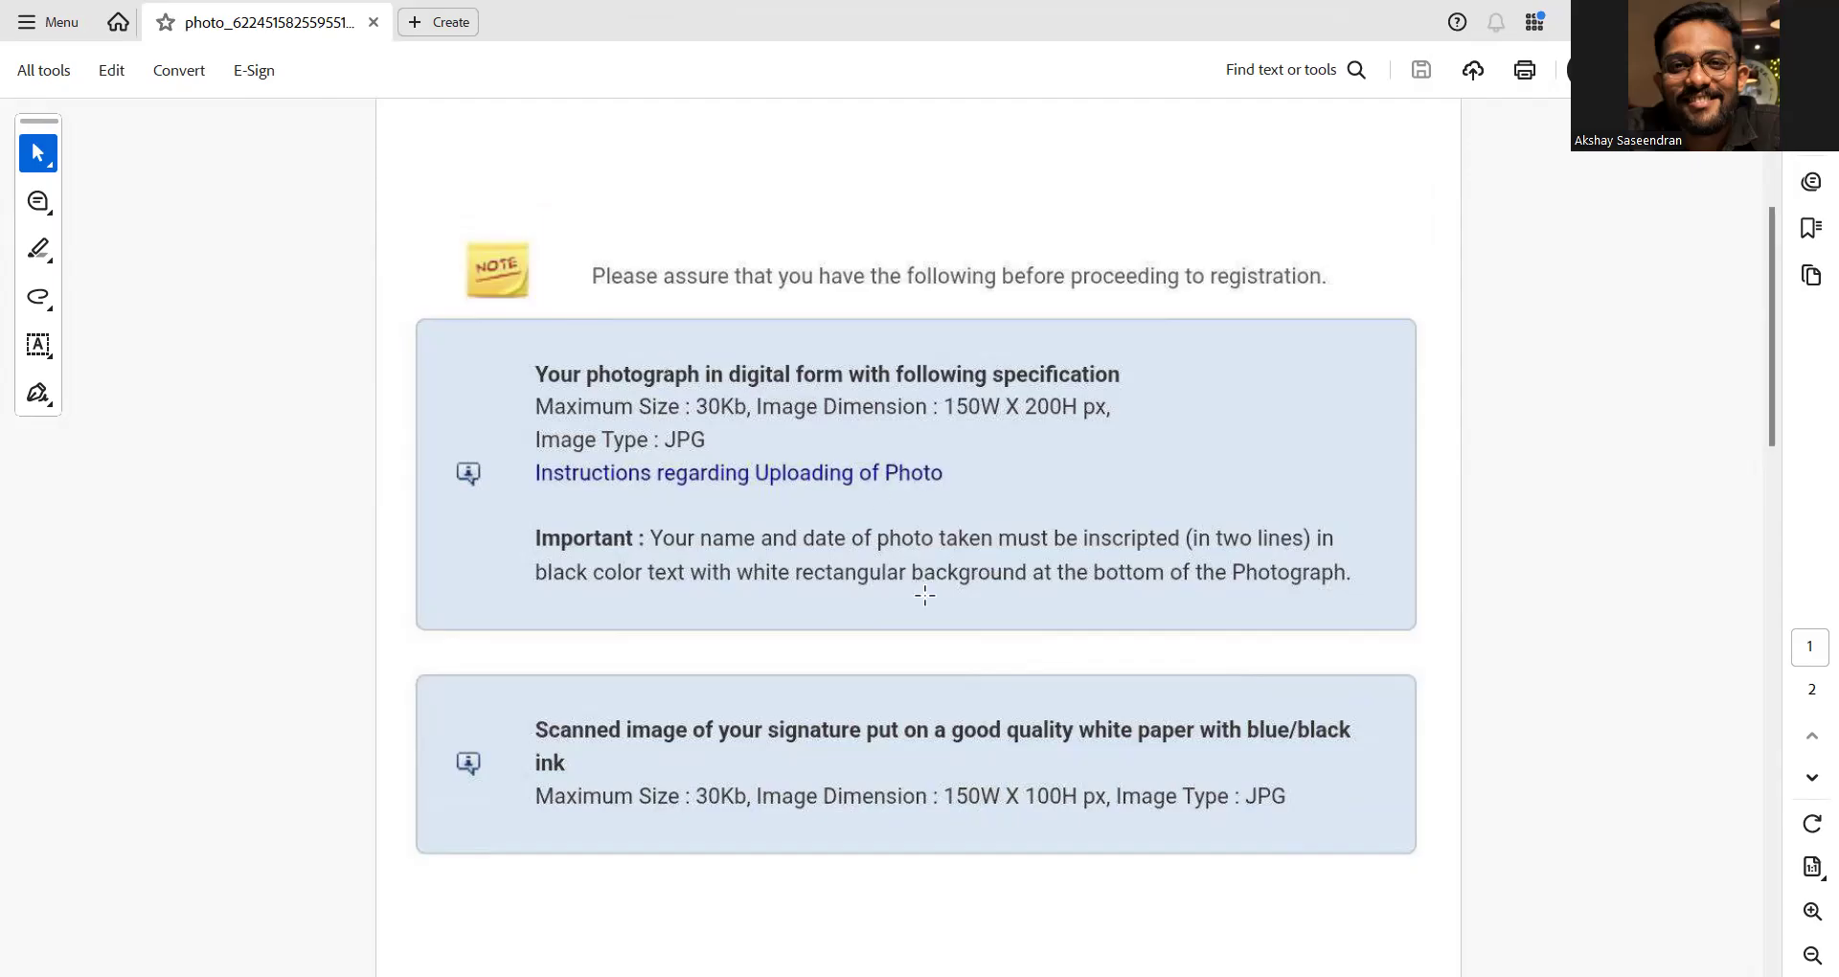
Read the photo and signature upload specifications and the Kerala PSC photo instructions on the second page
scroll(1111, 454, down, 10)
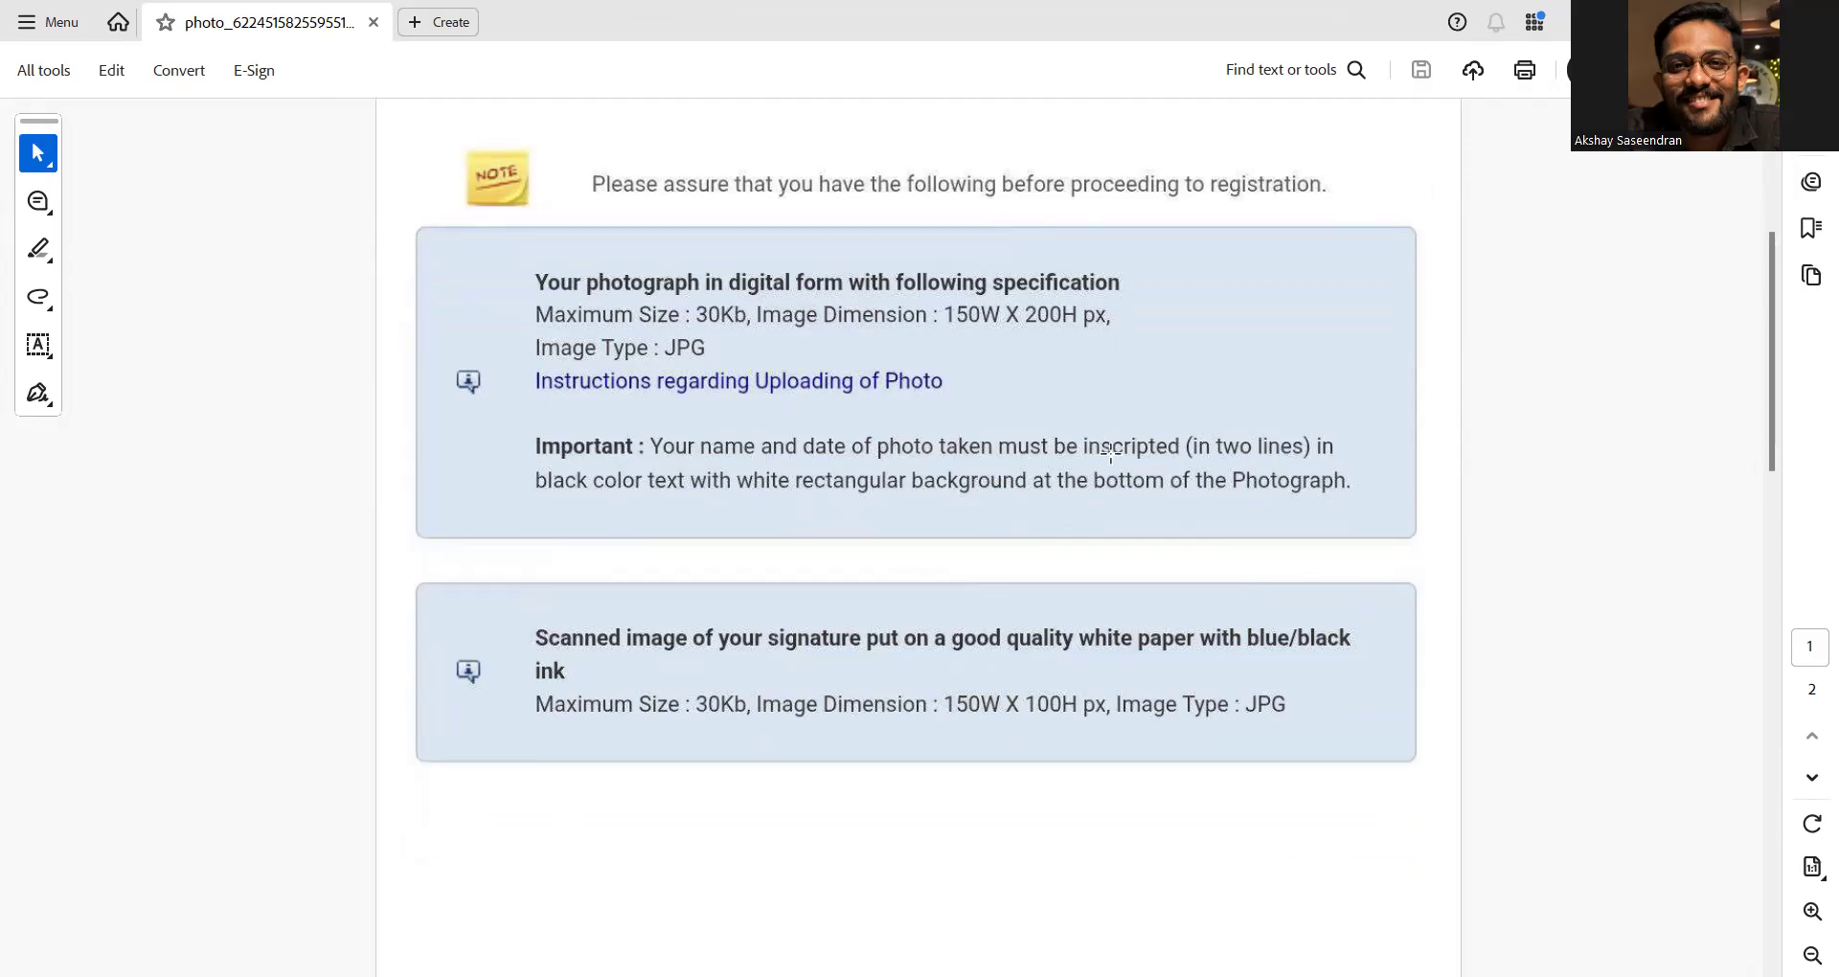
scroll(1112, 453, down, 4)
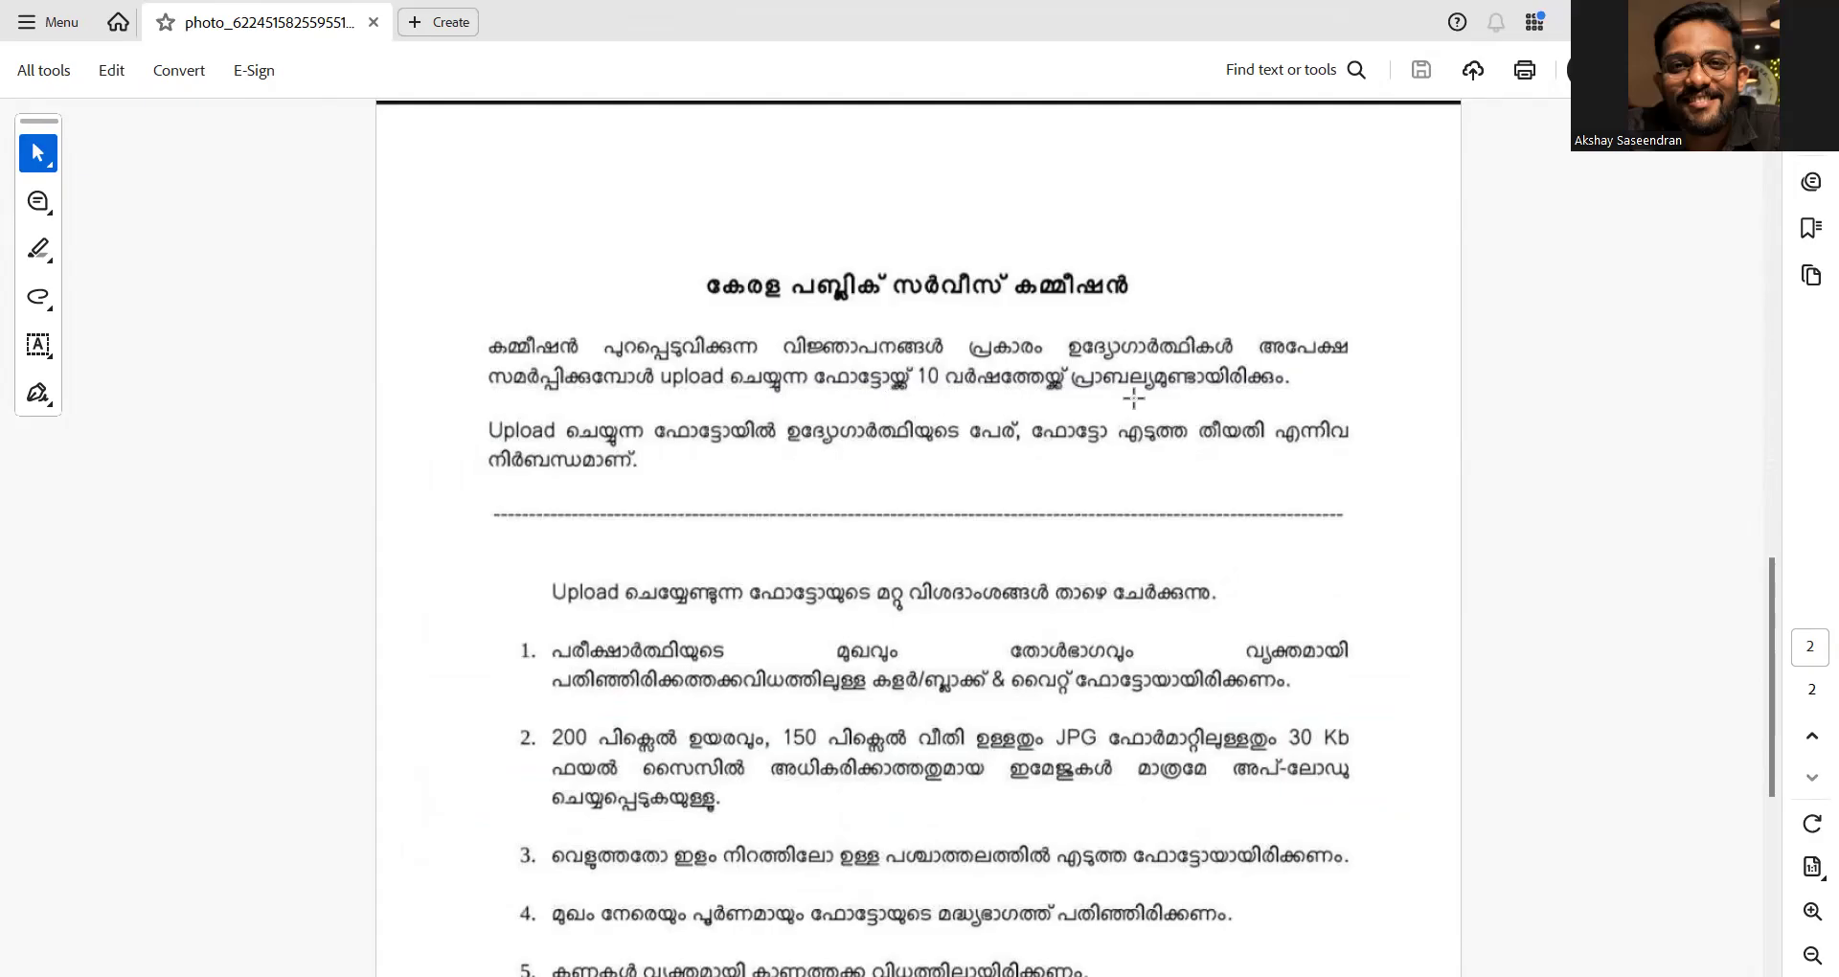
scroll(1012, 456, down, 1)
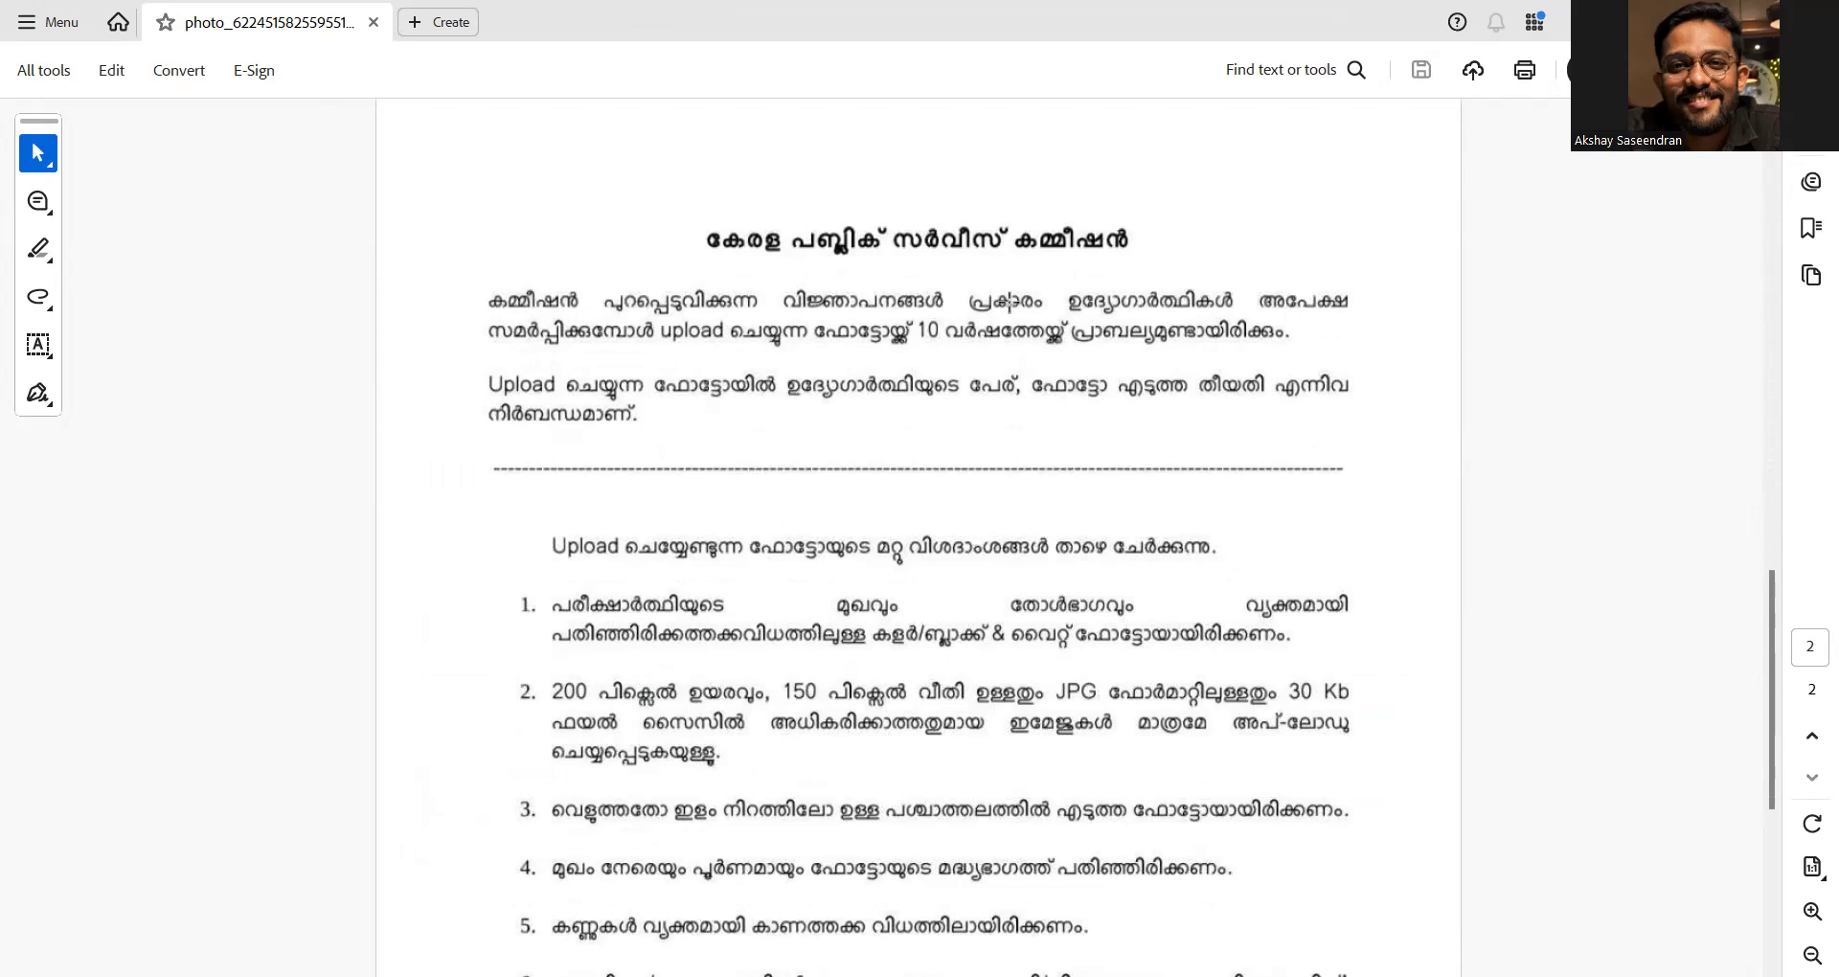
scroll(1124, 529, down, 1)
scroll(1124, 529, down, 3)
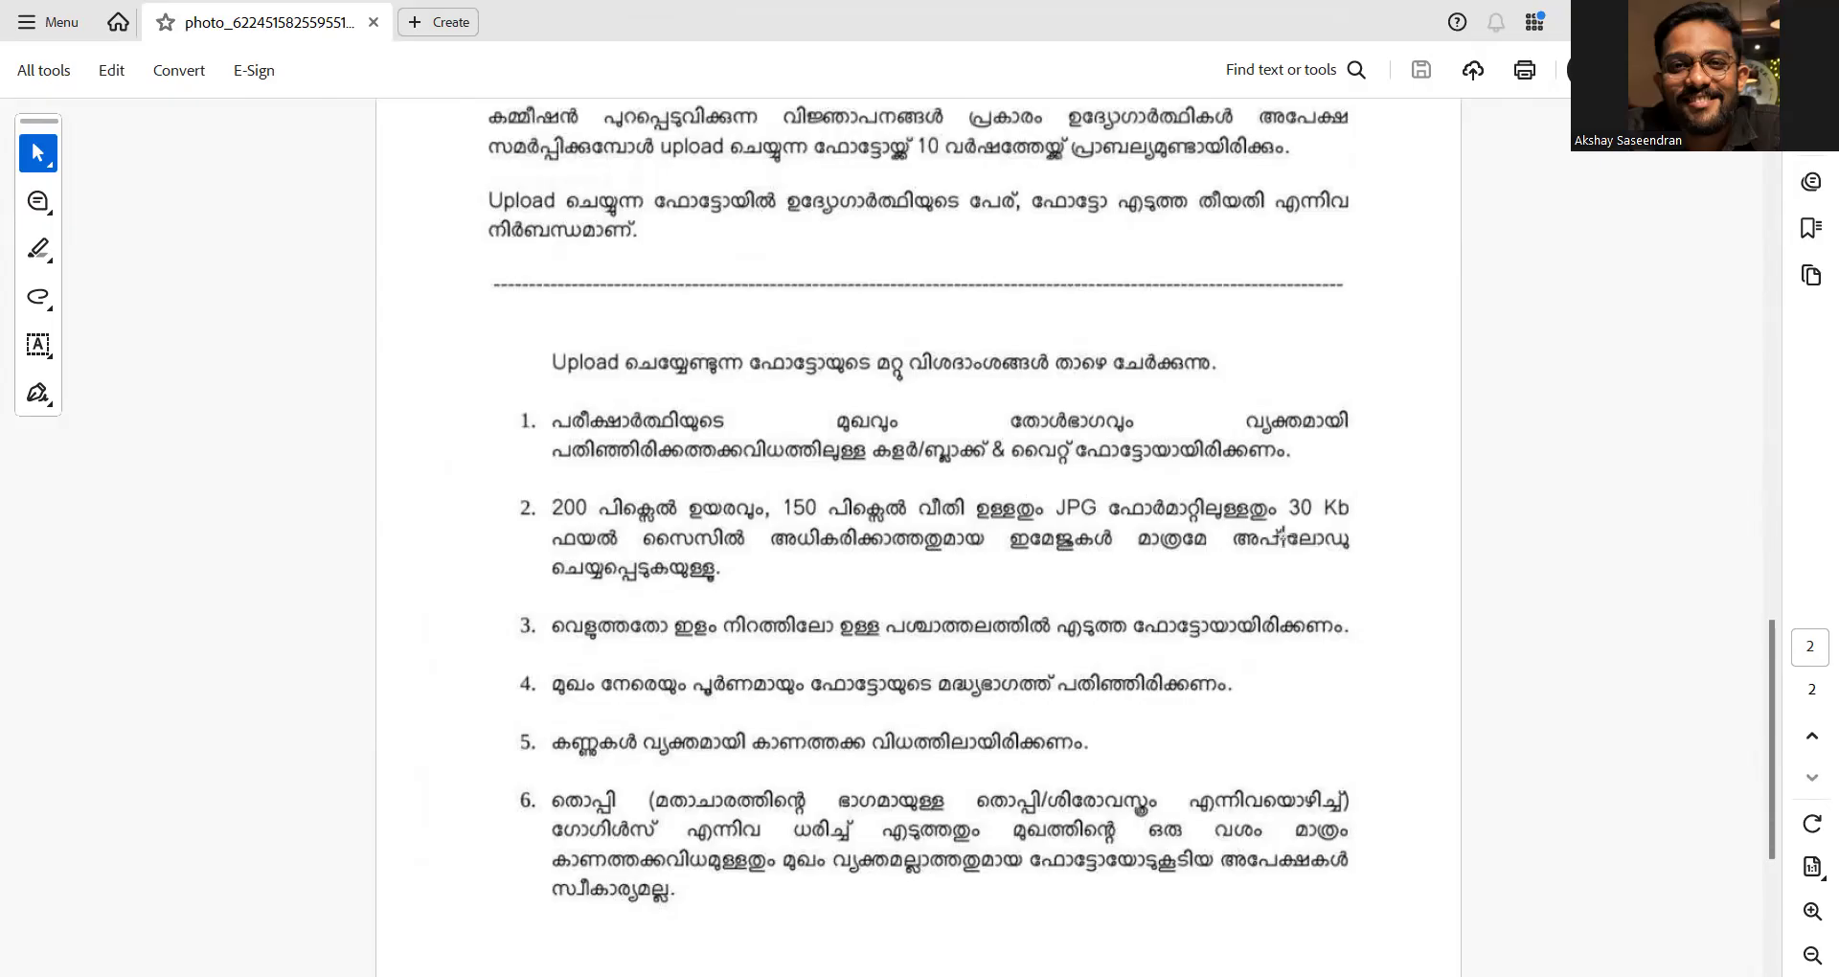
scroll(782, 610, down, 1)
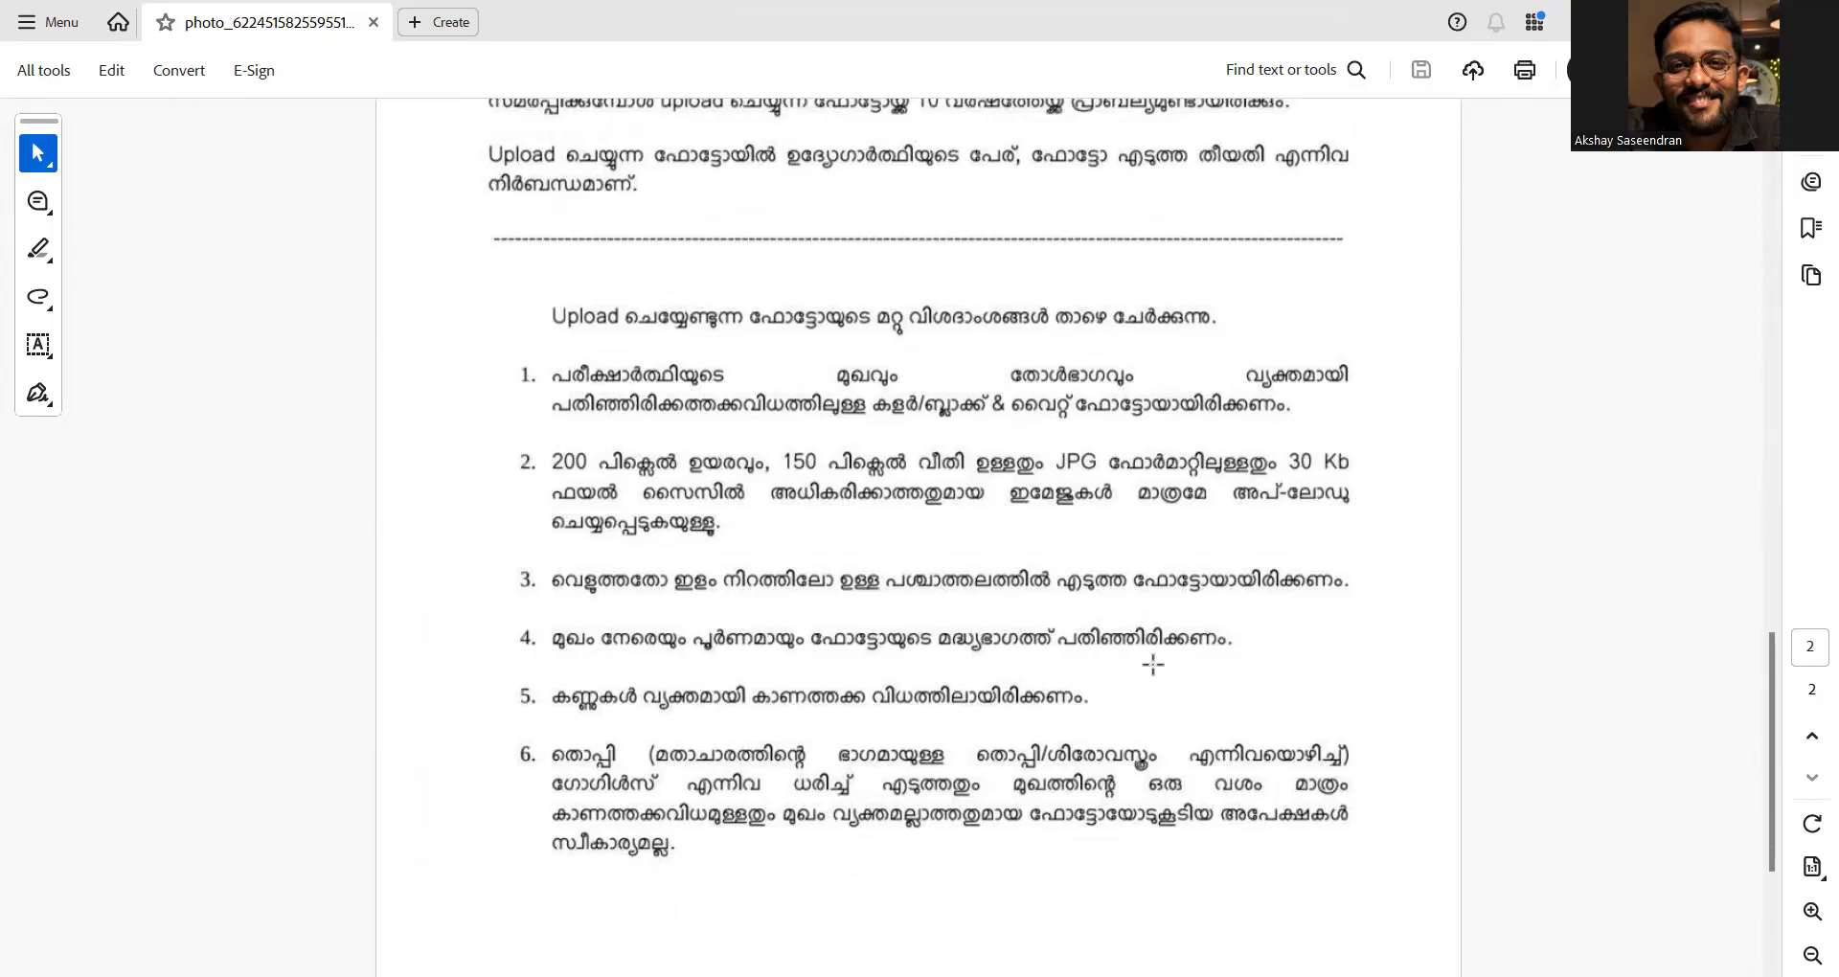
scroll(1039, 752, down, 1)
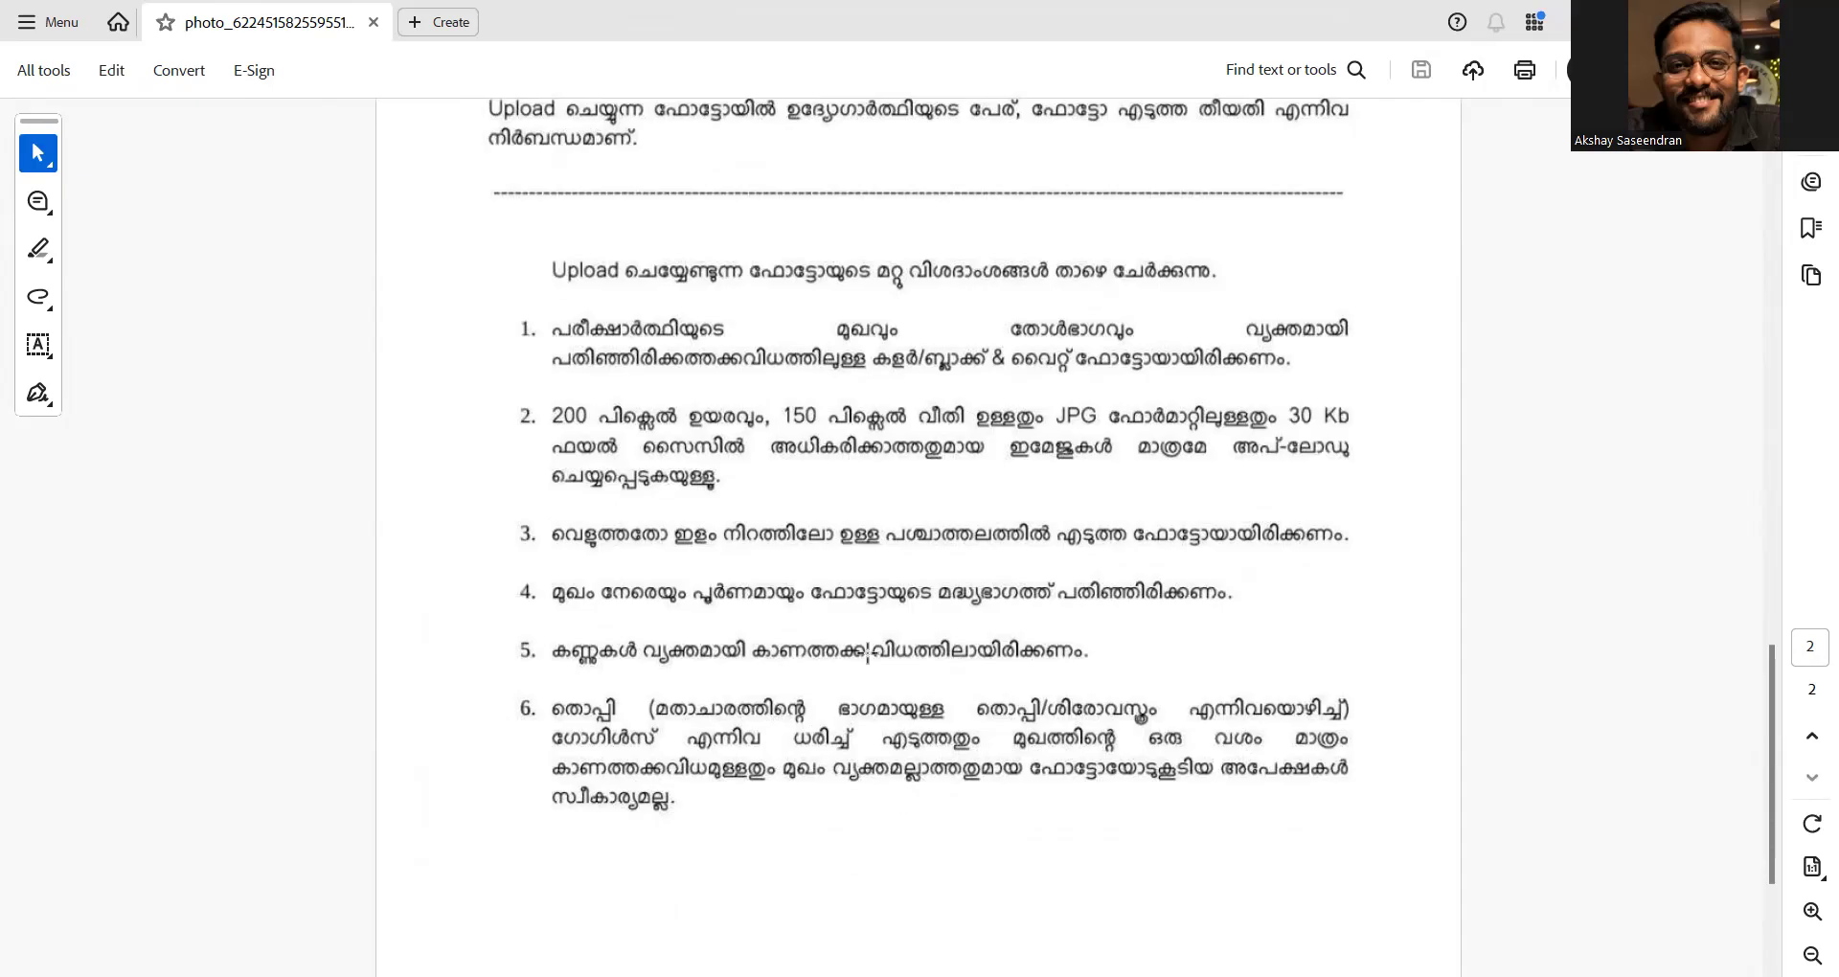
scroll(868, 651, up, 1)
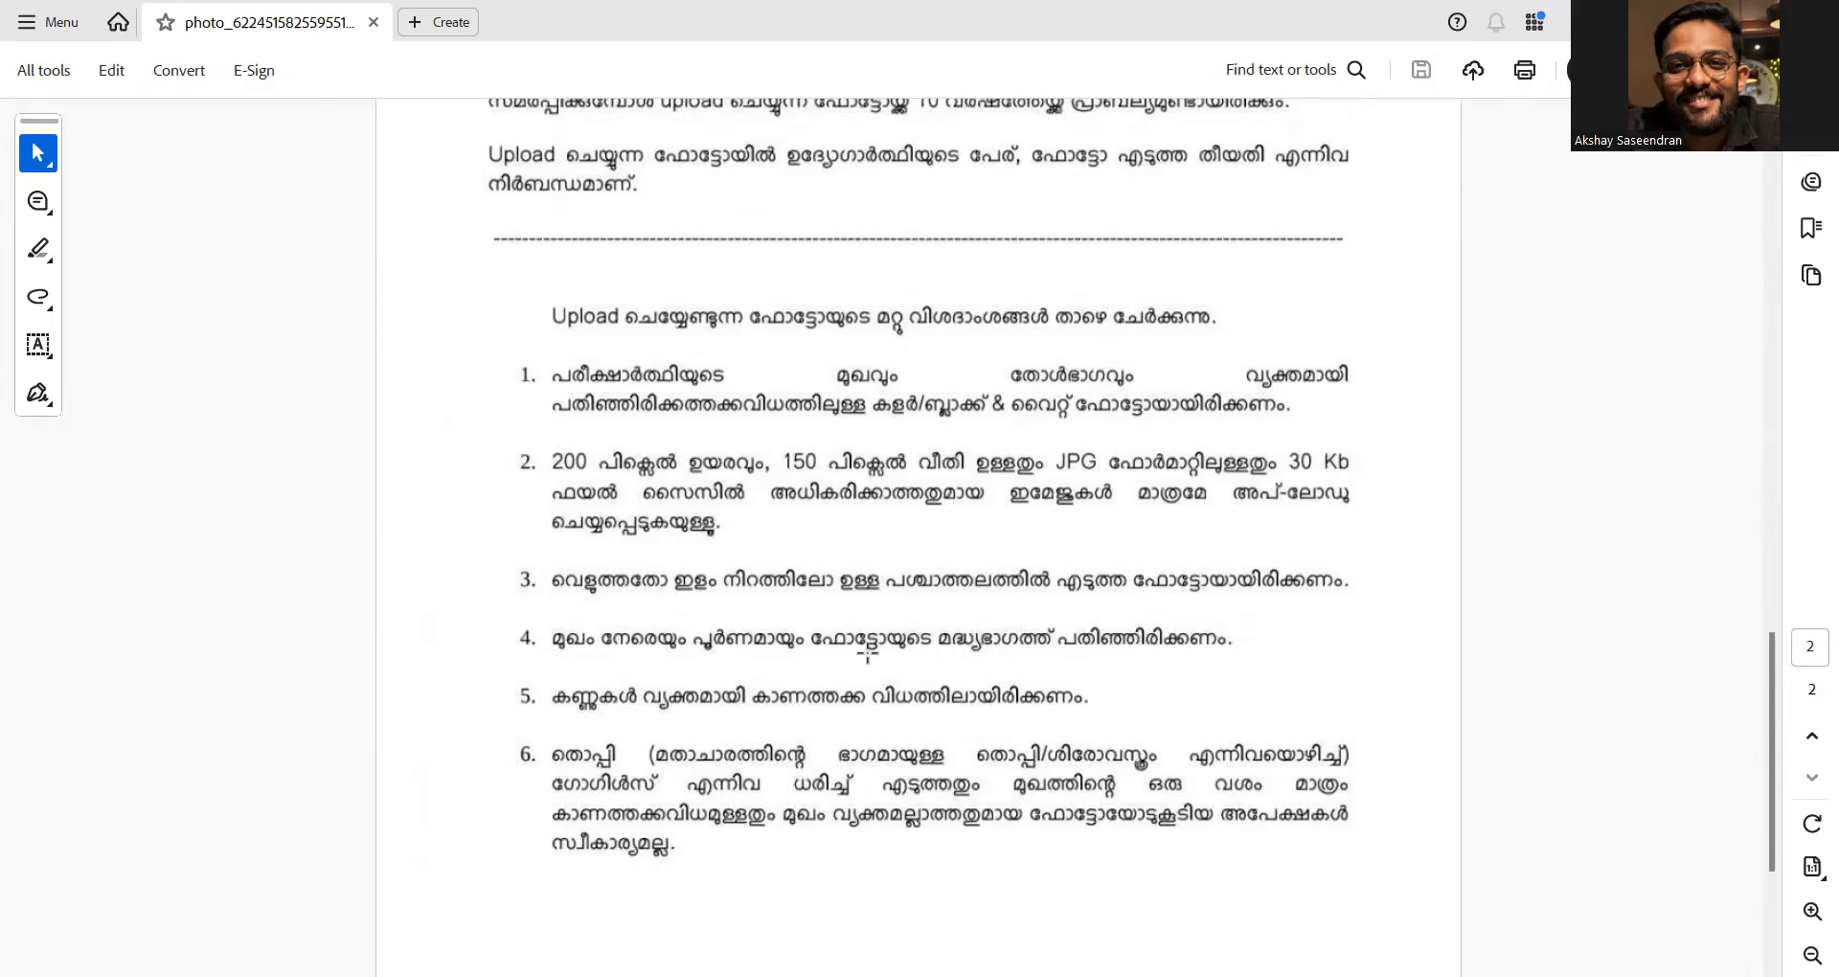
scroll(1061, 435, up, 2)
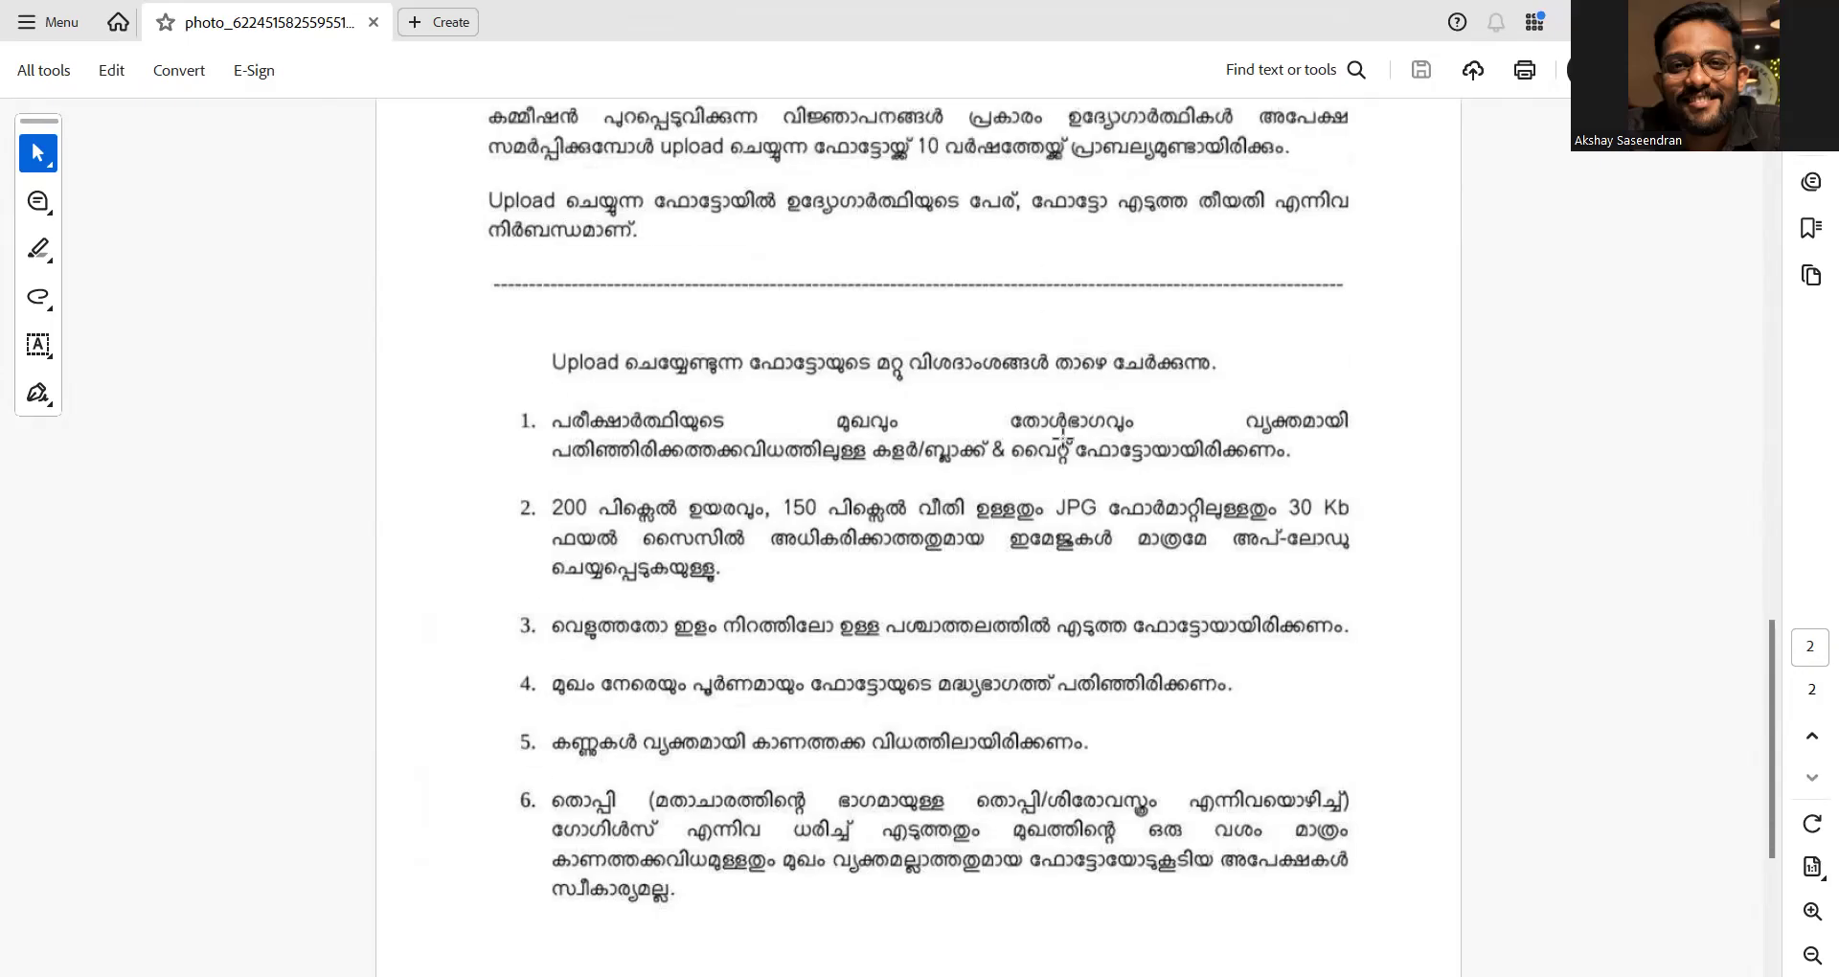
scroll(1062, 437, up, 2)
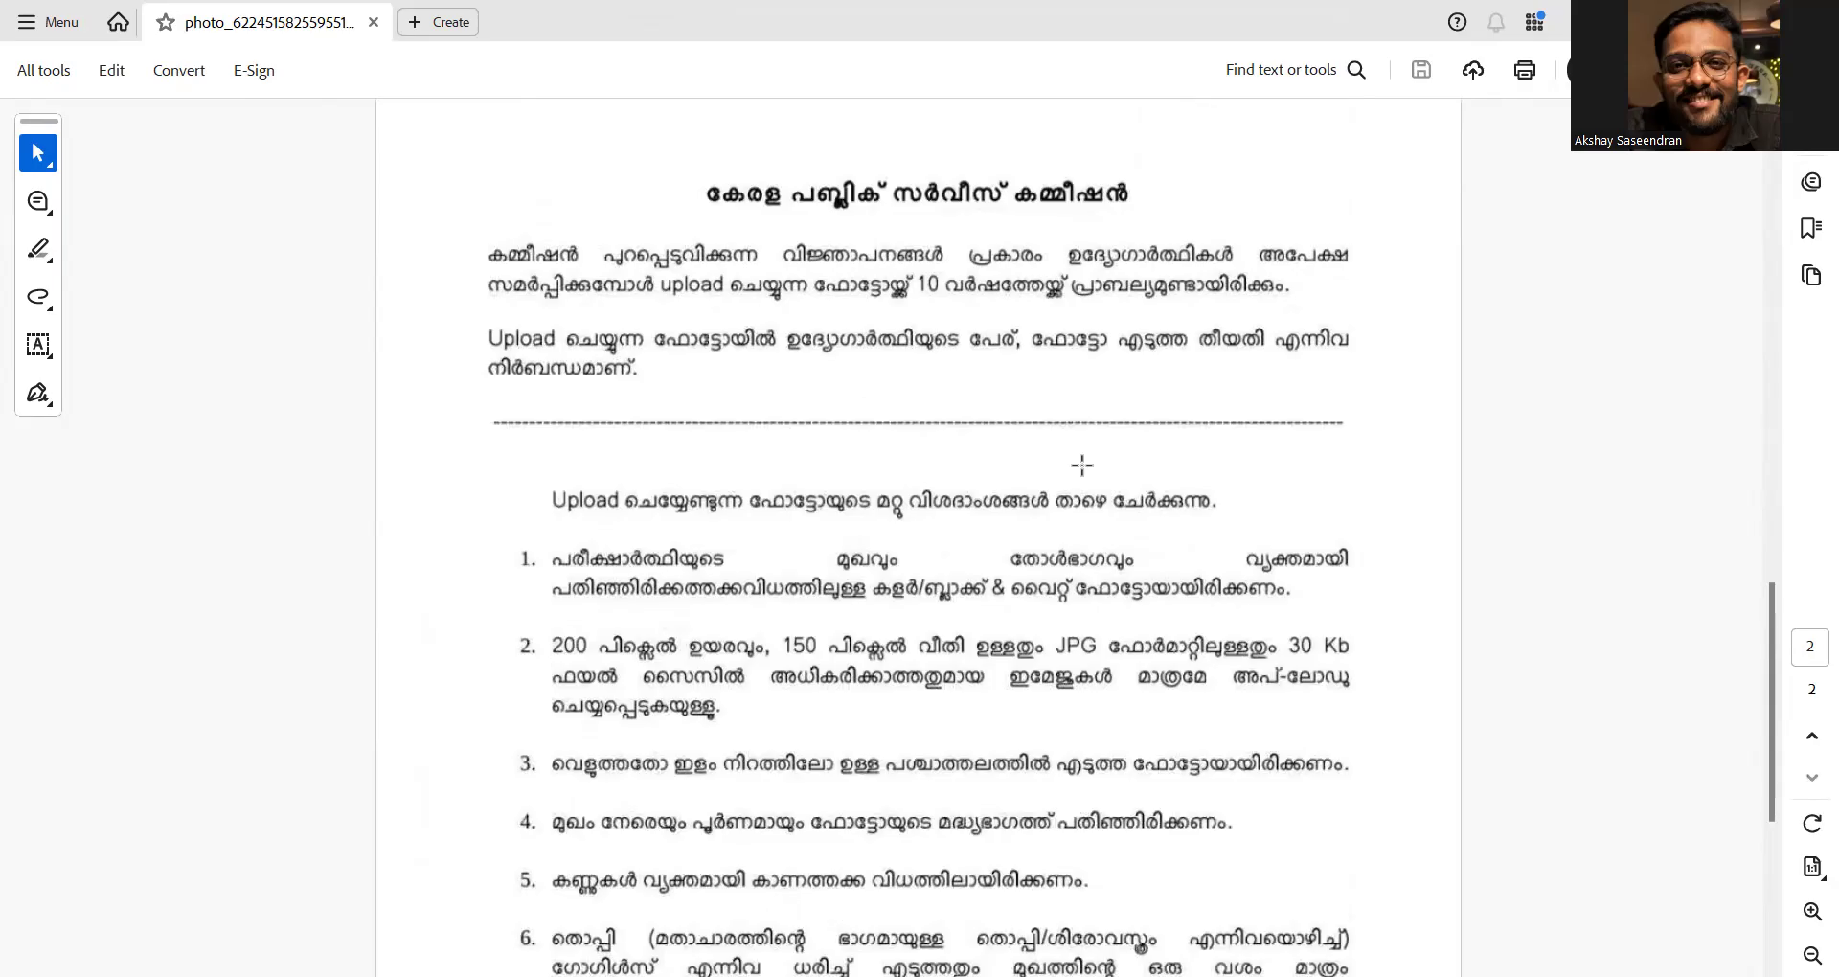
scroll(1030, 556, down, 2)
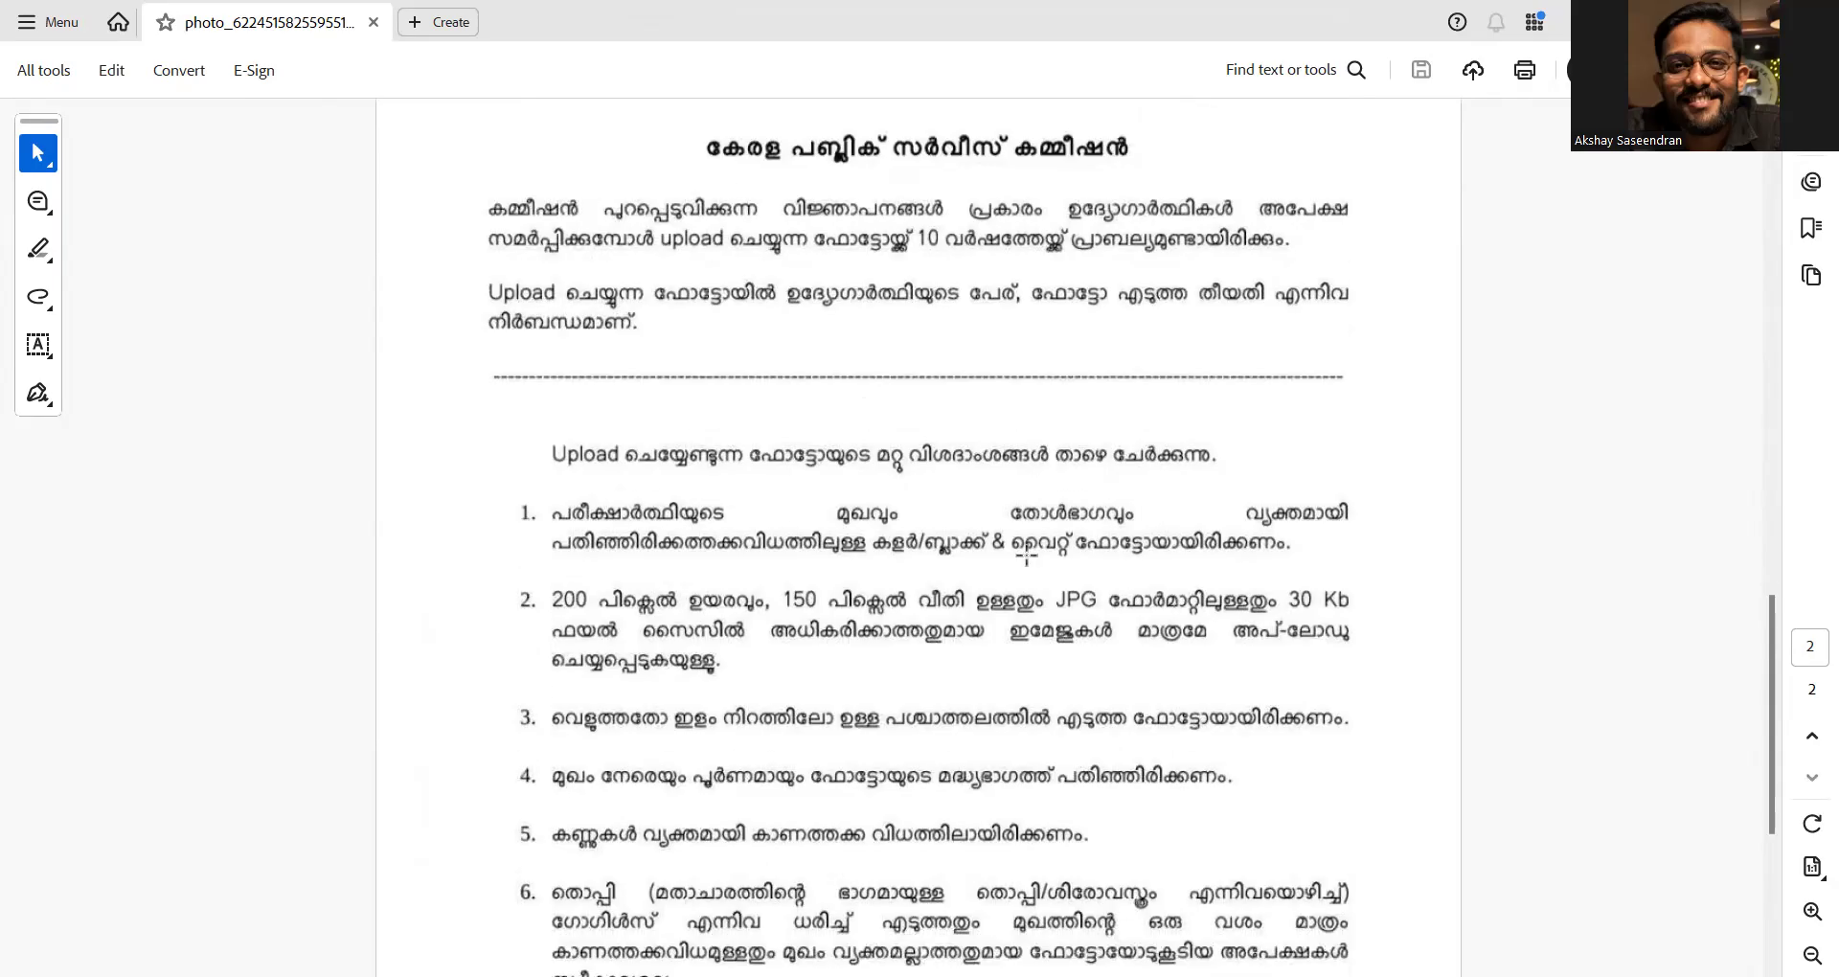
scroll(983, 657, up, 1)
scroll(983, 657, up, 1)
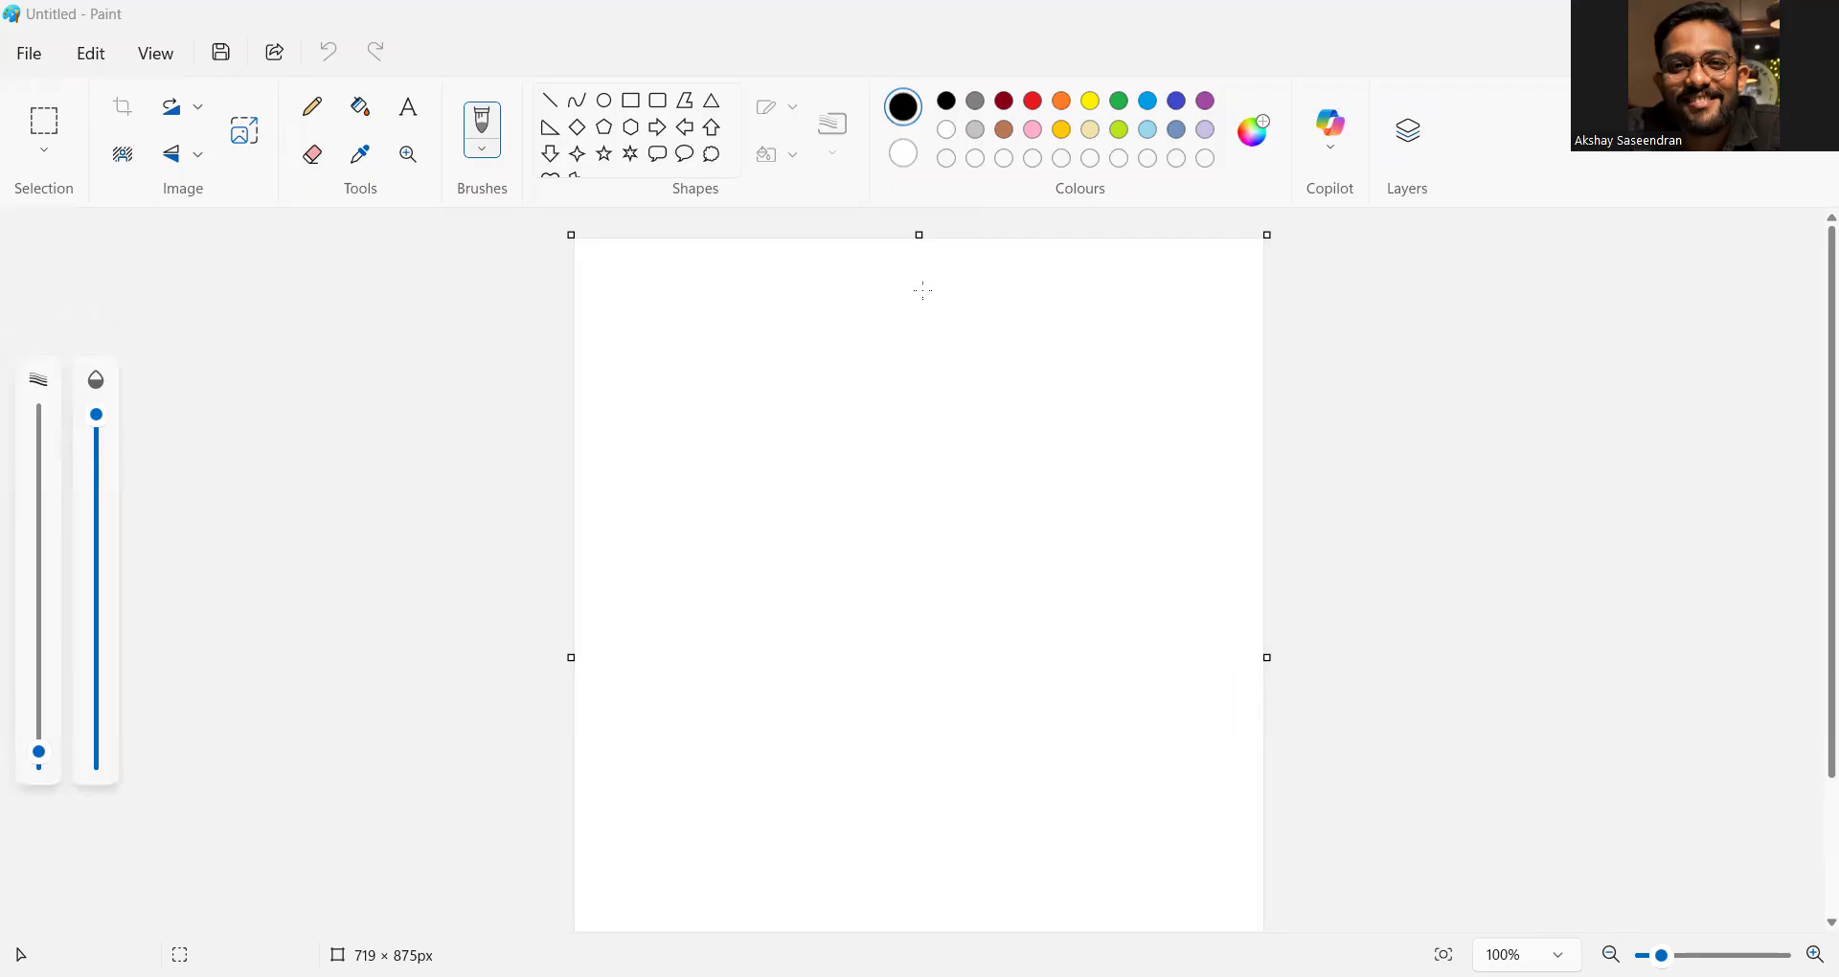
In Paint, open the Photo image from the For Video folder on the Desktop
click(28, 55)
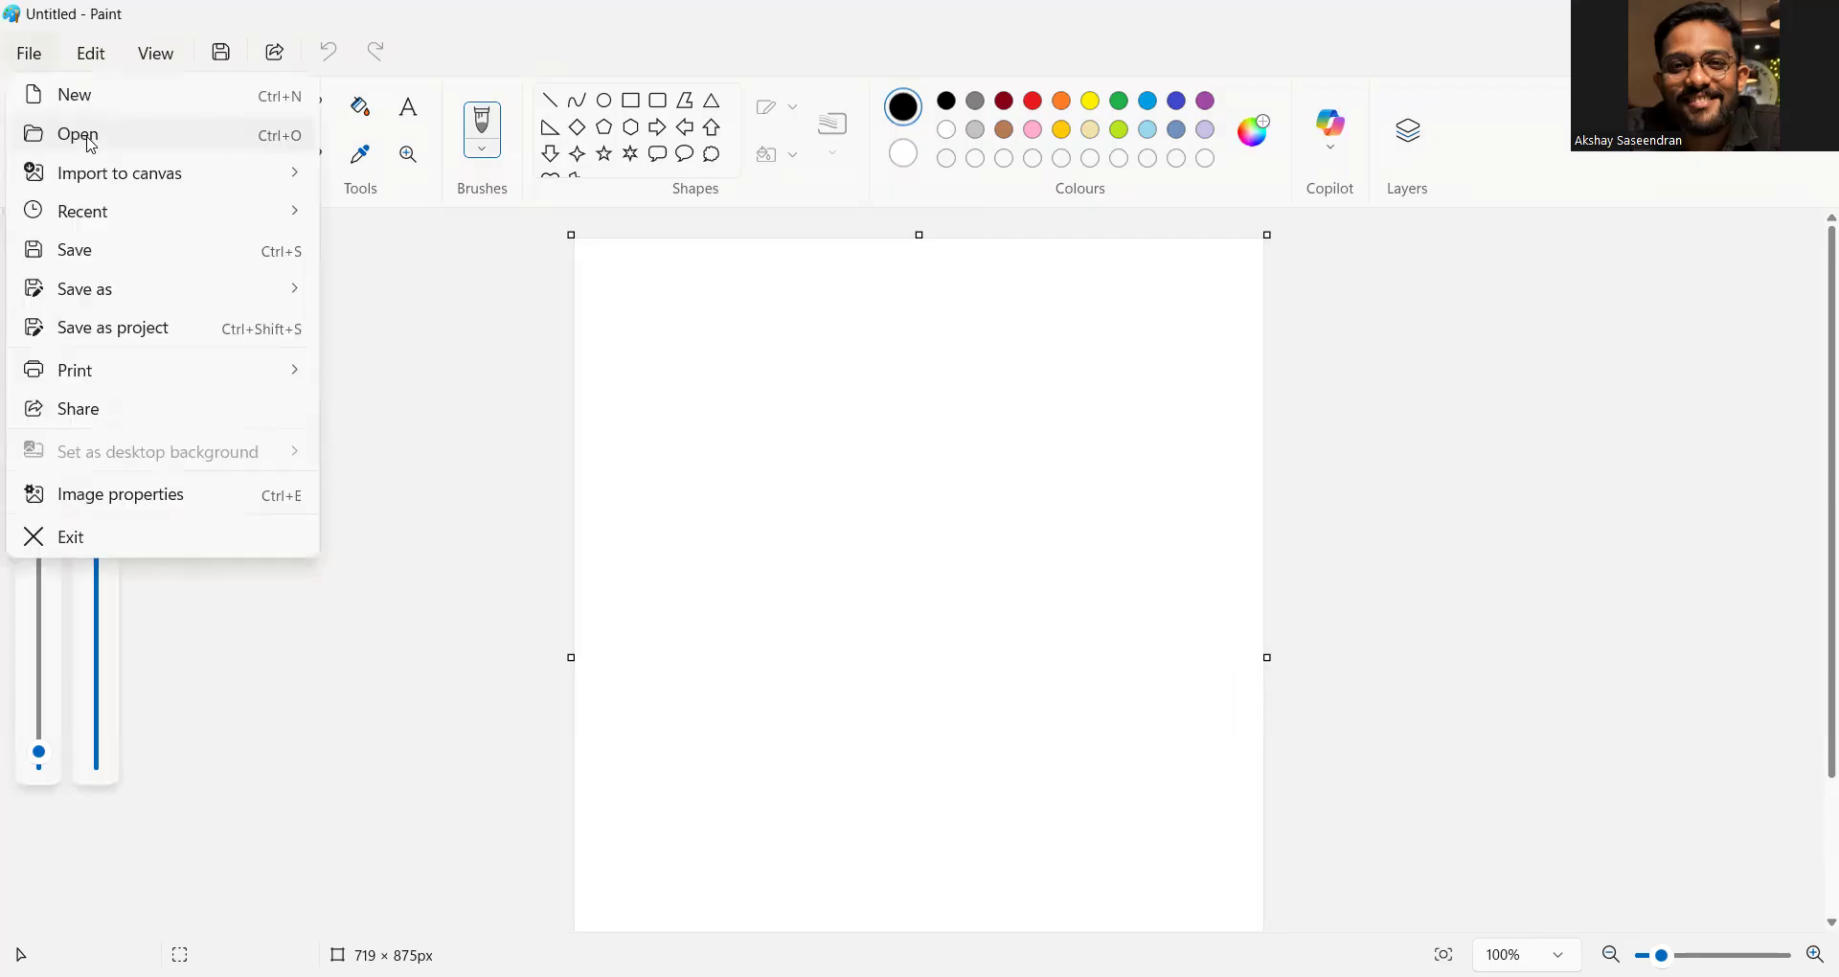
click(91, 145)
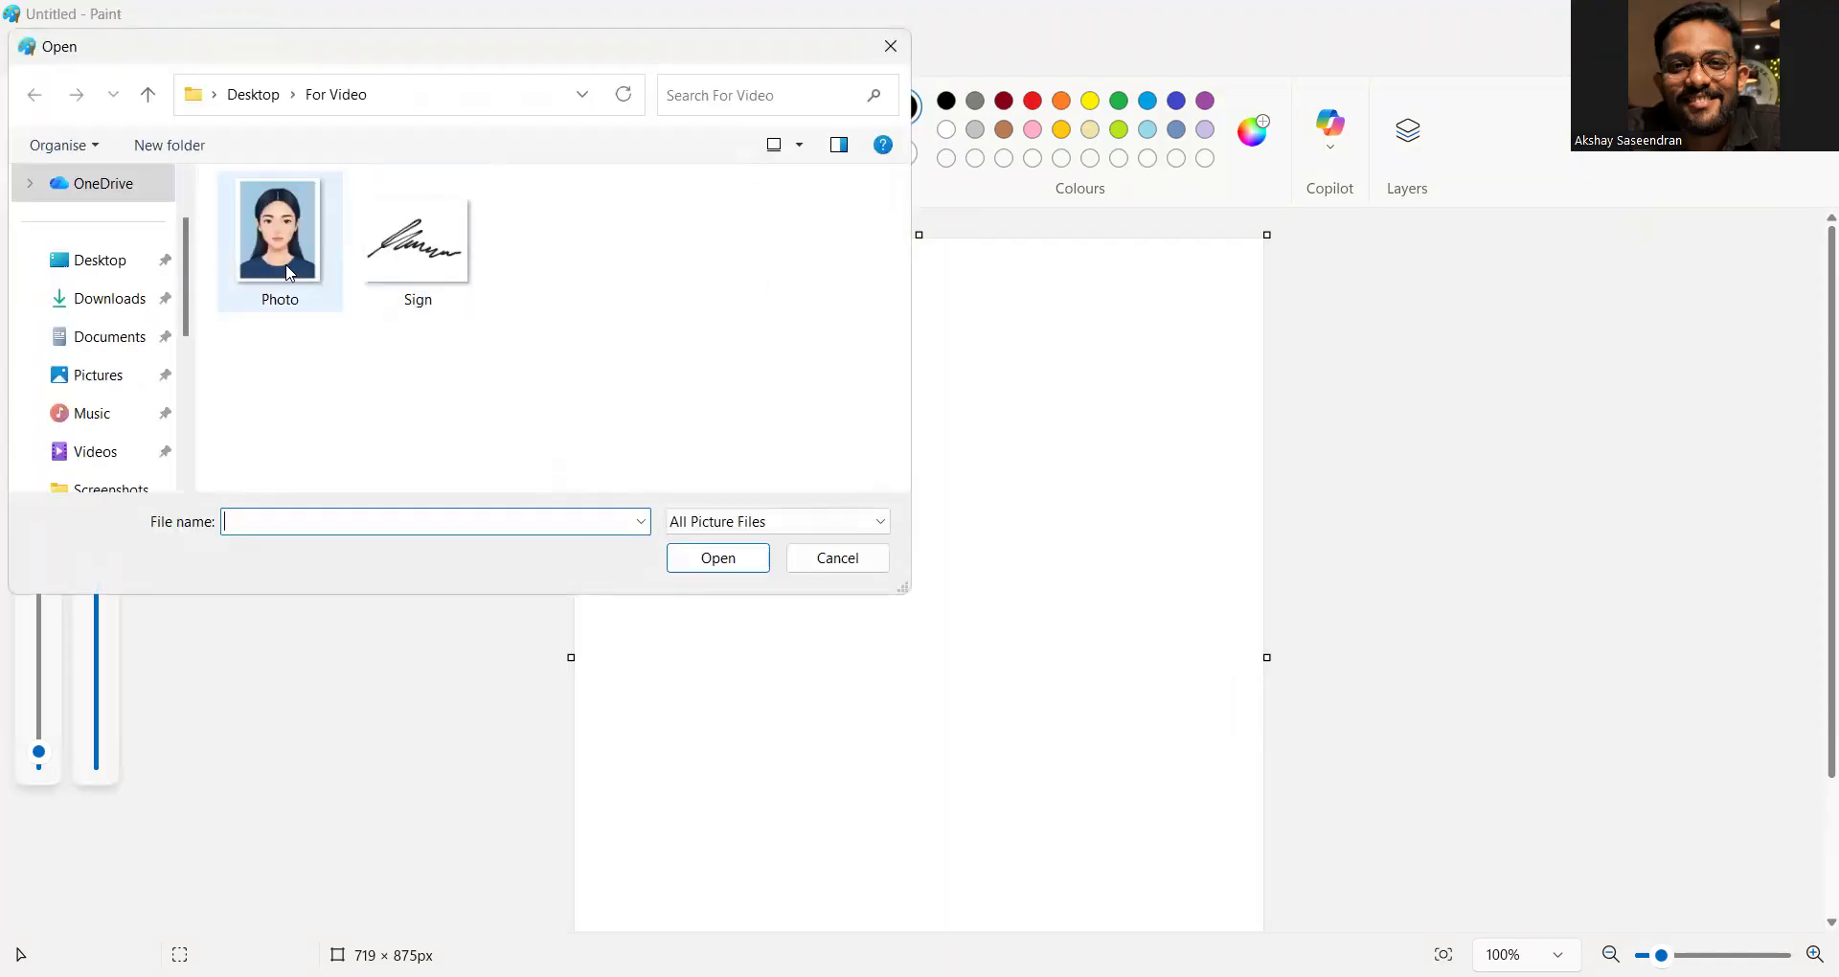
click(291, 239)
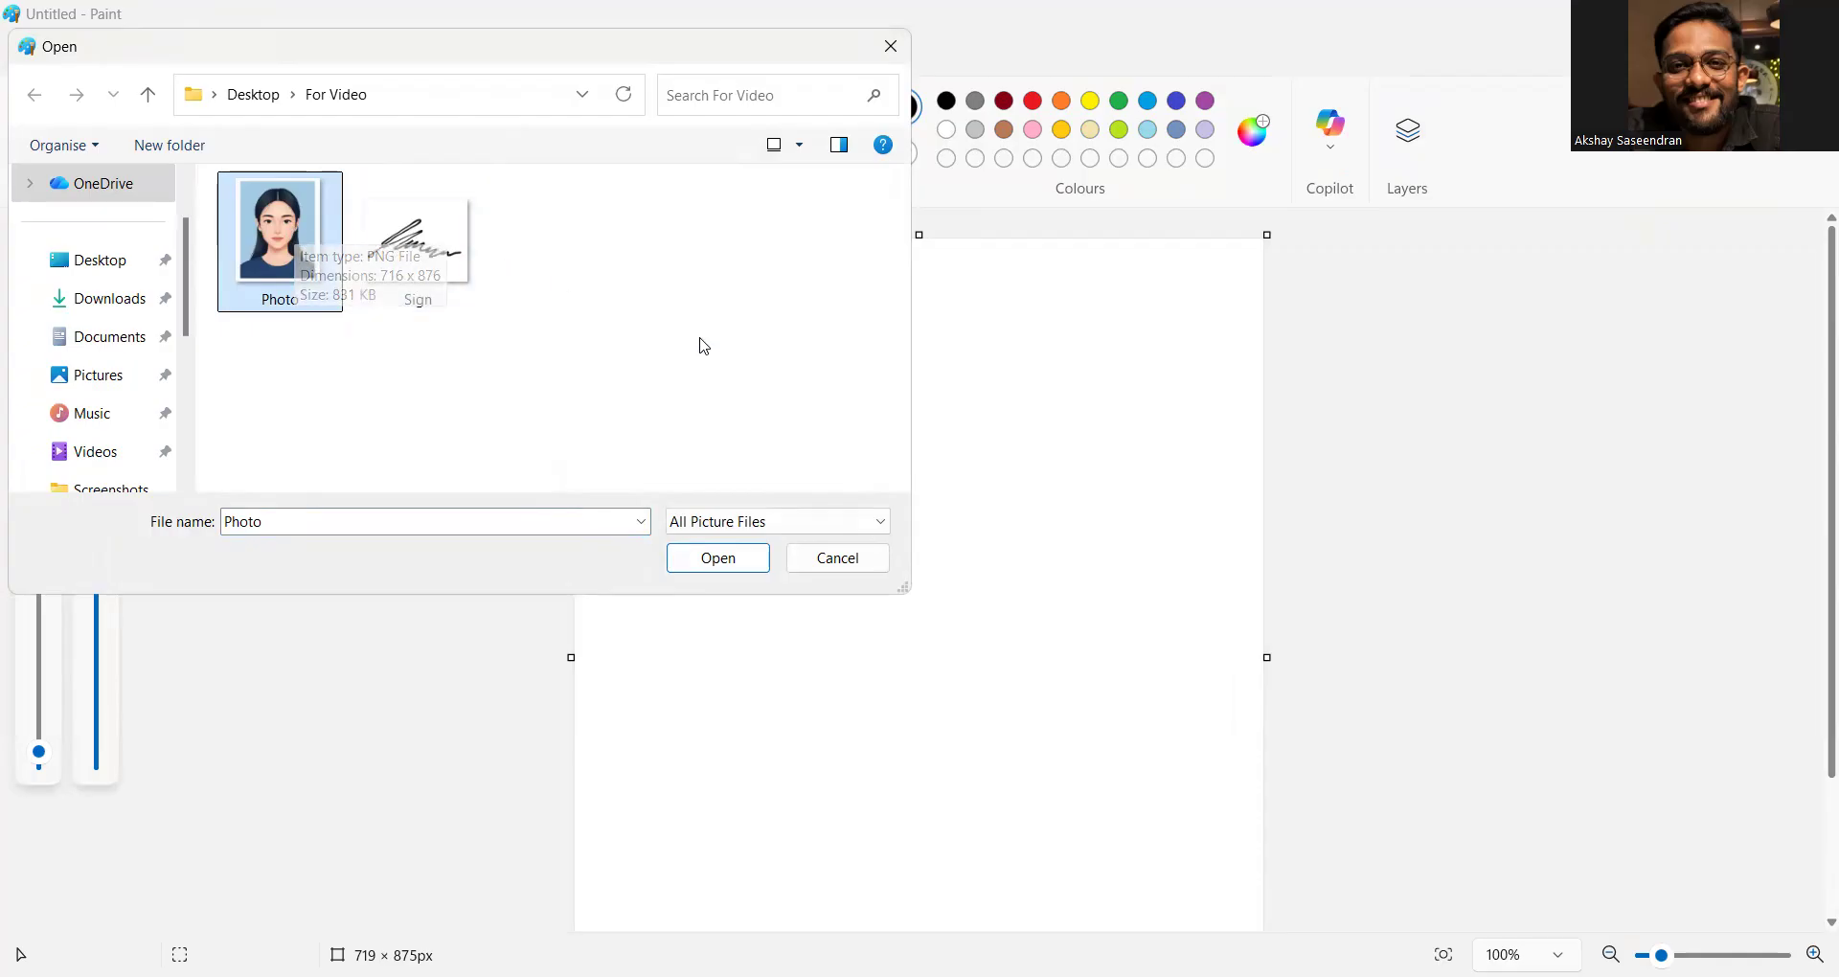
click(718, 565)
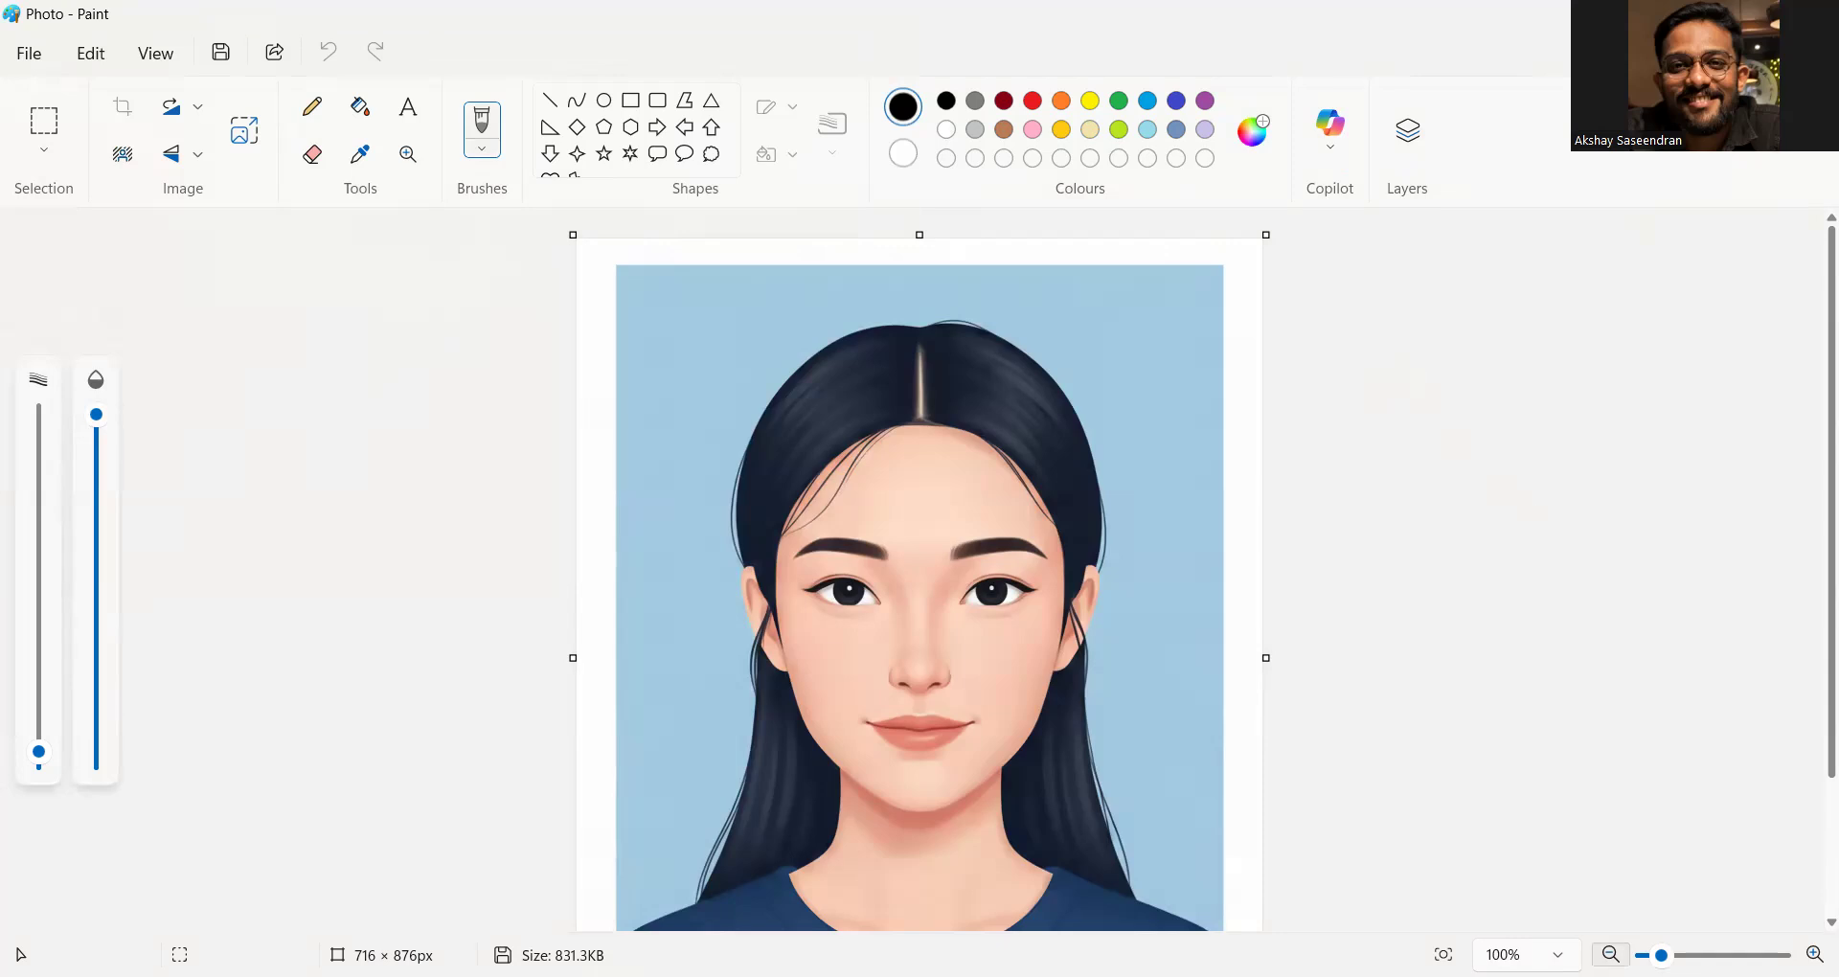
Resize the photo in pixels to 150 horizontal by 200 vertical, without maintaining the aspect ratio
click(1611, 954)
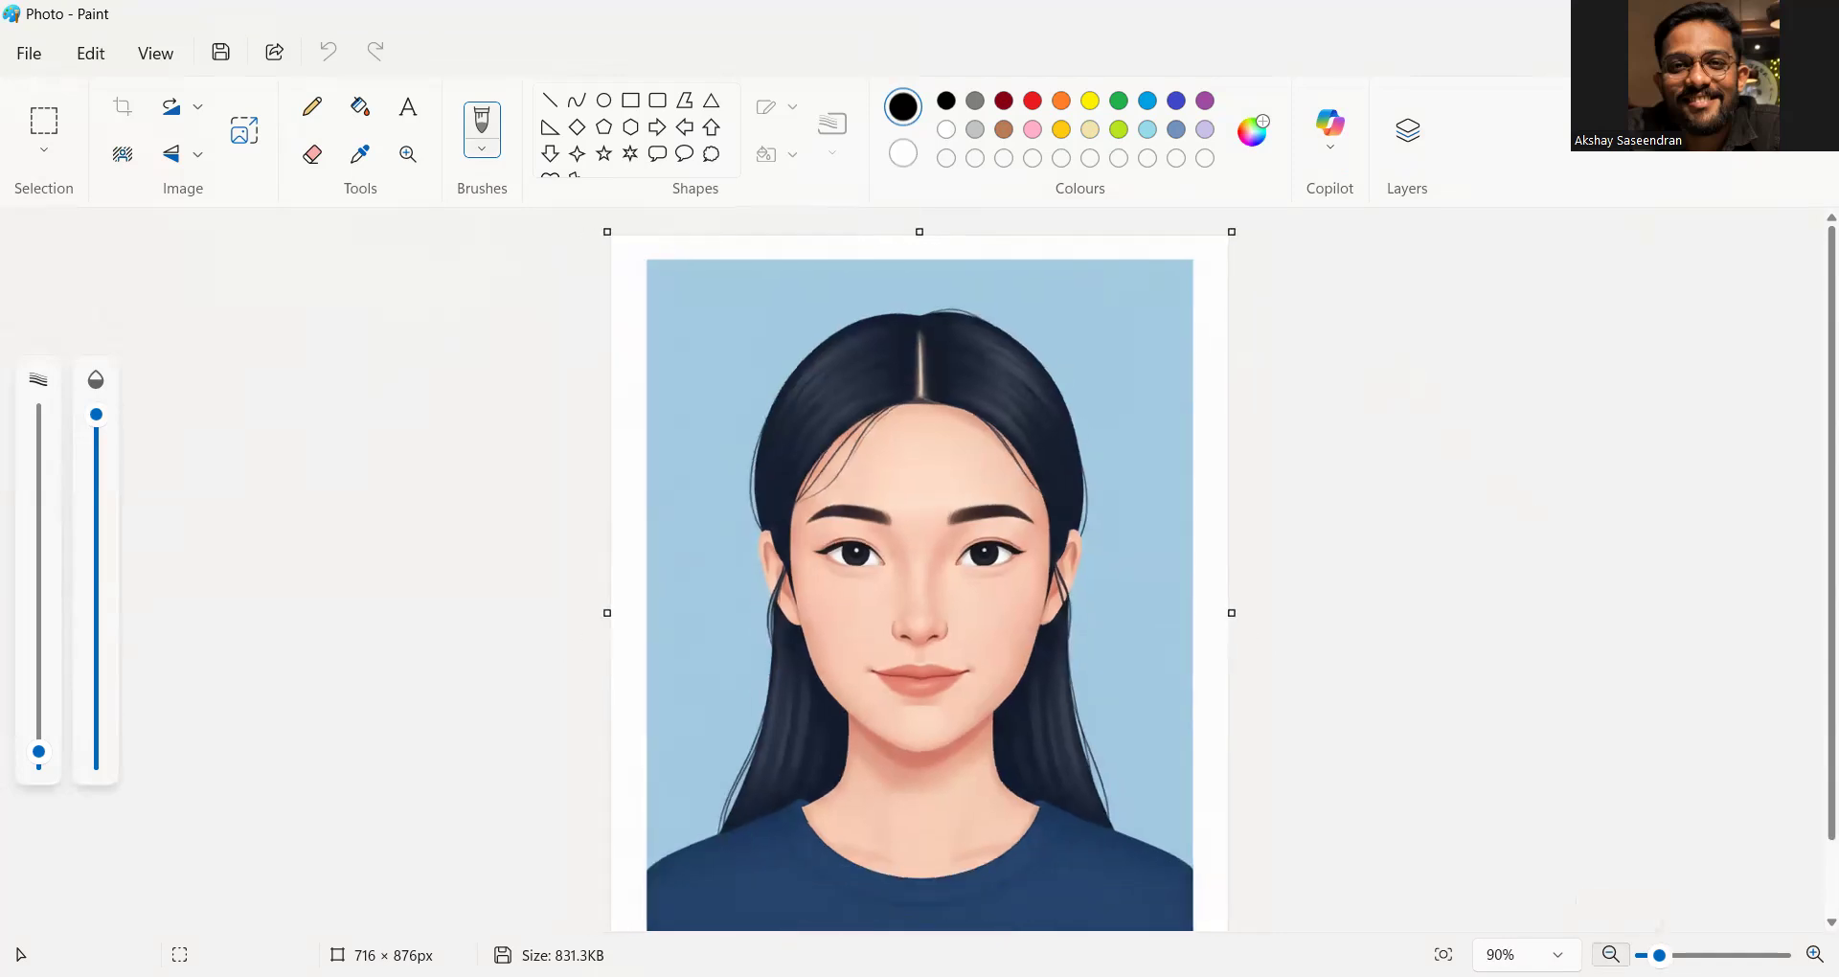
click(1611, 954)
click(1610, 954)
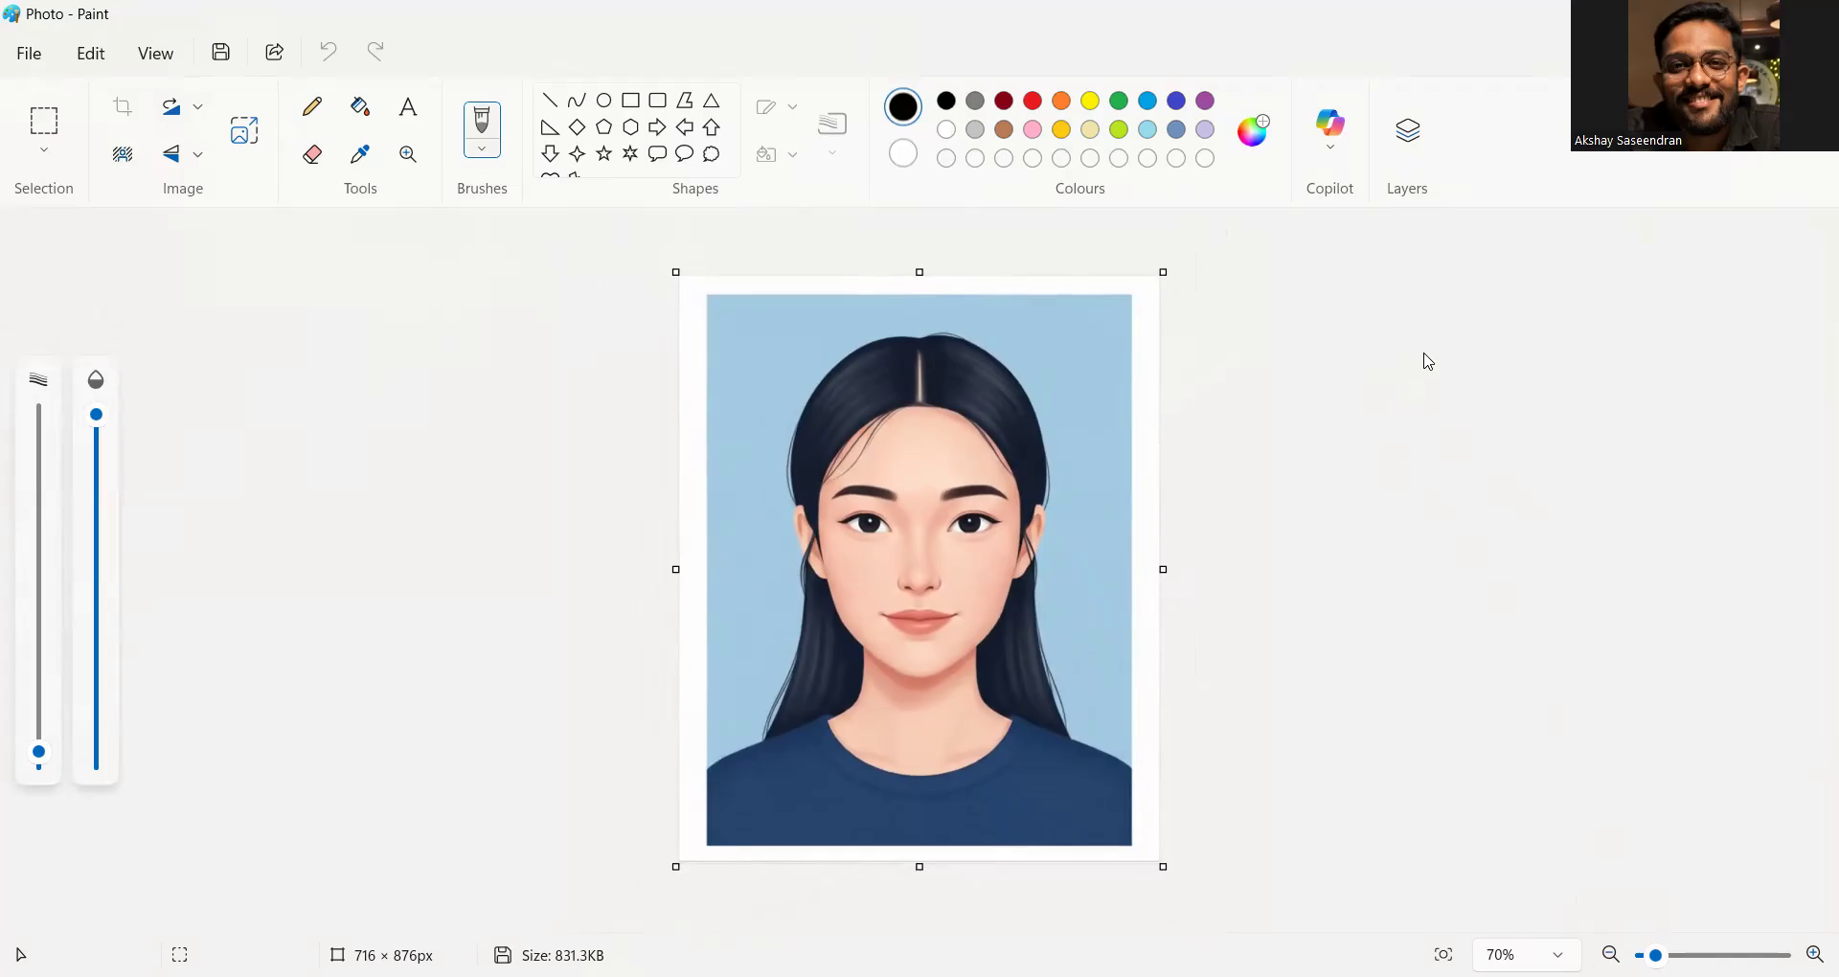
click(241, 142)
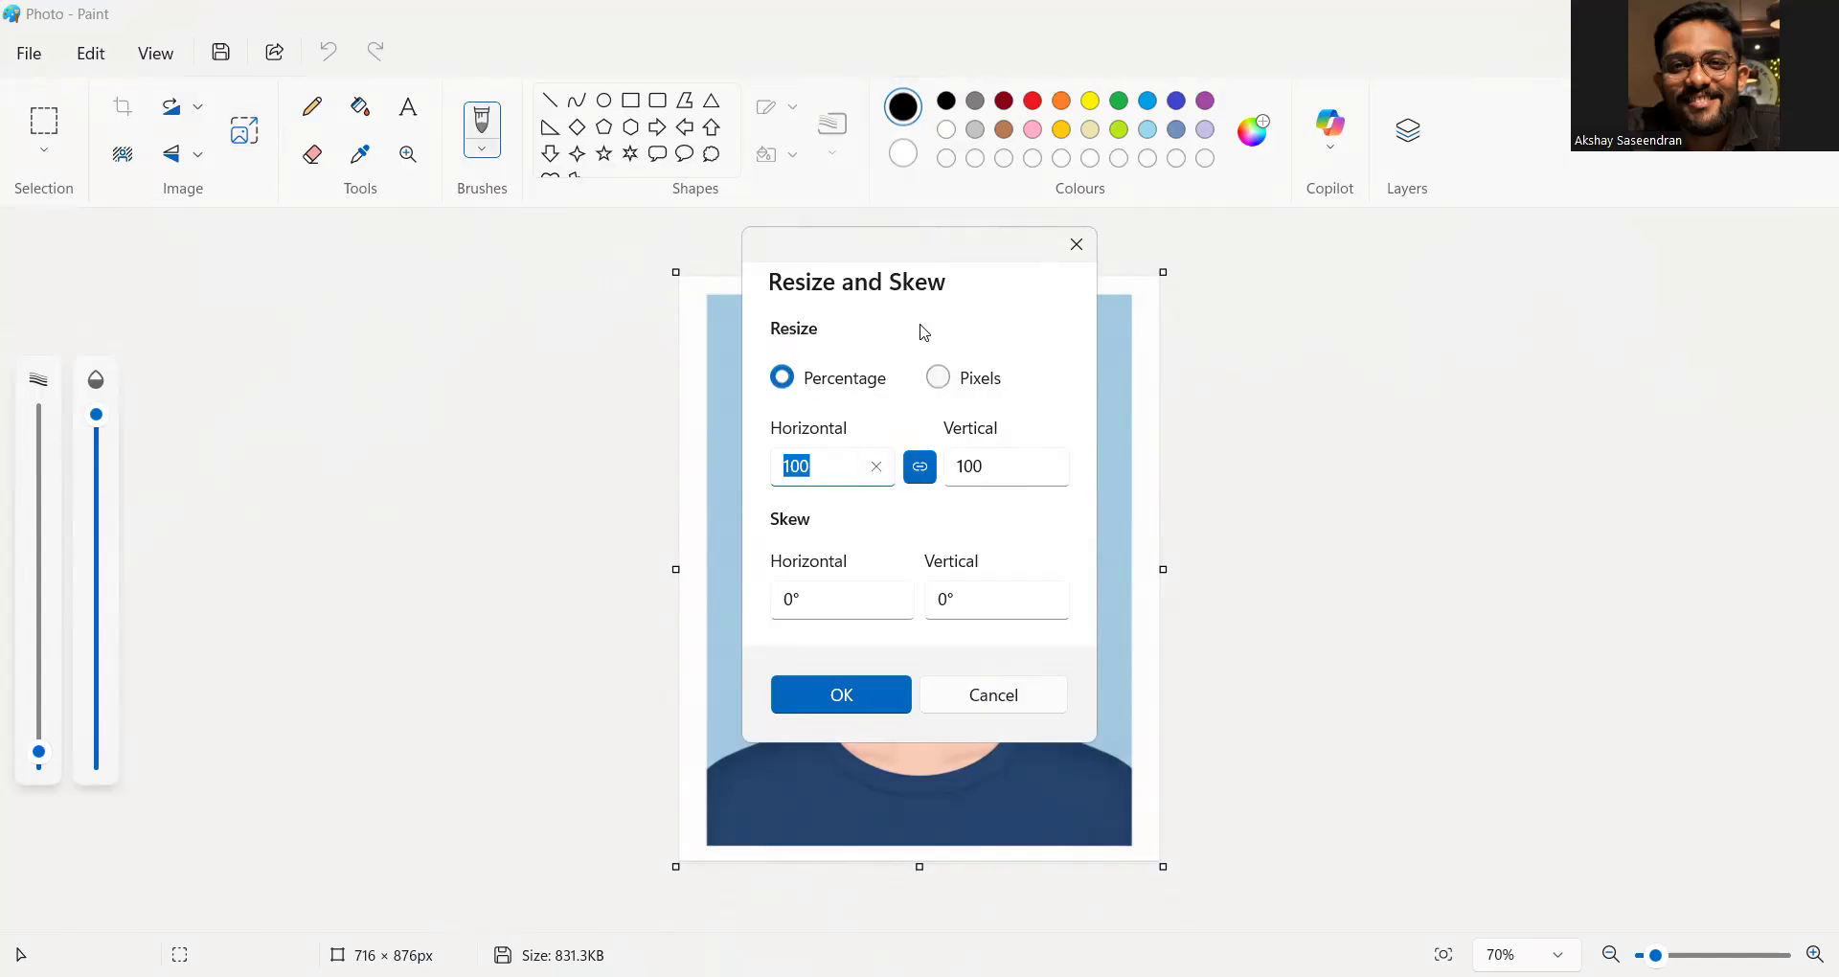
click(939, 377)
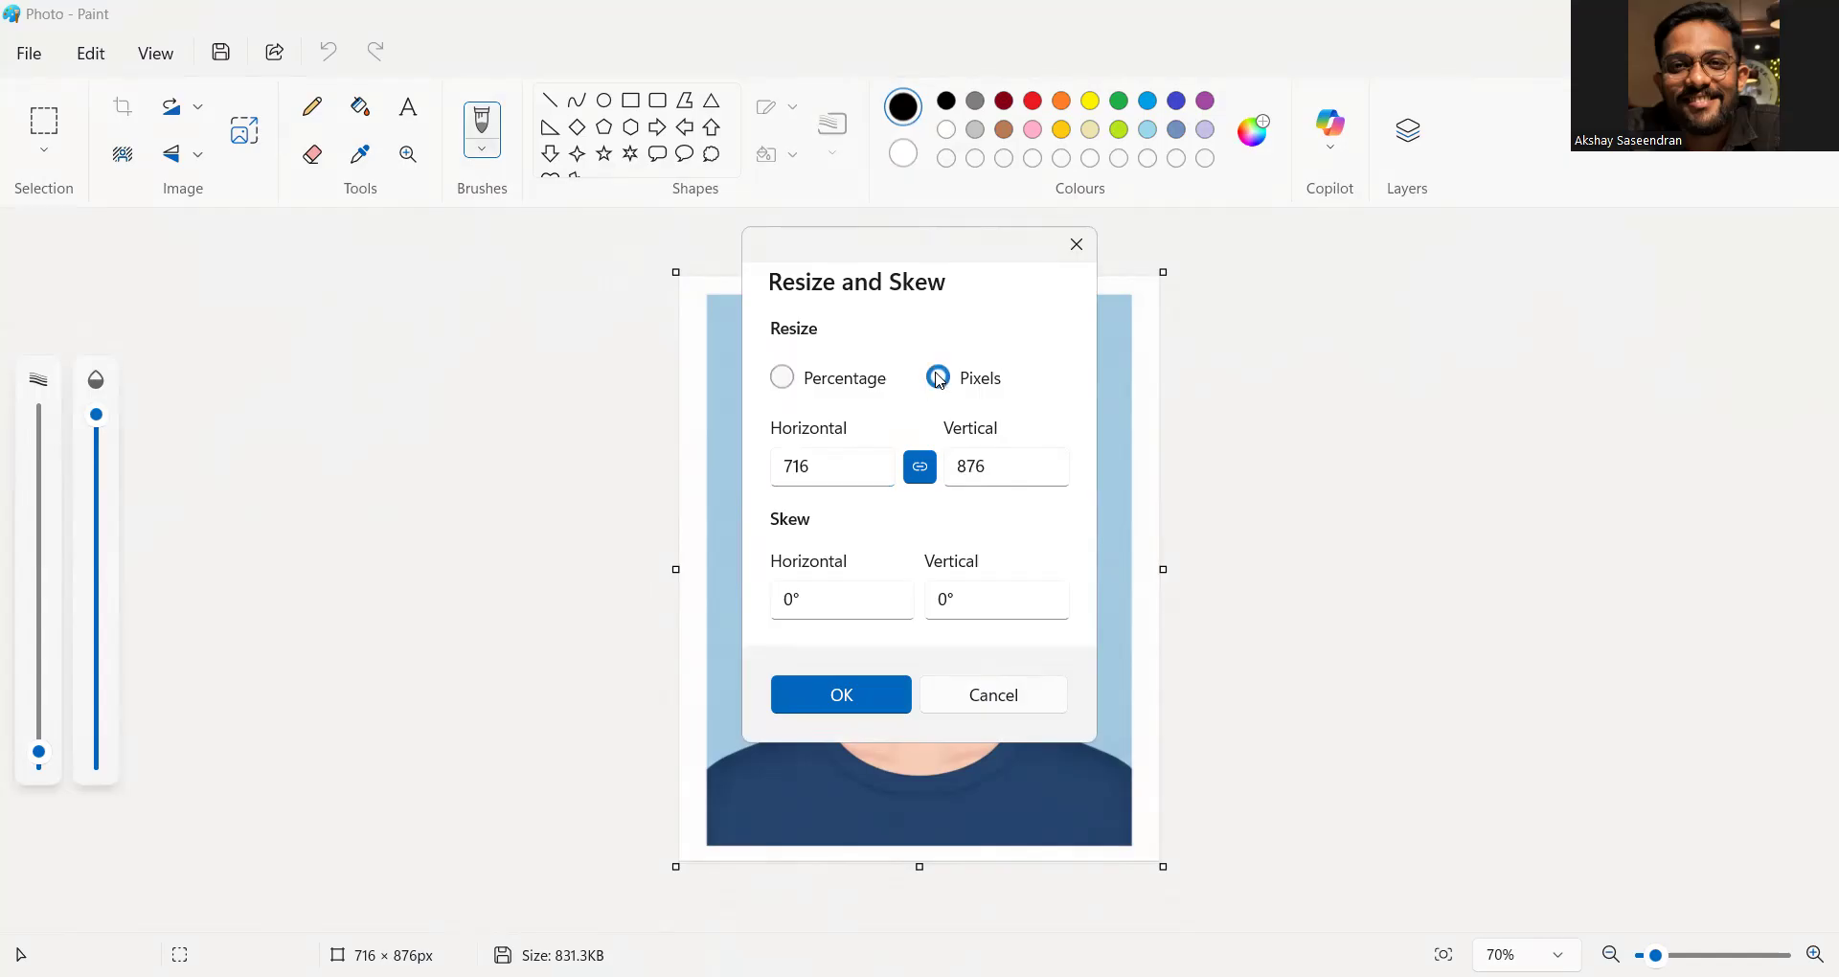
click(921, 471)
click(821, 466)
double_click(824, 466)
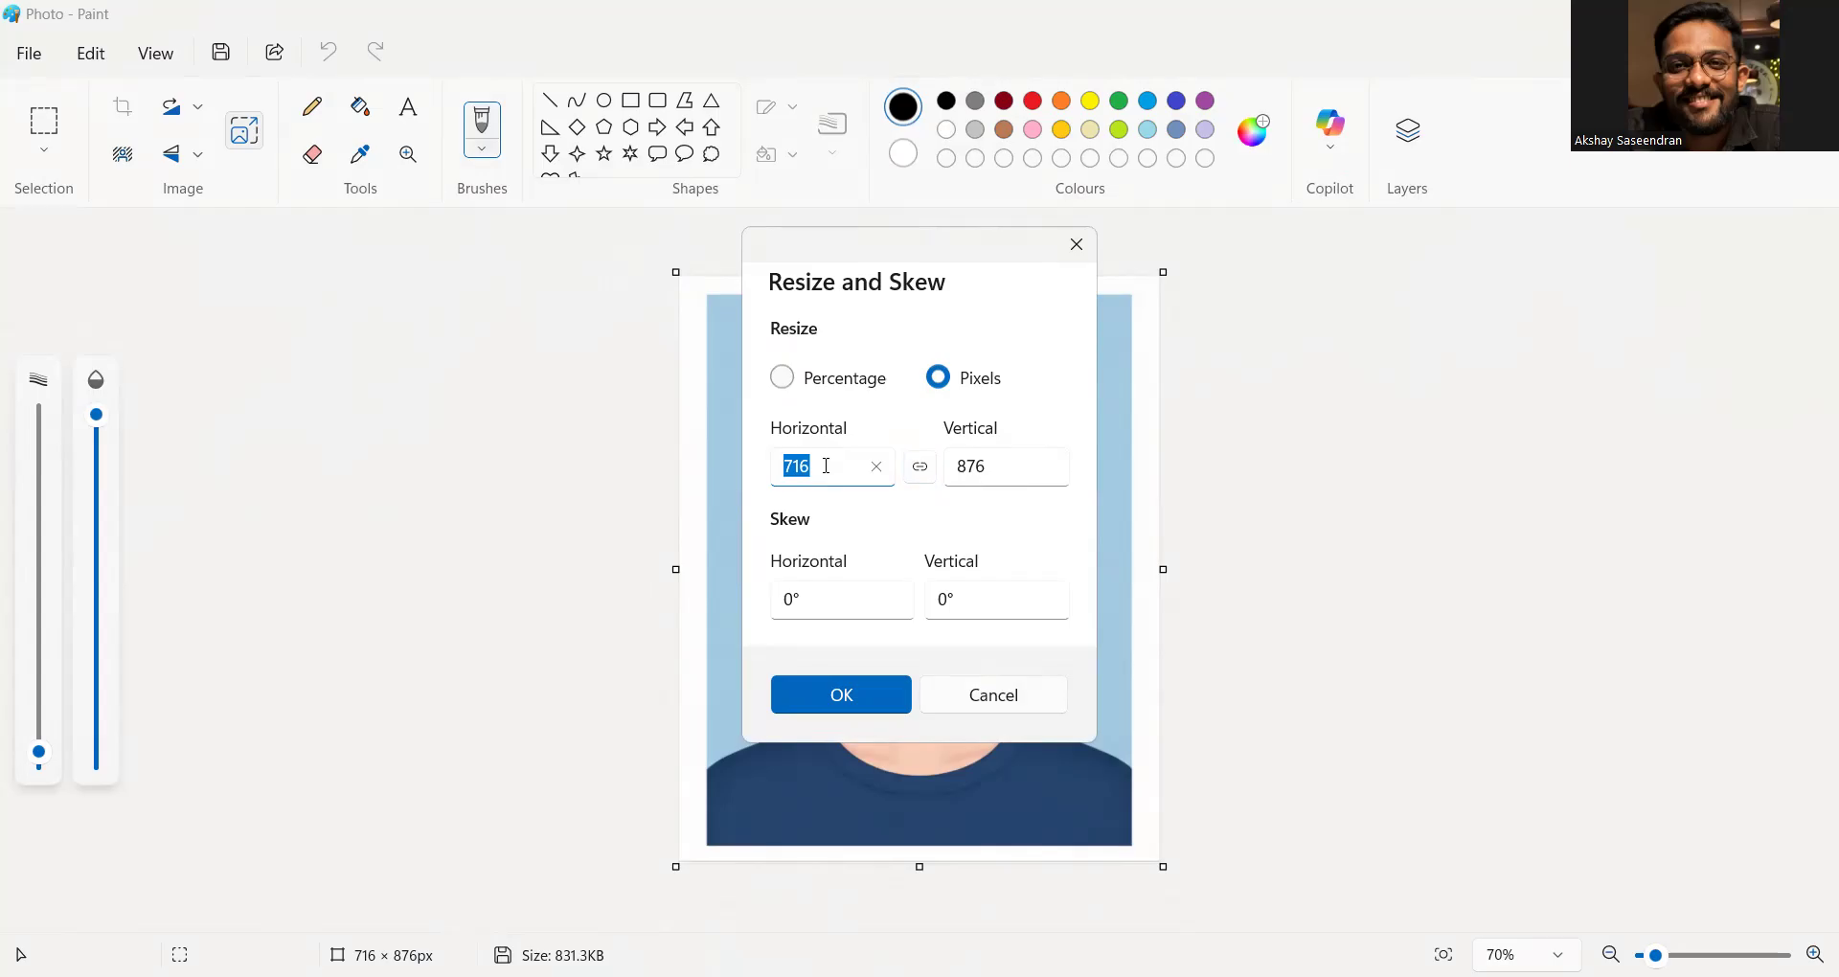
text(150)
click(1015, 475)
double_click(1015, 479)
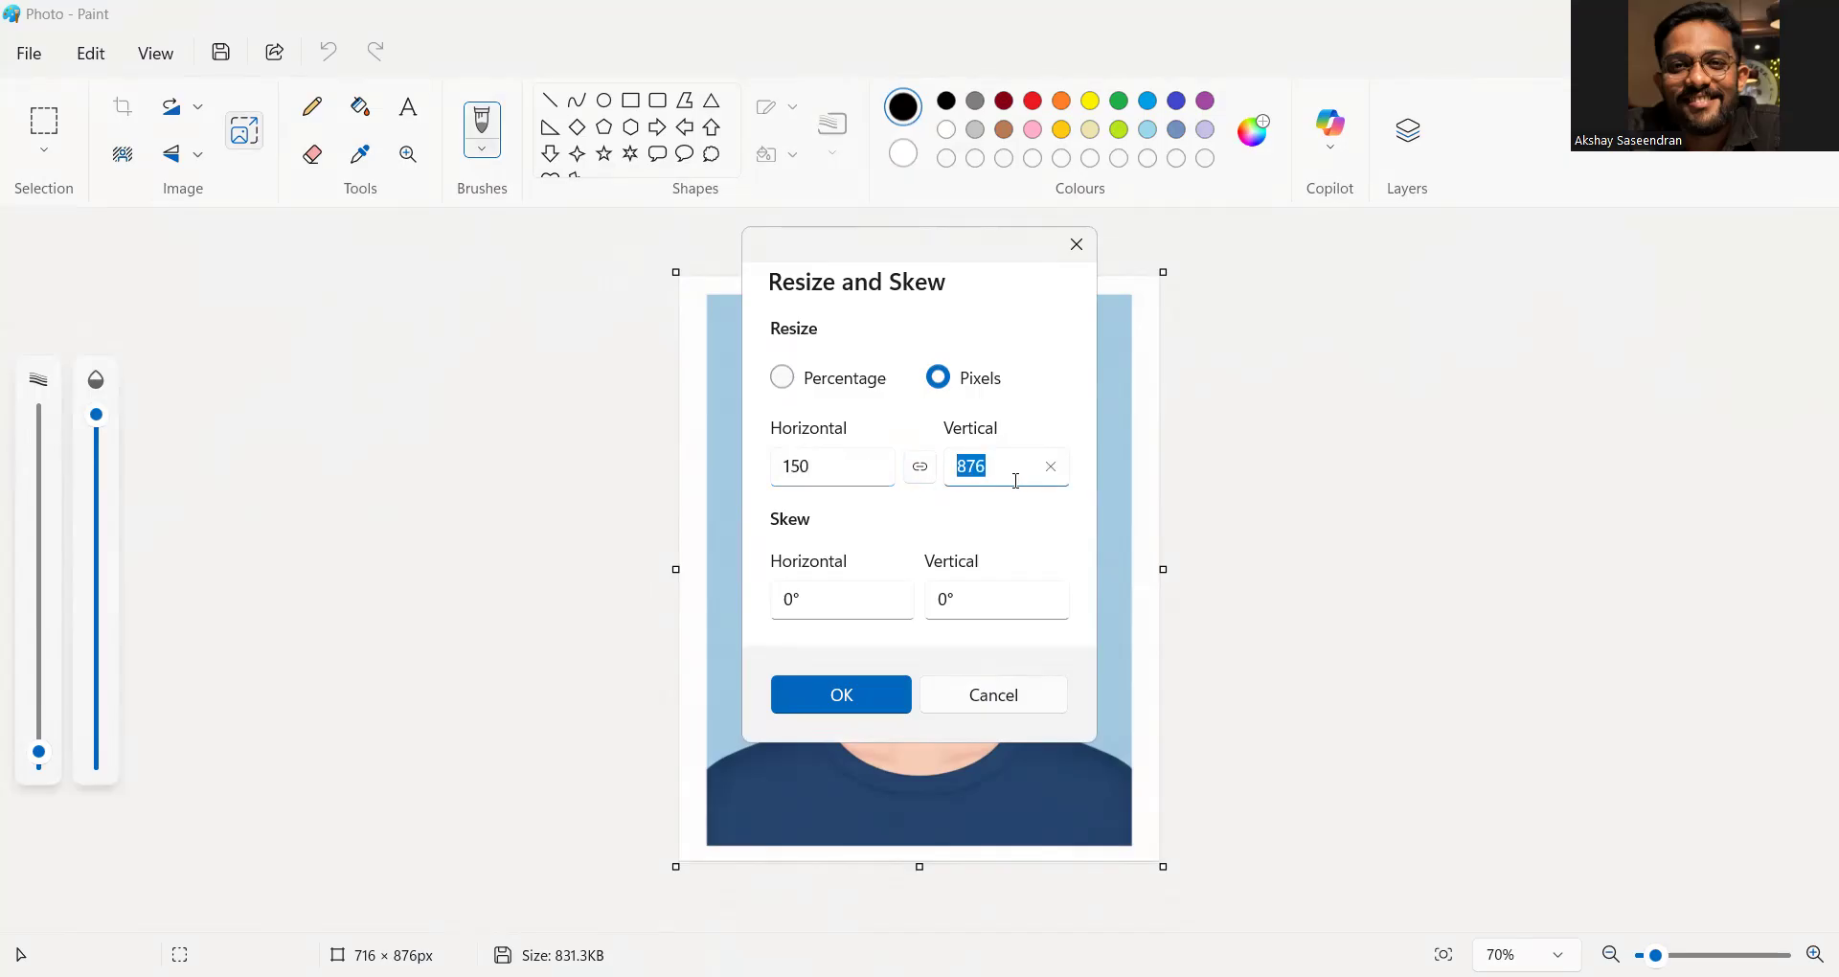
text(200)
click(1032, 429)
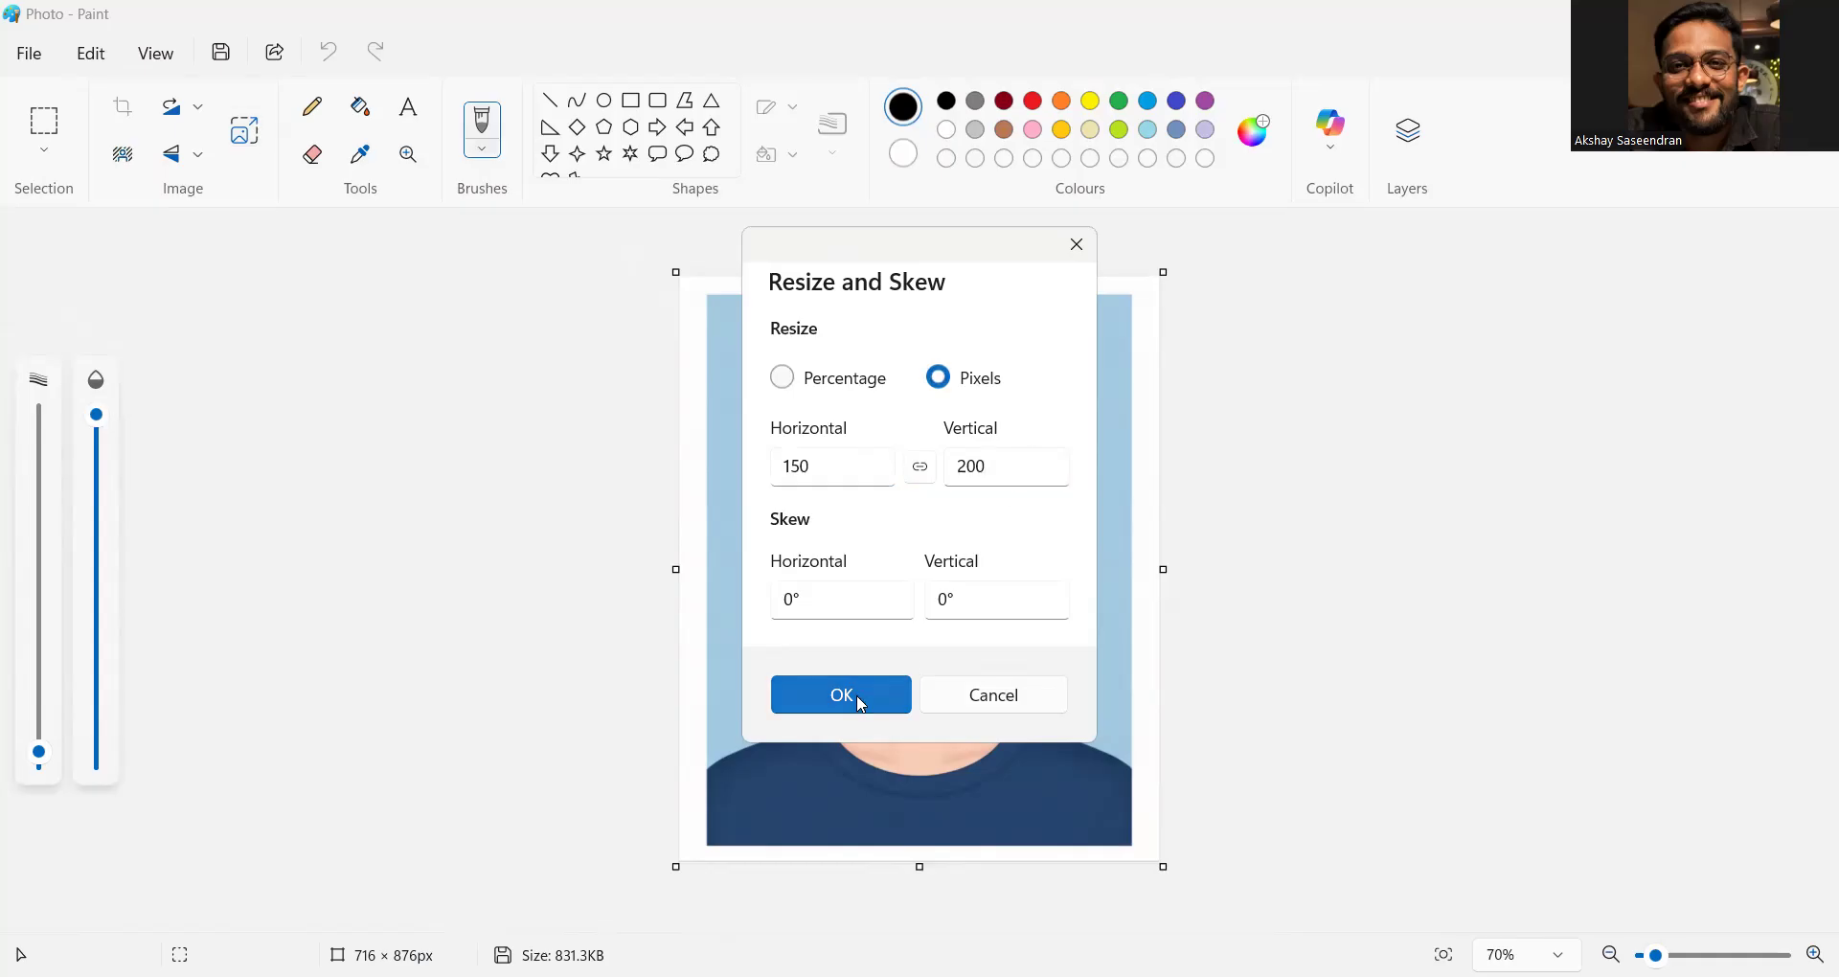
click(859, 706)
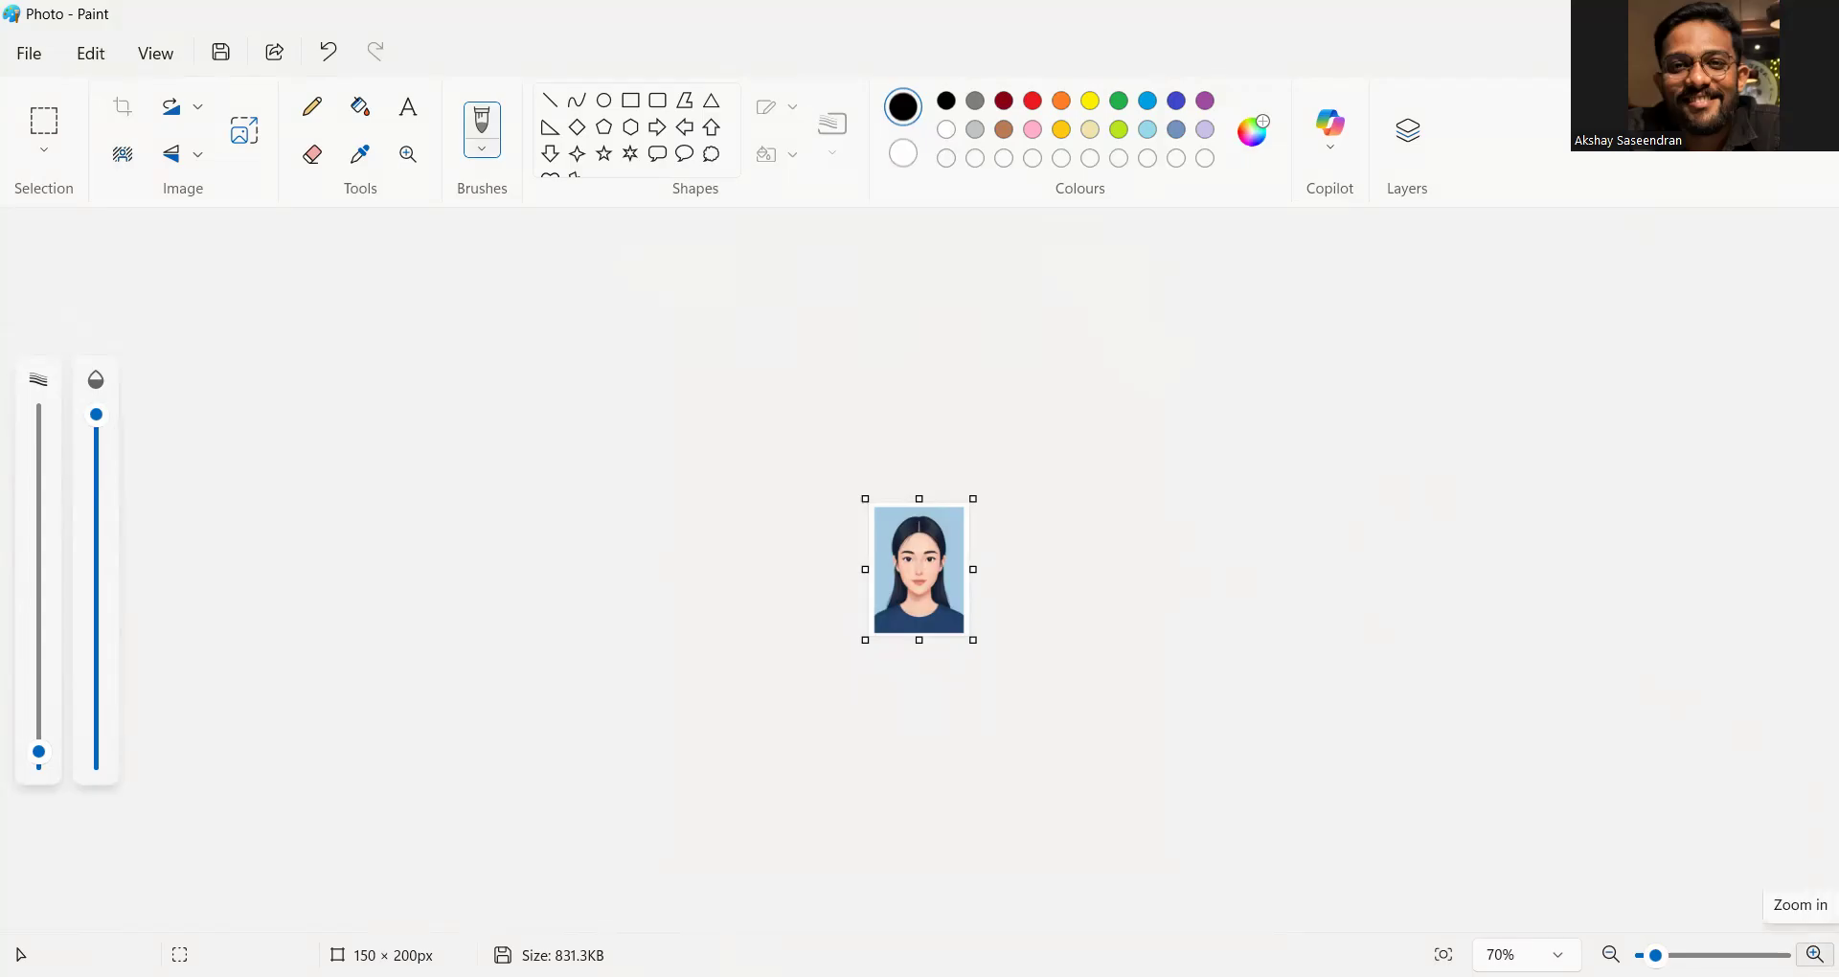
Draw a rectangle of about 133 × 28 px across the lower end of the portrait, over the shirt
click(1815, 955)
click(1815, 955)
click(1815, 955)
click(1815, 955)
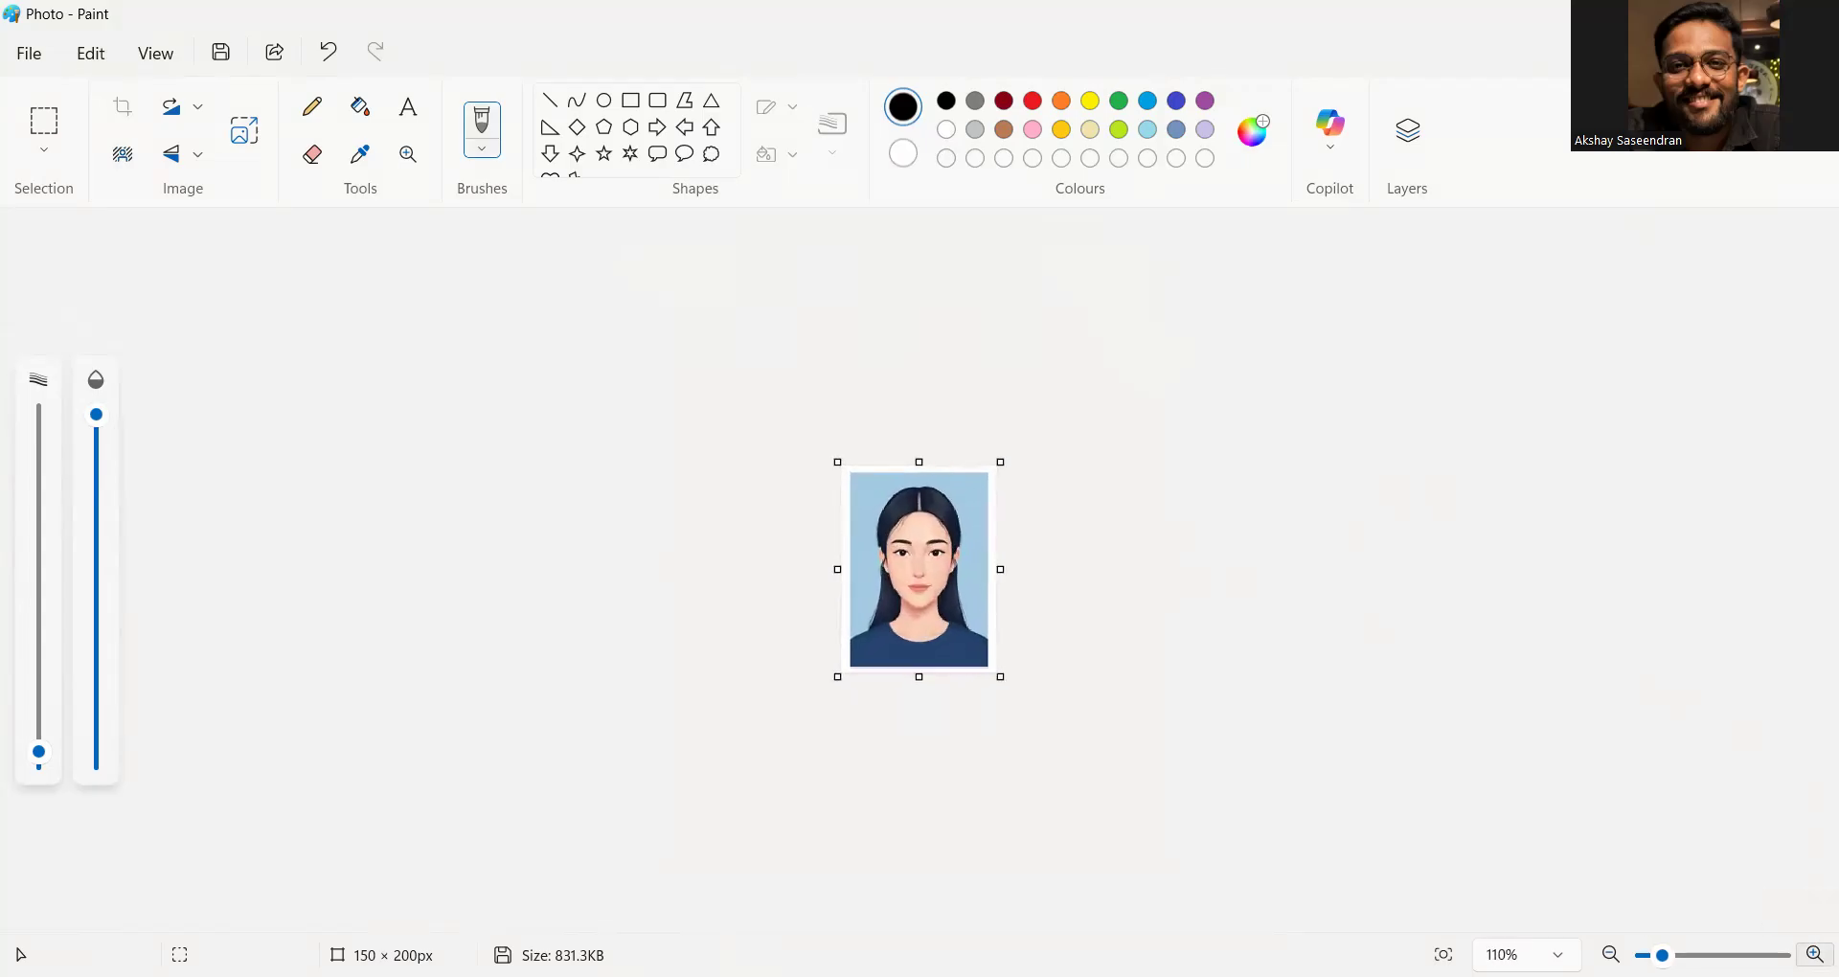
click(1816, 955)
click(1815, 955)
click(1815, 955)
click(1815, 955)
click(1815, 956)
click(1815, 955)
click(1815, 956)
click(1816, 955)
click(1816, 955)
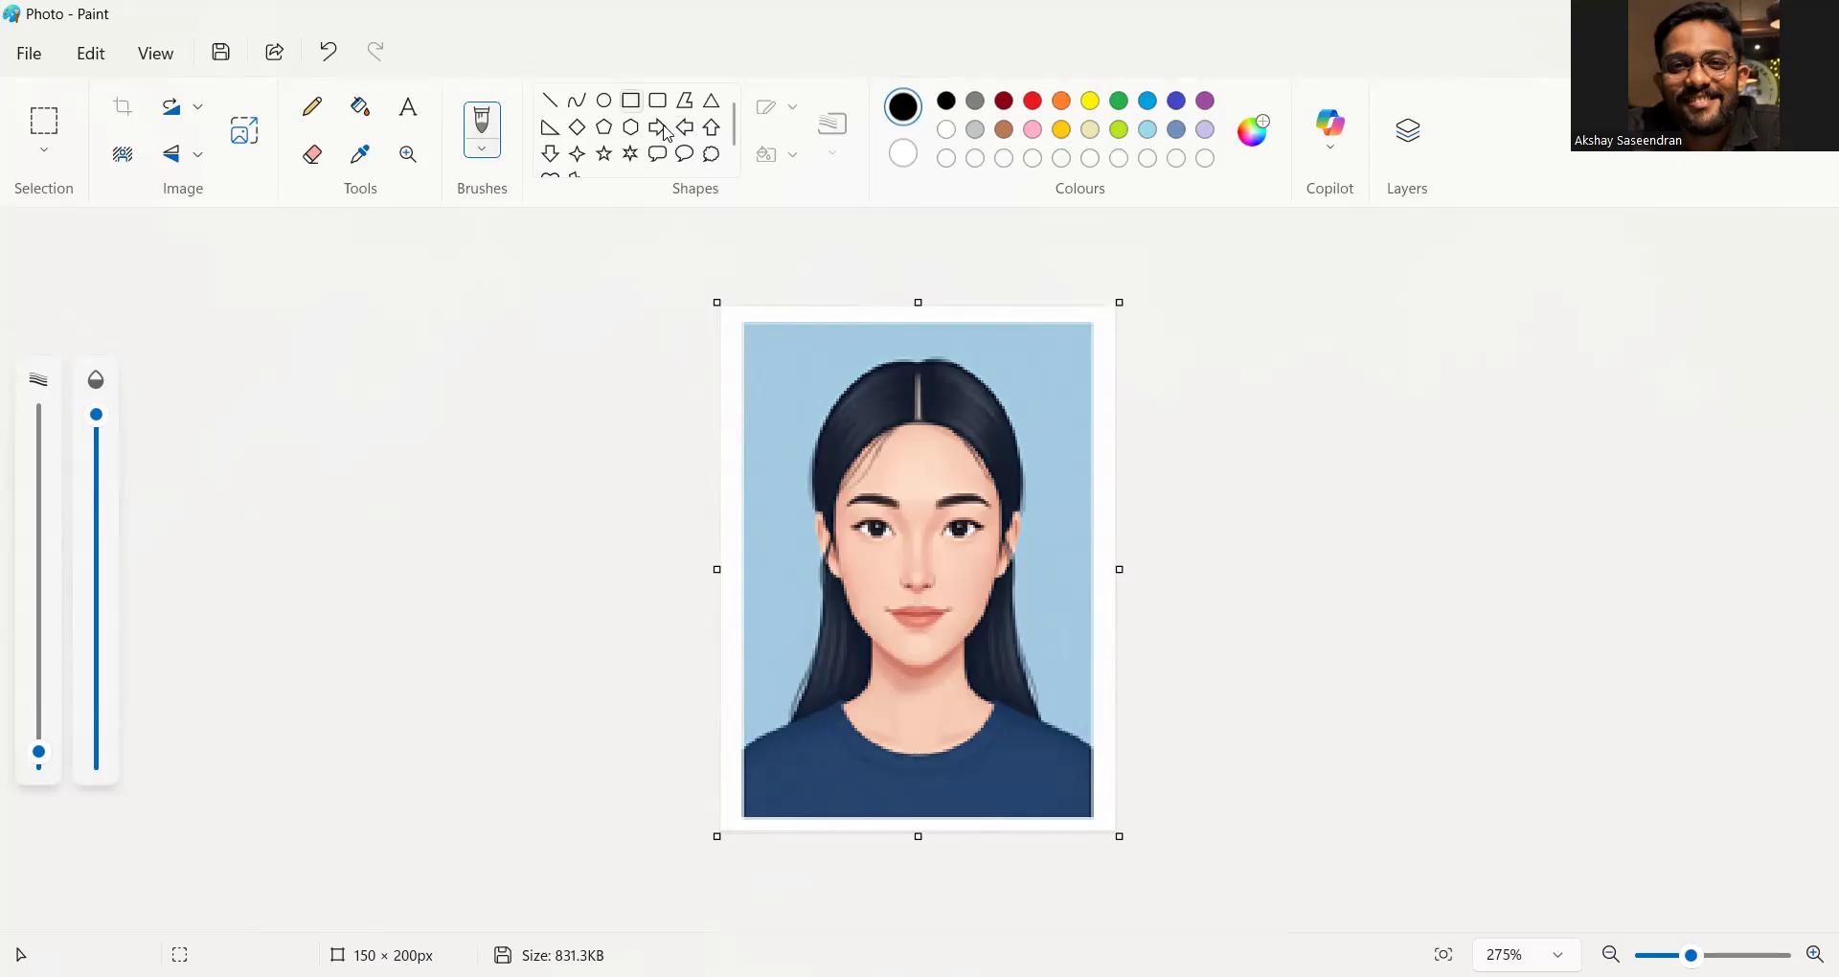
click(630, 100)
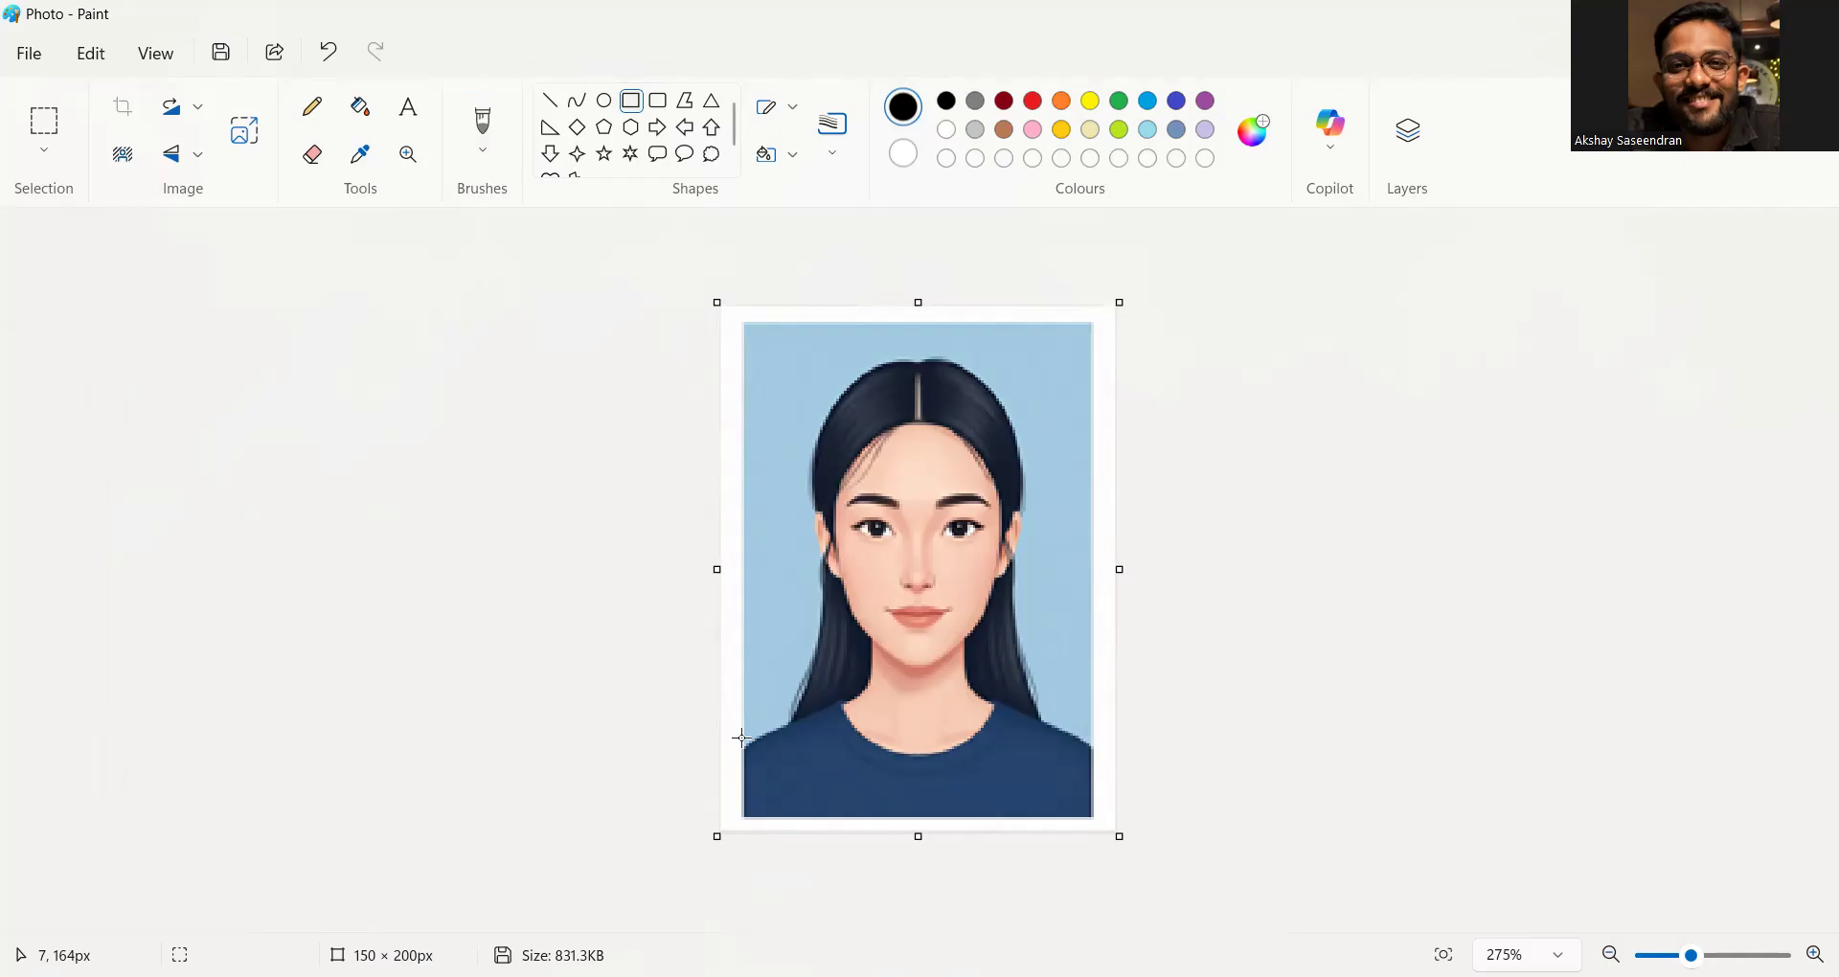
drag(741, 737, 1091, 811)
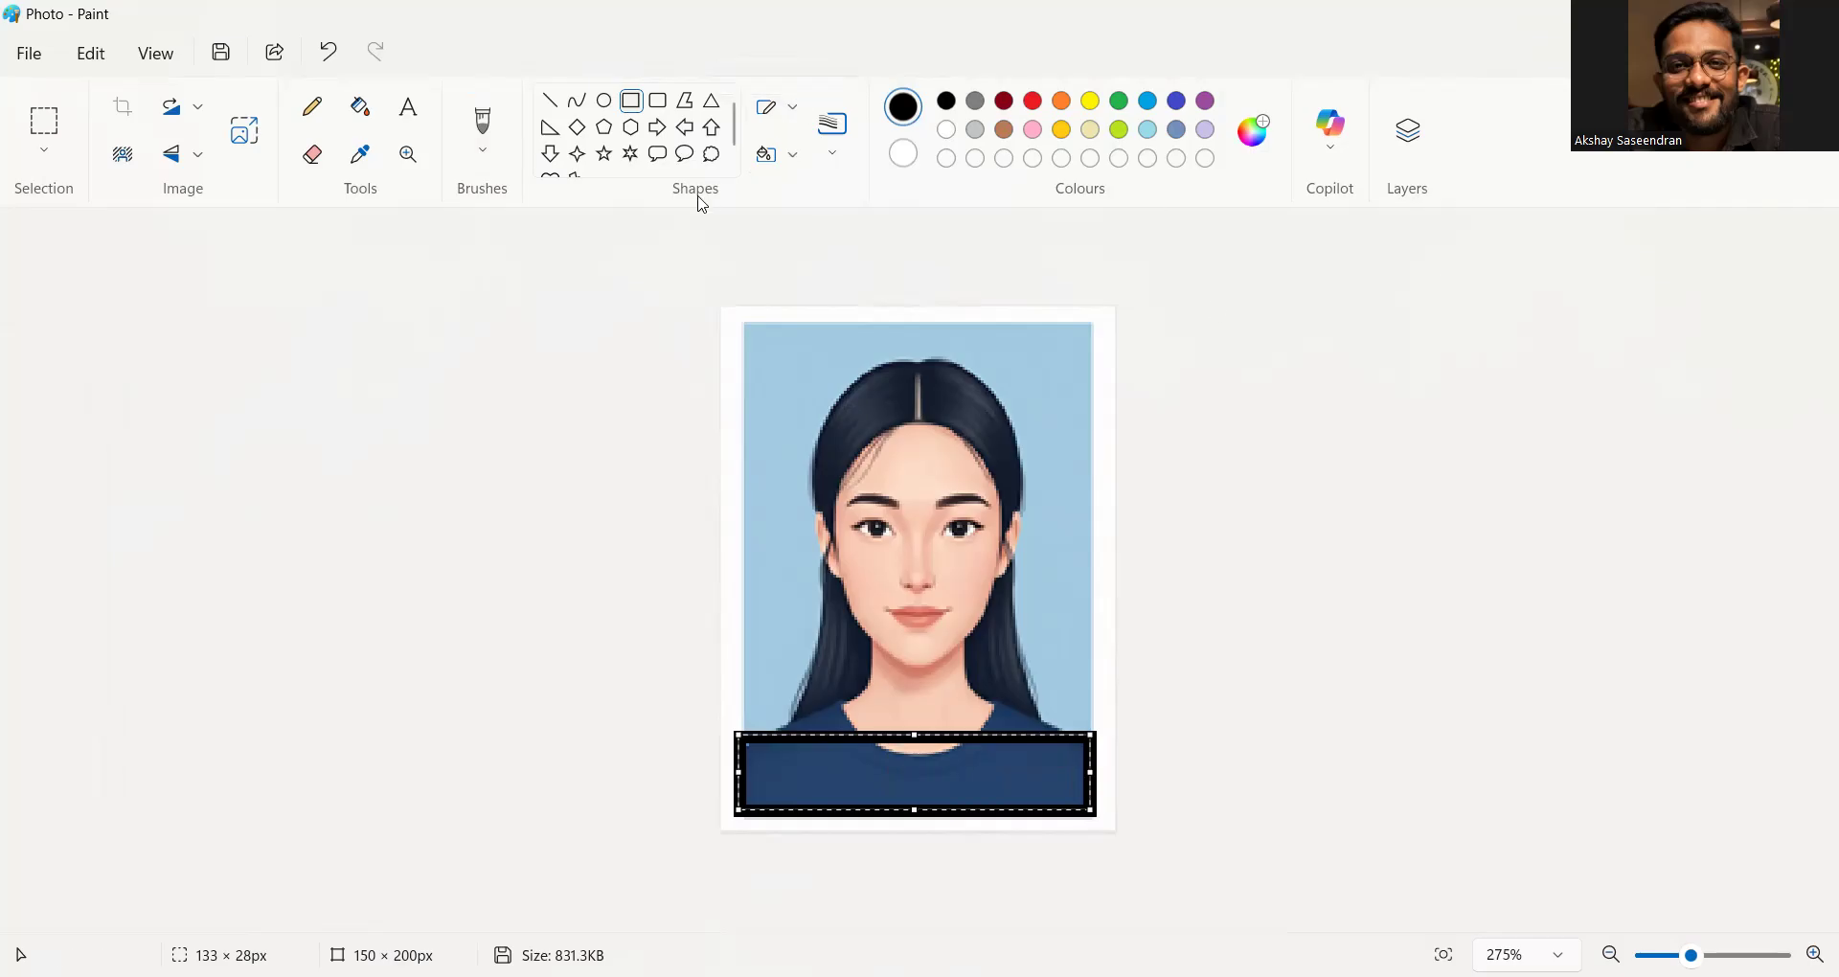
Give the rectangle no outline and a solid white fill, and enlarge it to about 135 × 33 px to cover the portrait's lower edge
click(776, 123)
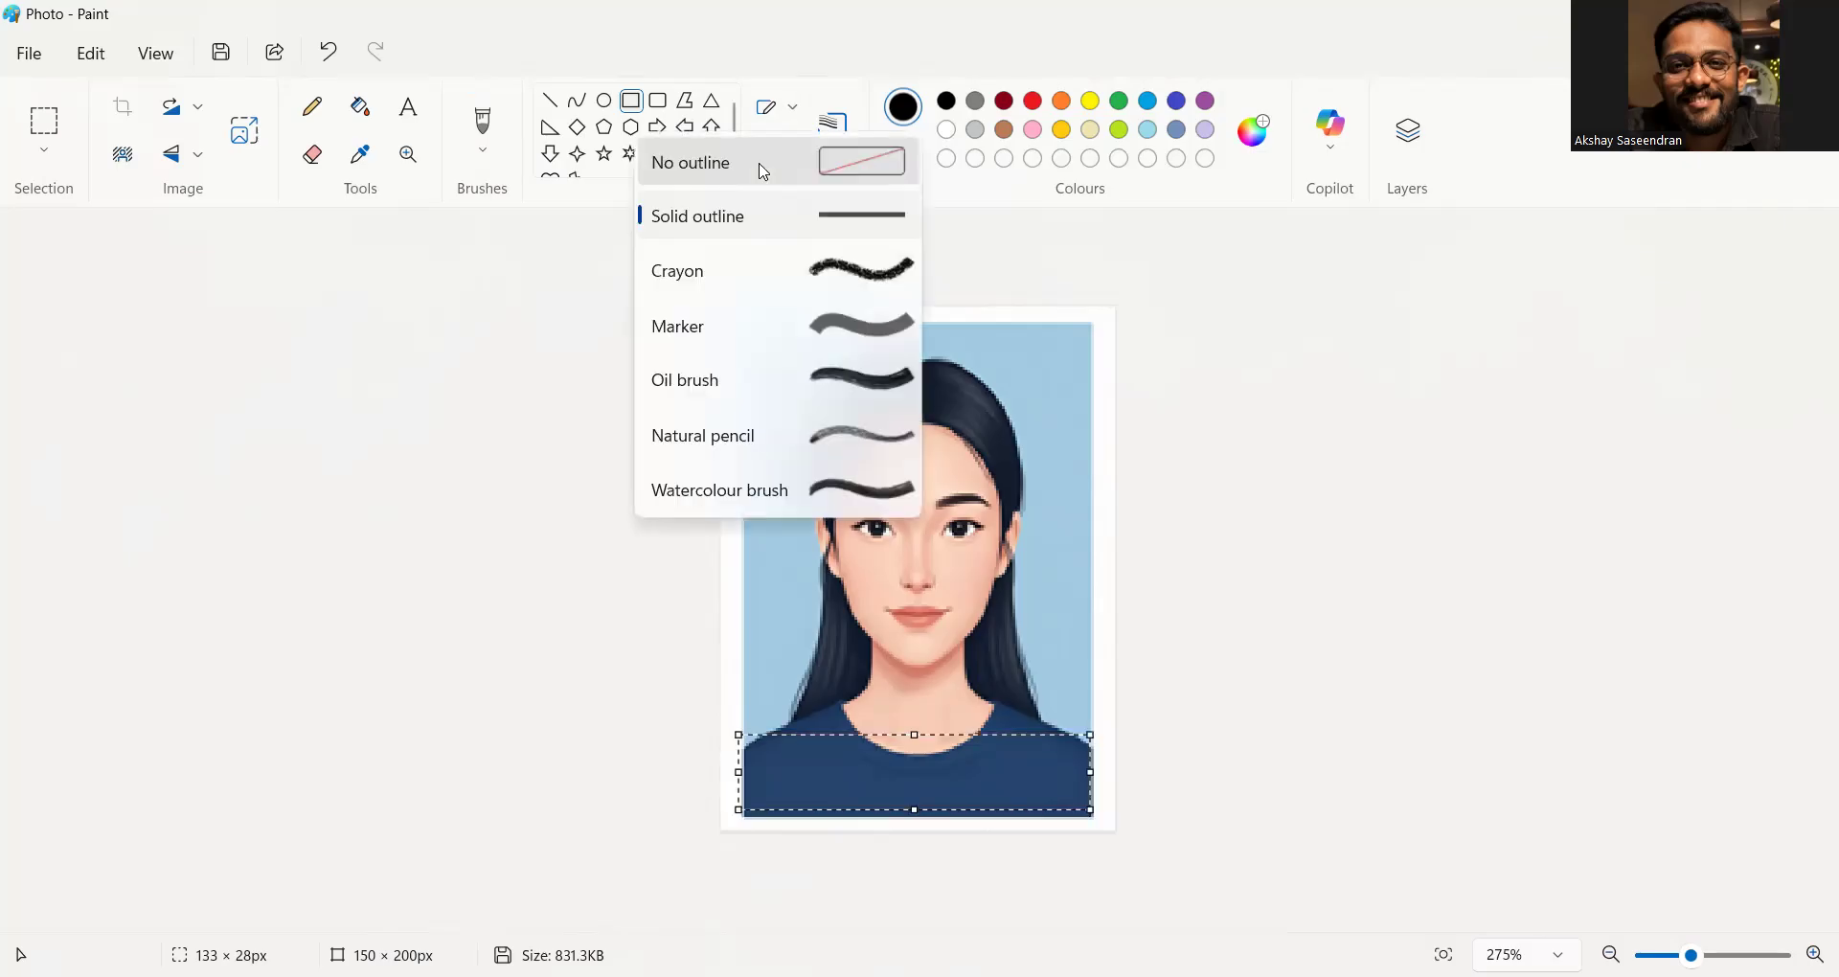
click(764, 170)
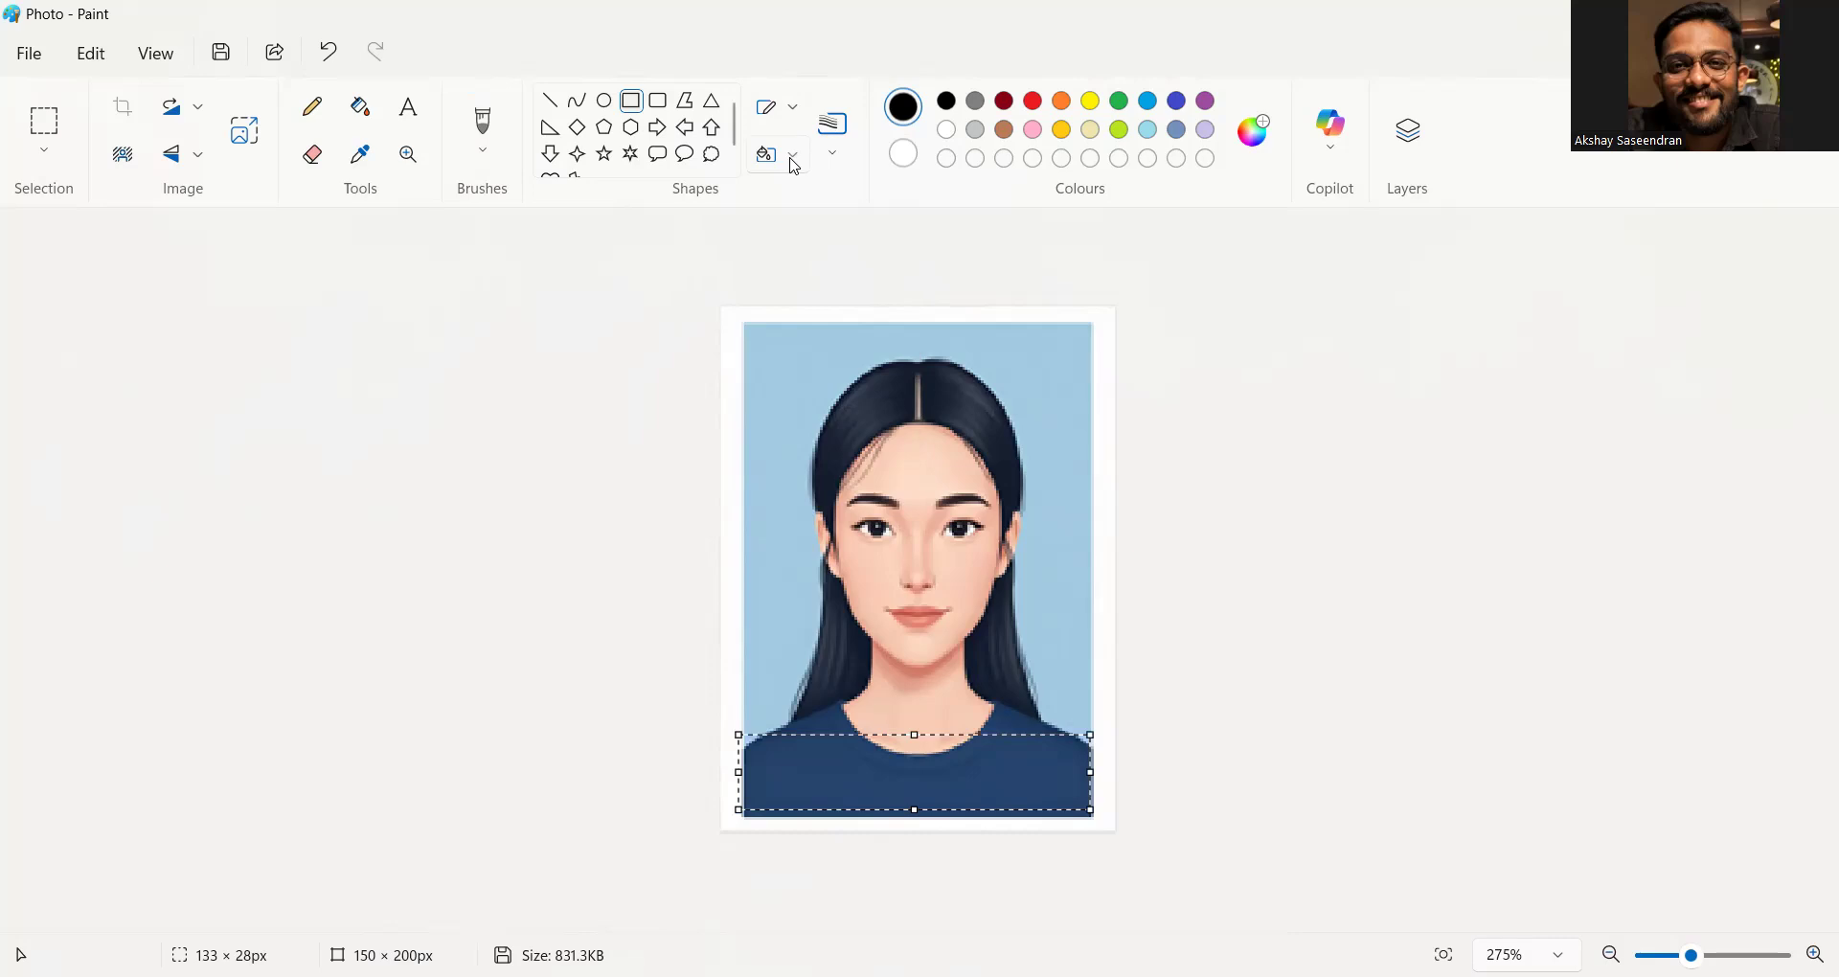
click(793, 159)
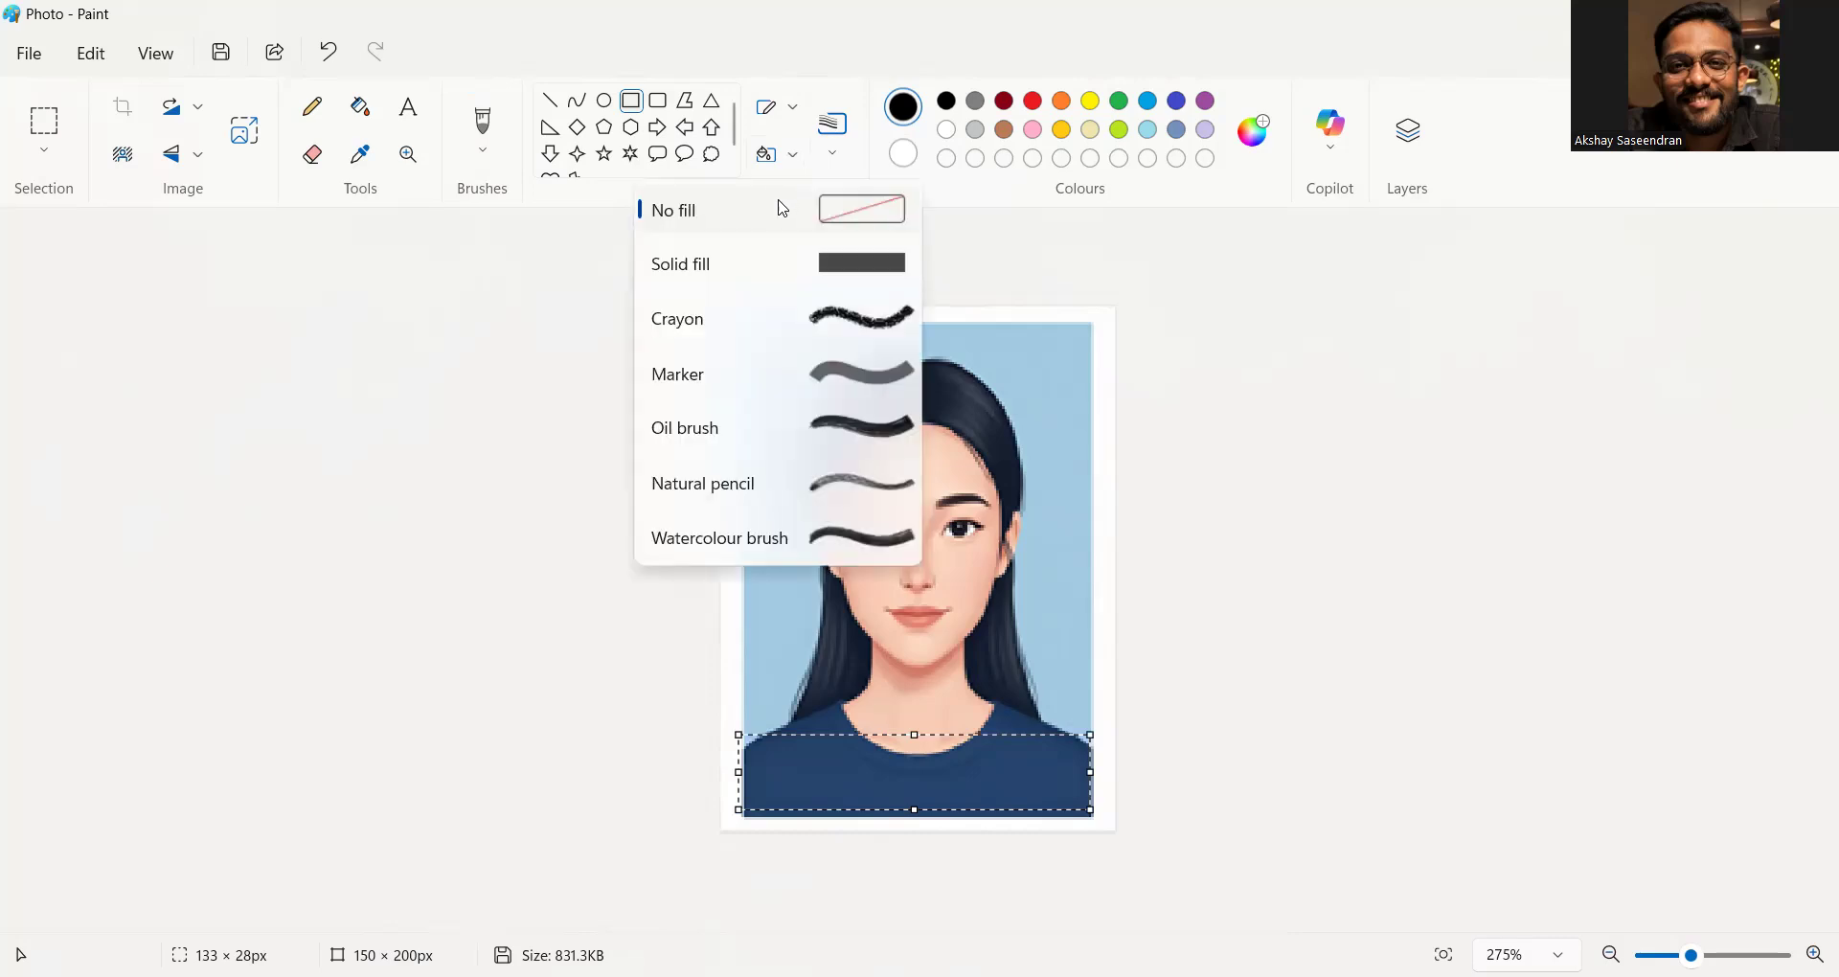
click(739, 268)
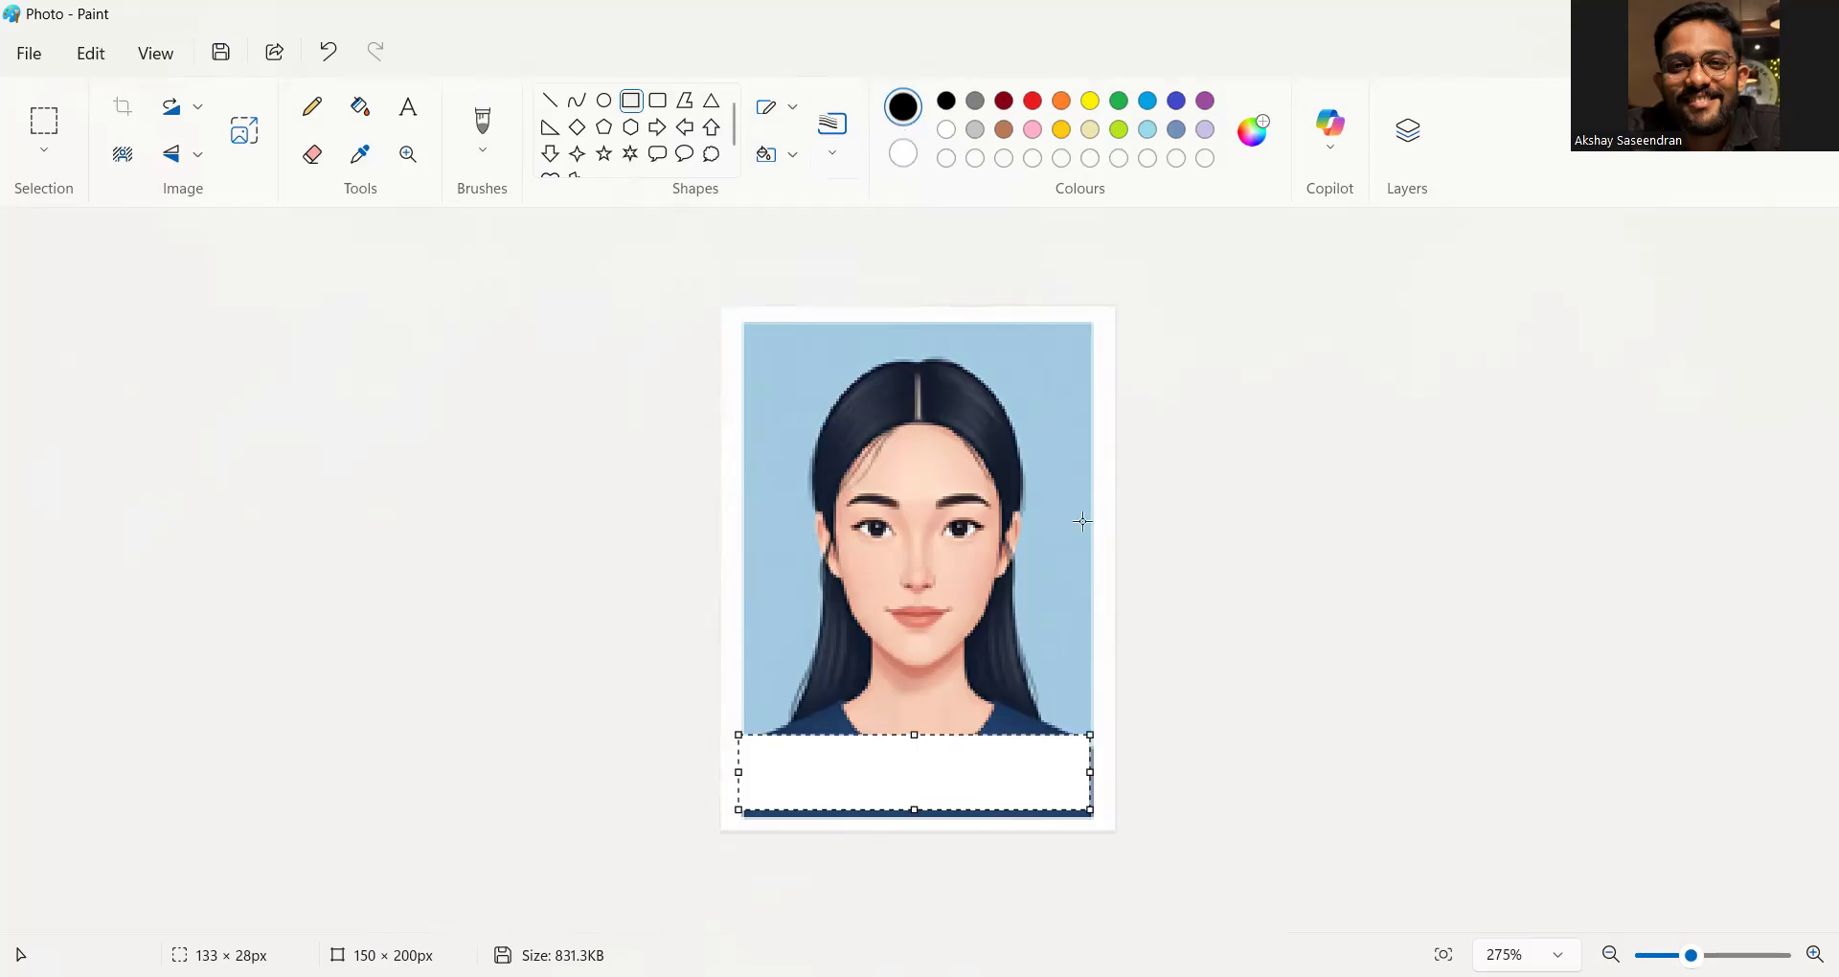
drag(1091, 771, 1096, 771)
drag(918, 809, 916, 824)
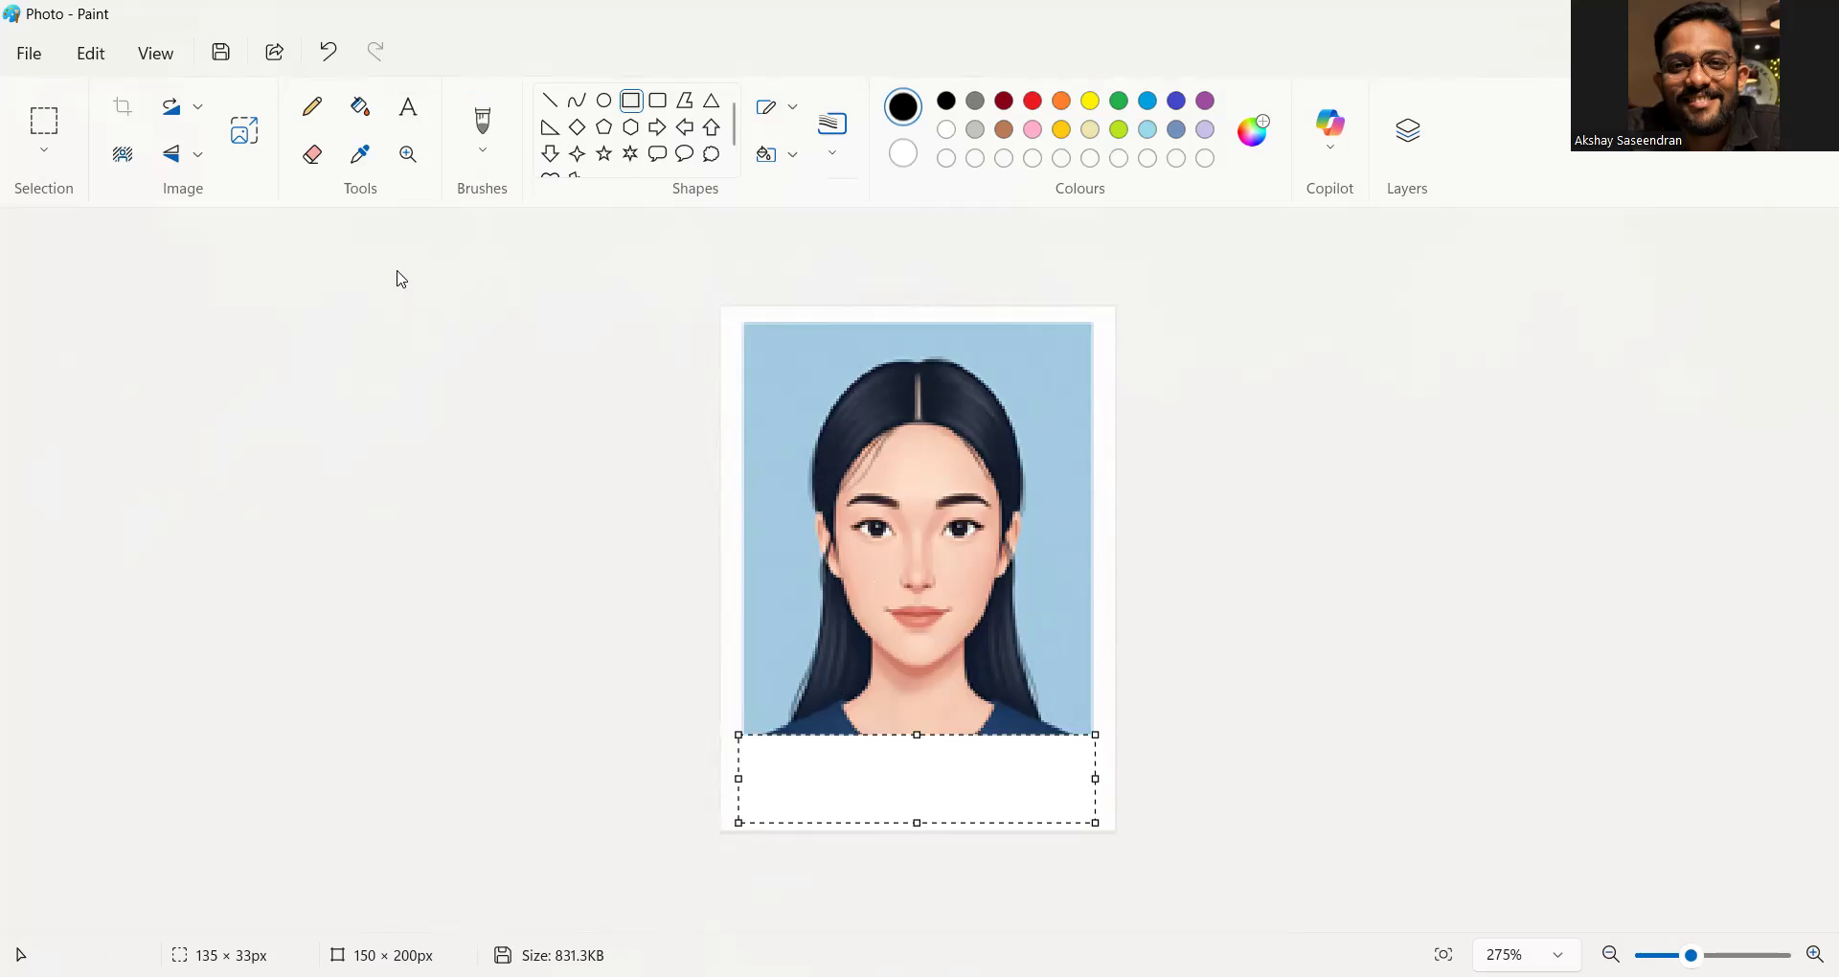
Add a text box about 107 px wide on the white strip, reading "ABC" with "25-12-2025" on the line below
click(408, 111)
click(830, 867)
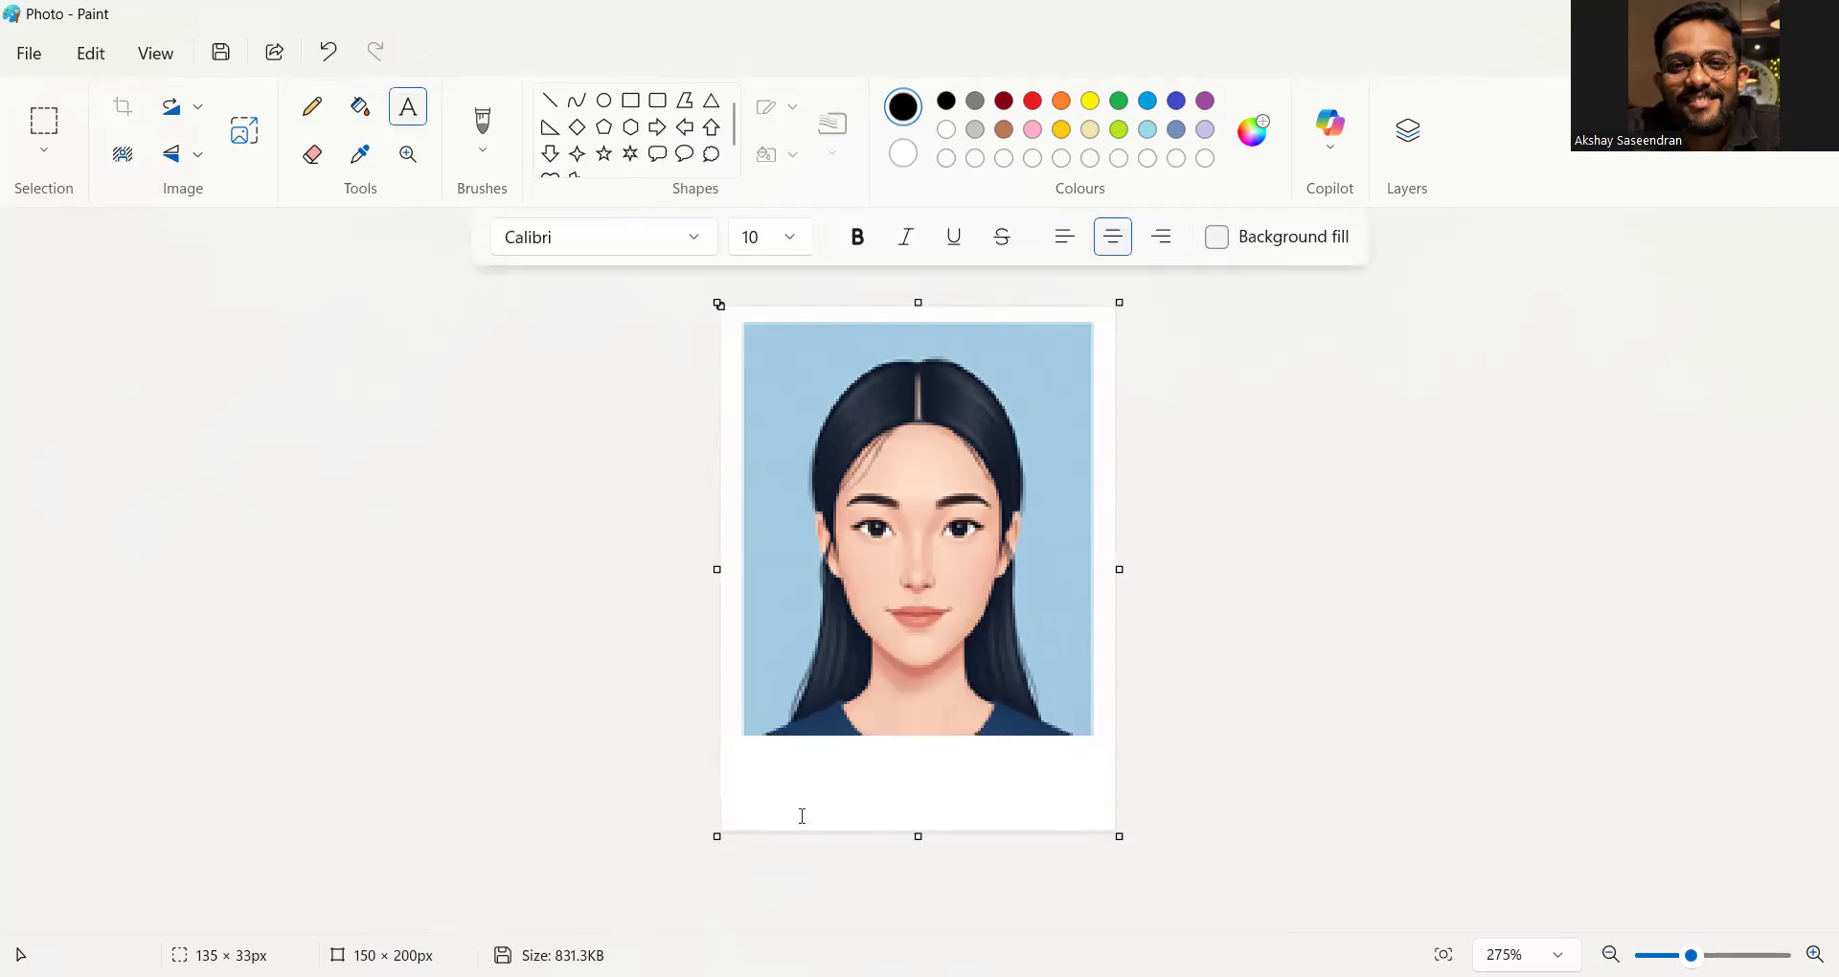
click(767, 760)
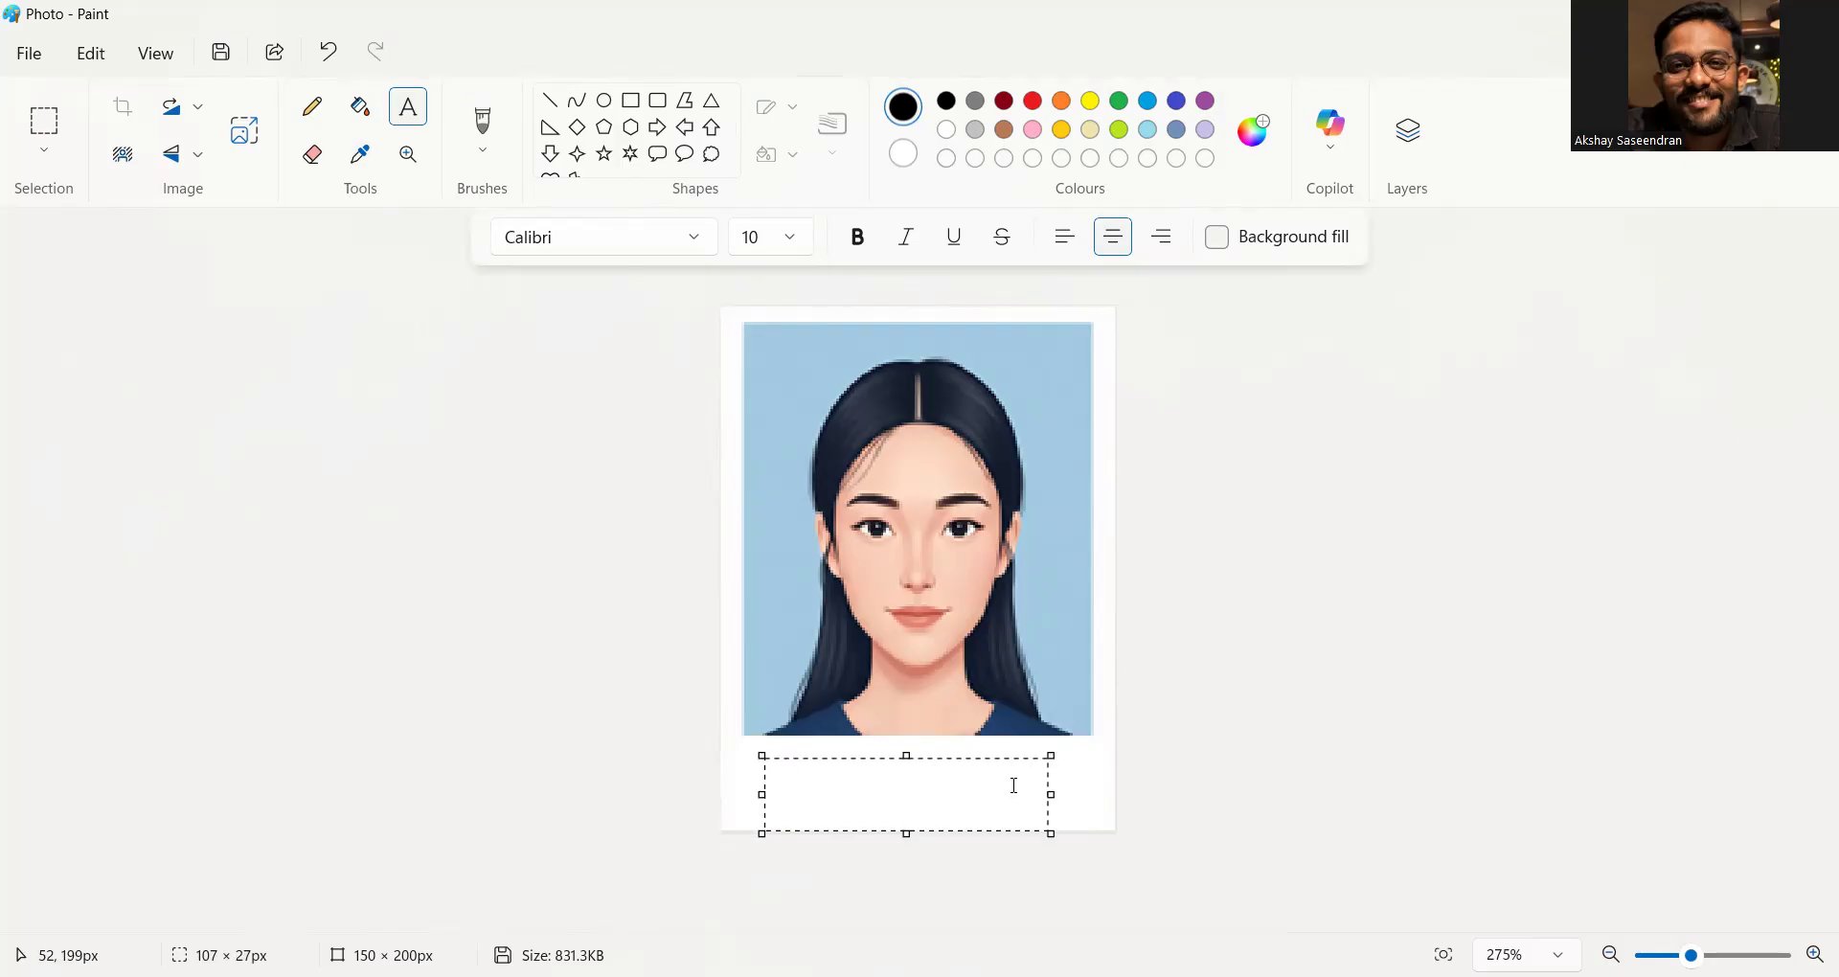
text(ABC)
key(Return)
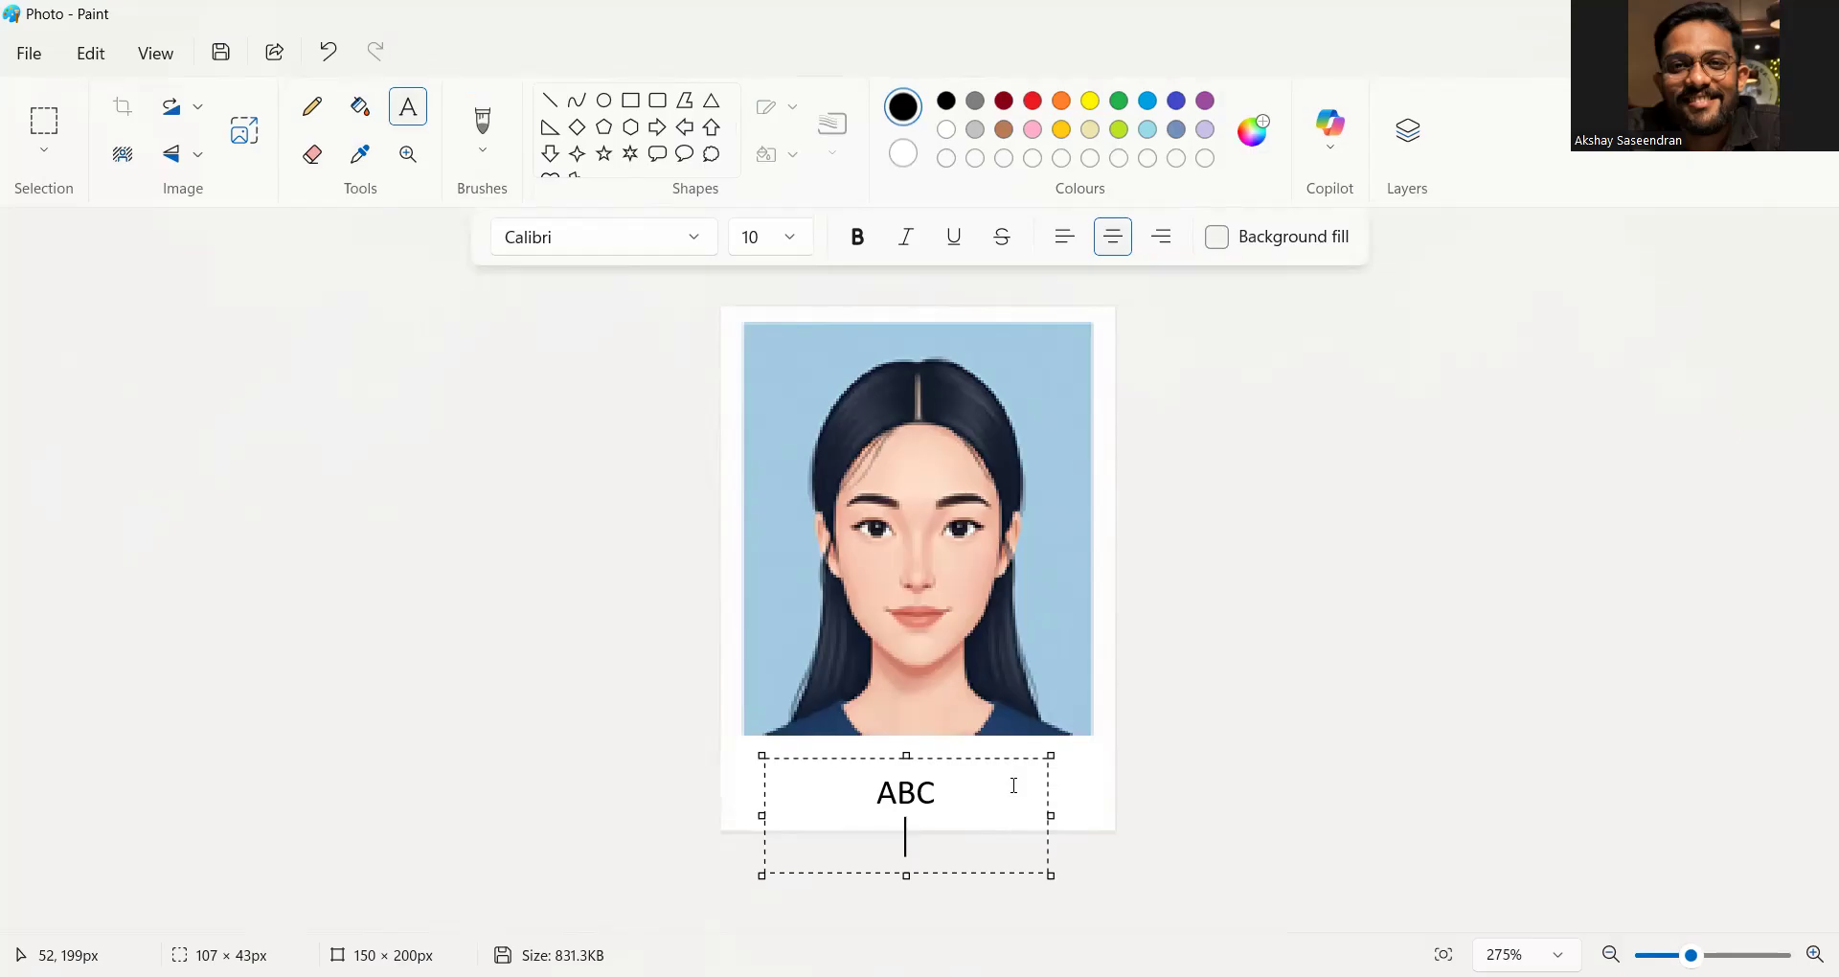
text(25-12-202)
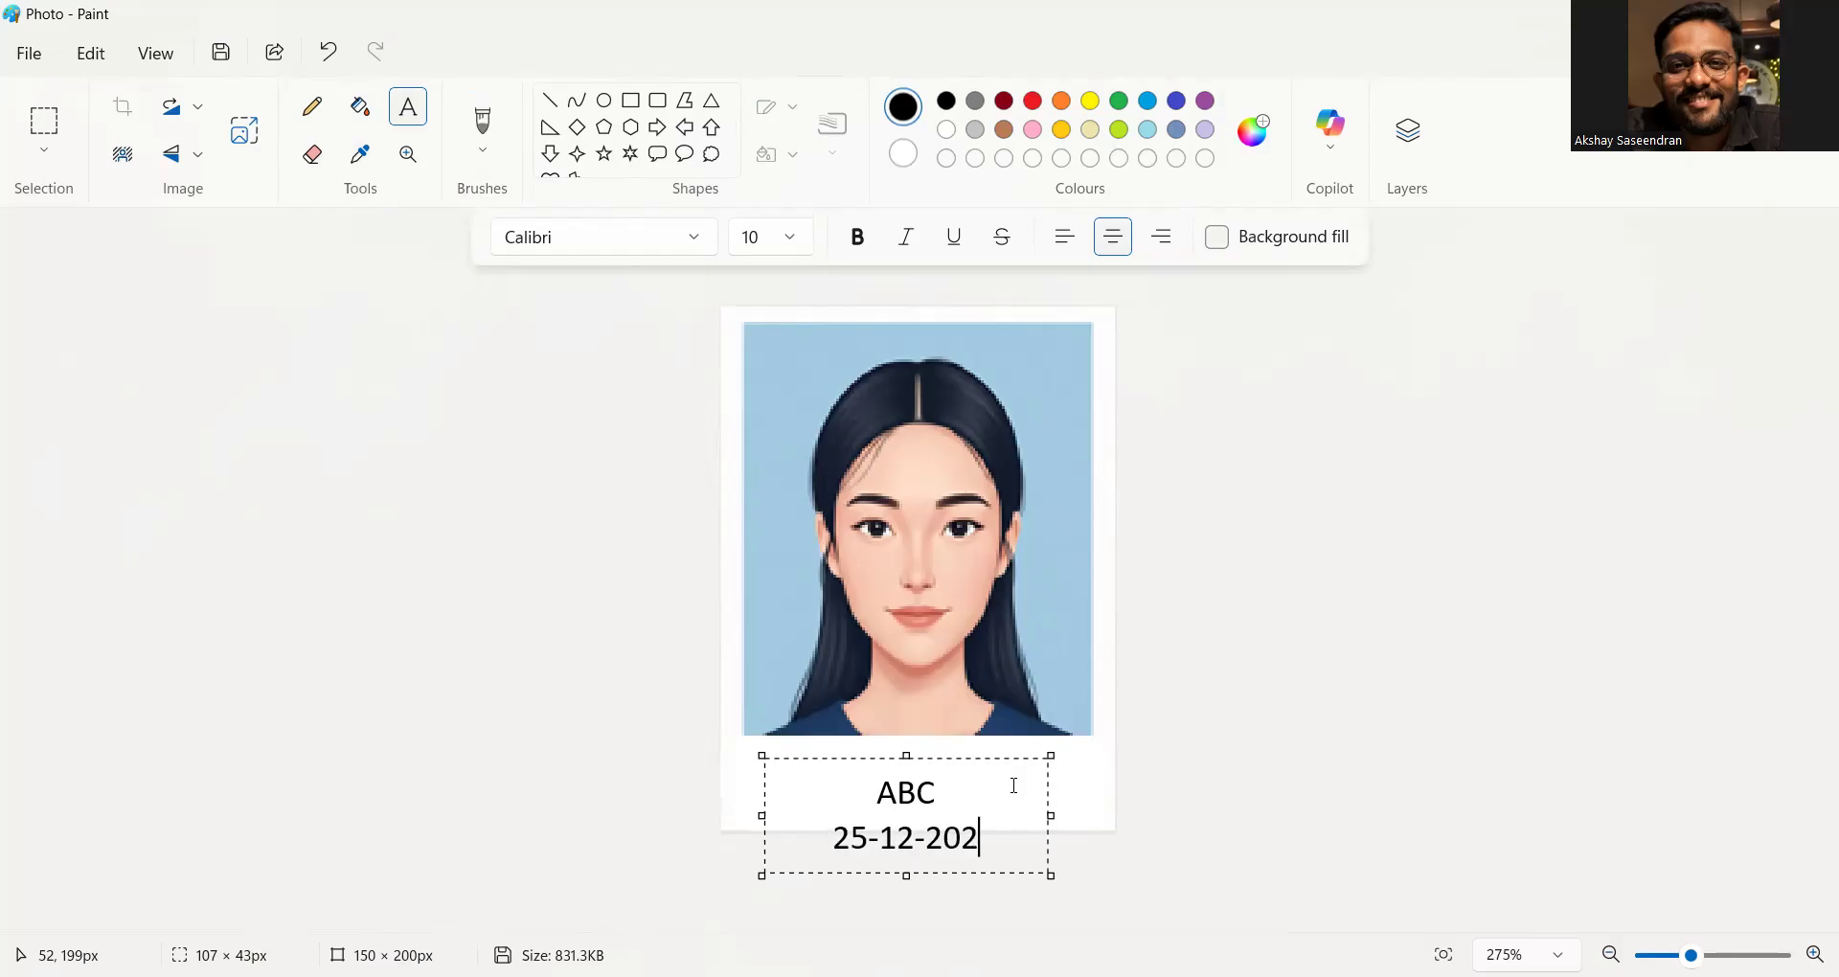
text(5)
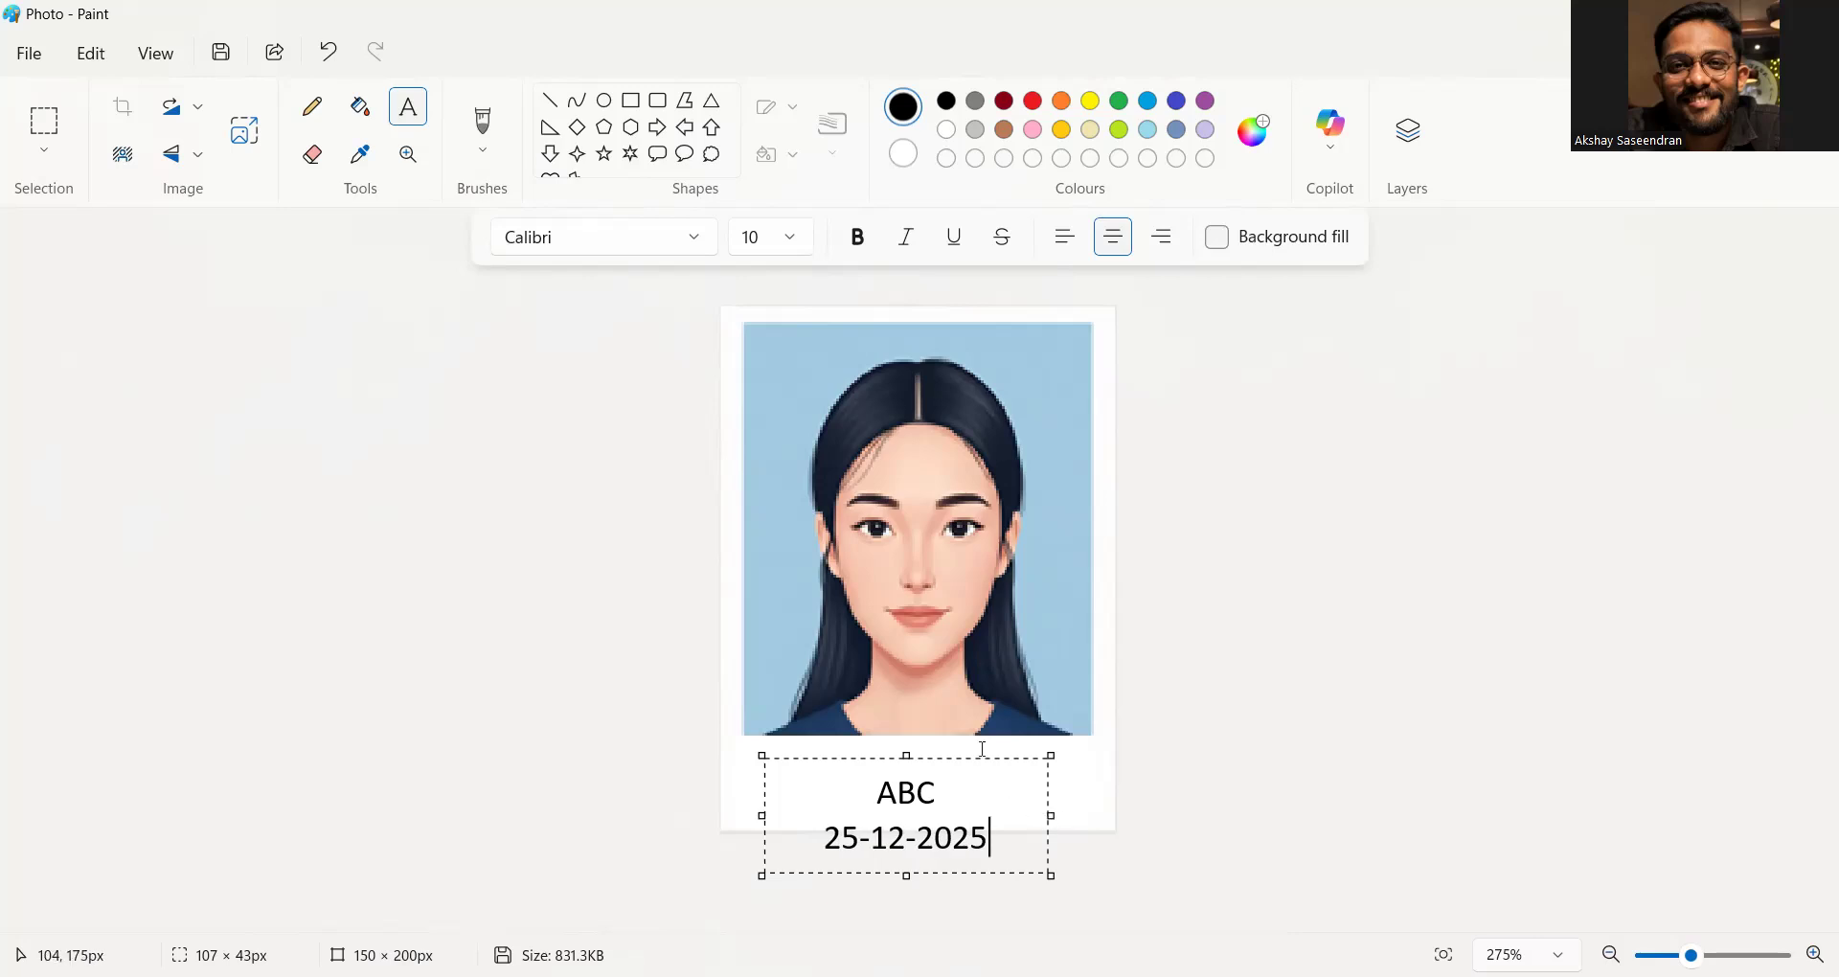
Move the text box up so both lines fit within the white strip, and make the text bold
drag(985, 760, 990, 723)
drag(996, 801, 860, 761)
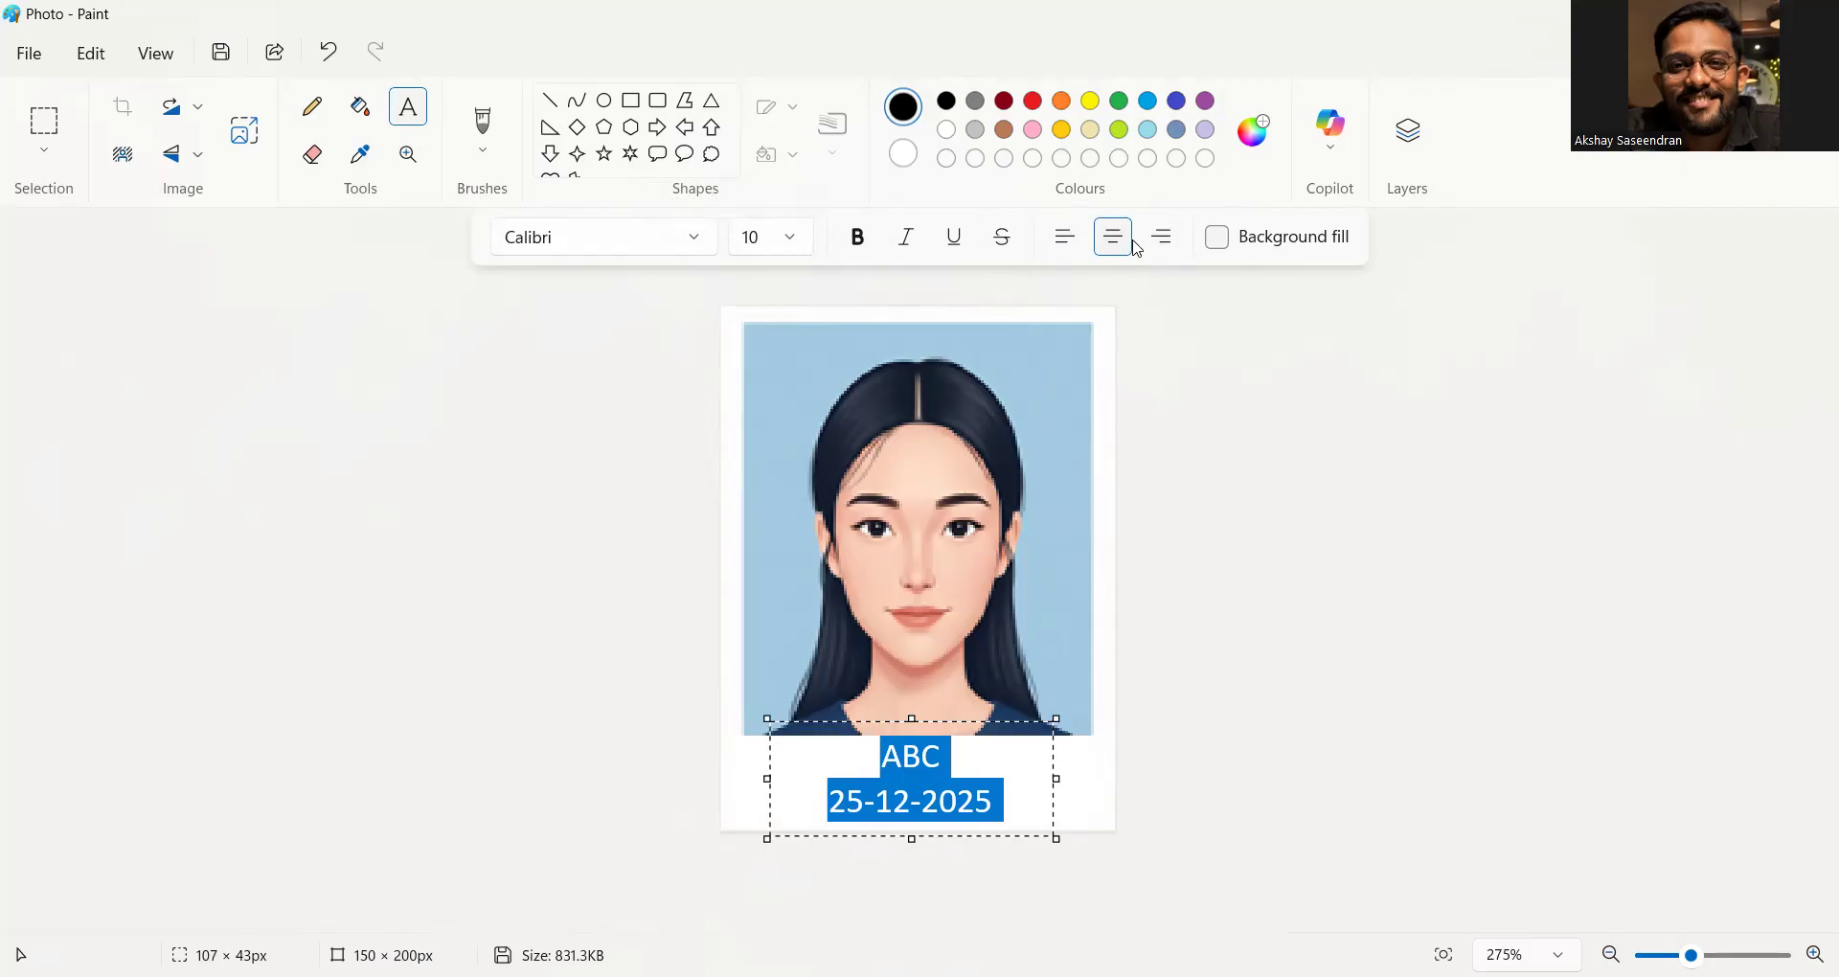
click(868, 250)
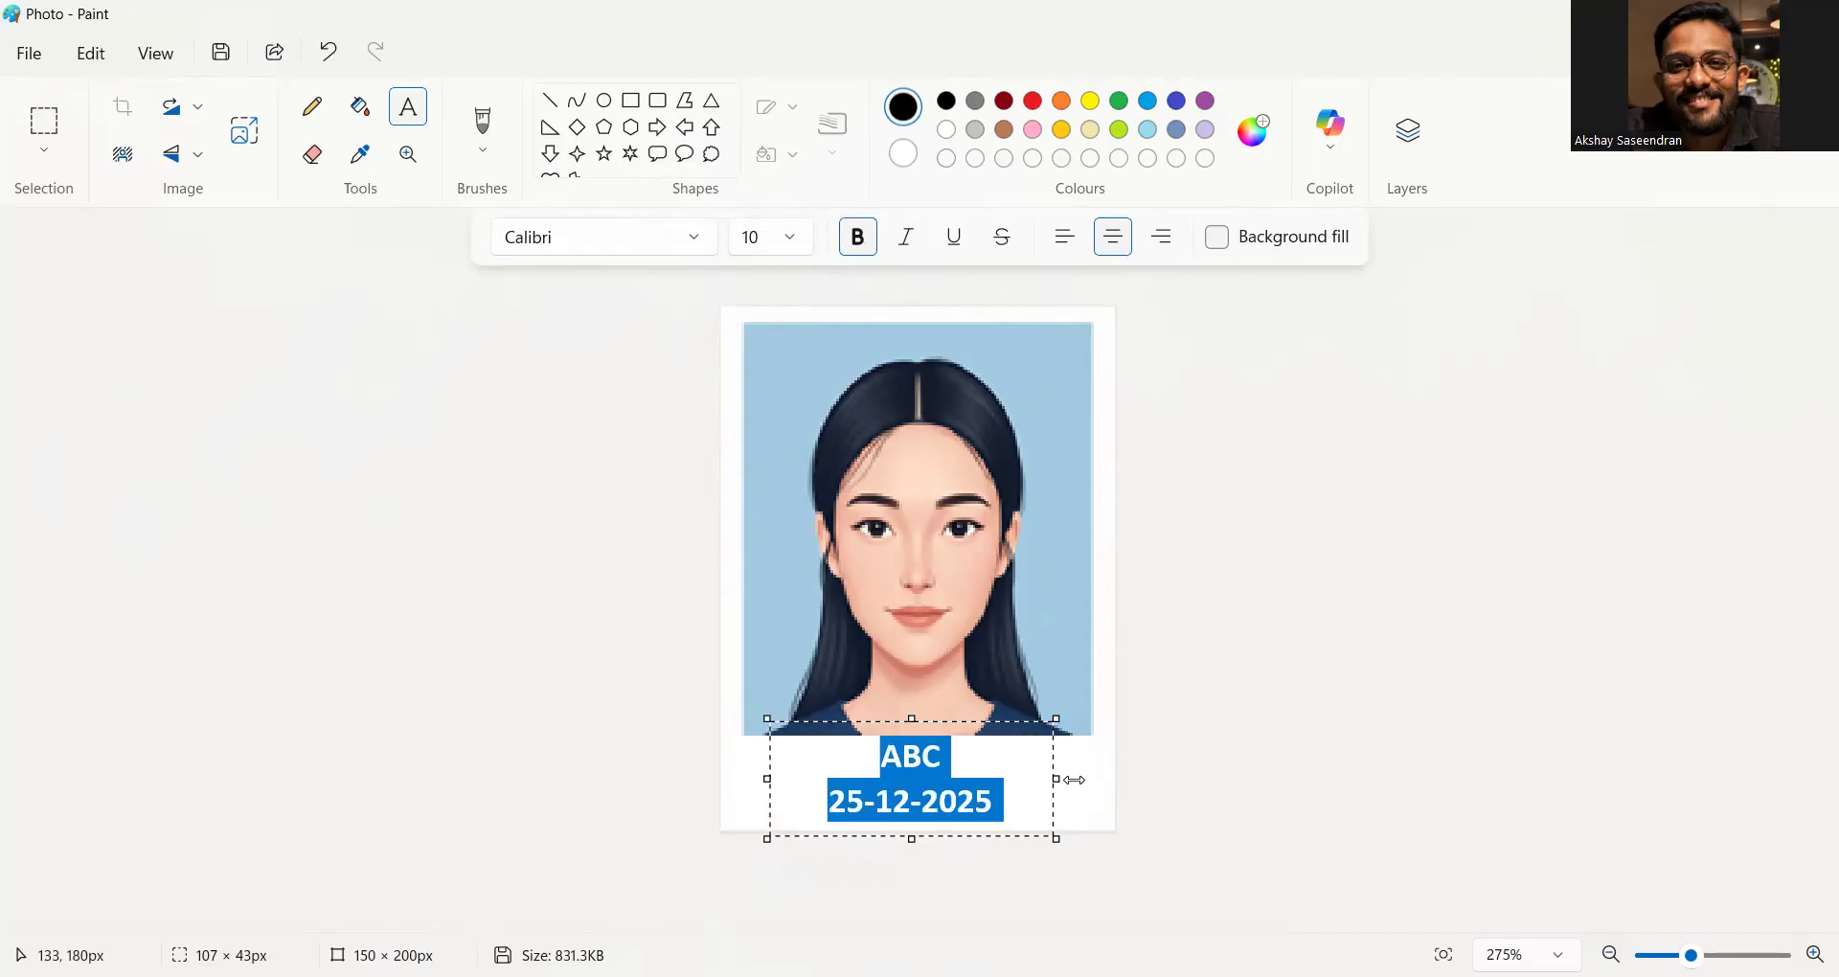
click(1099, 749)
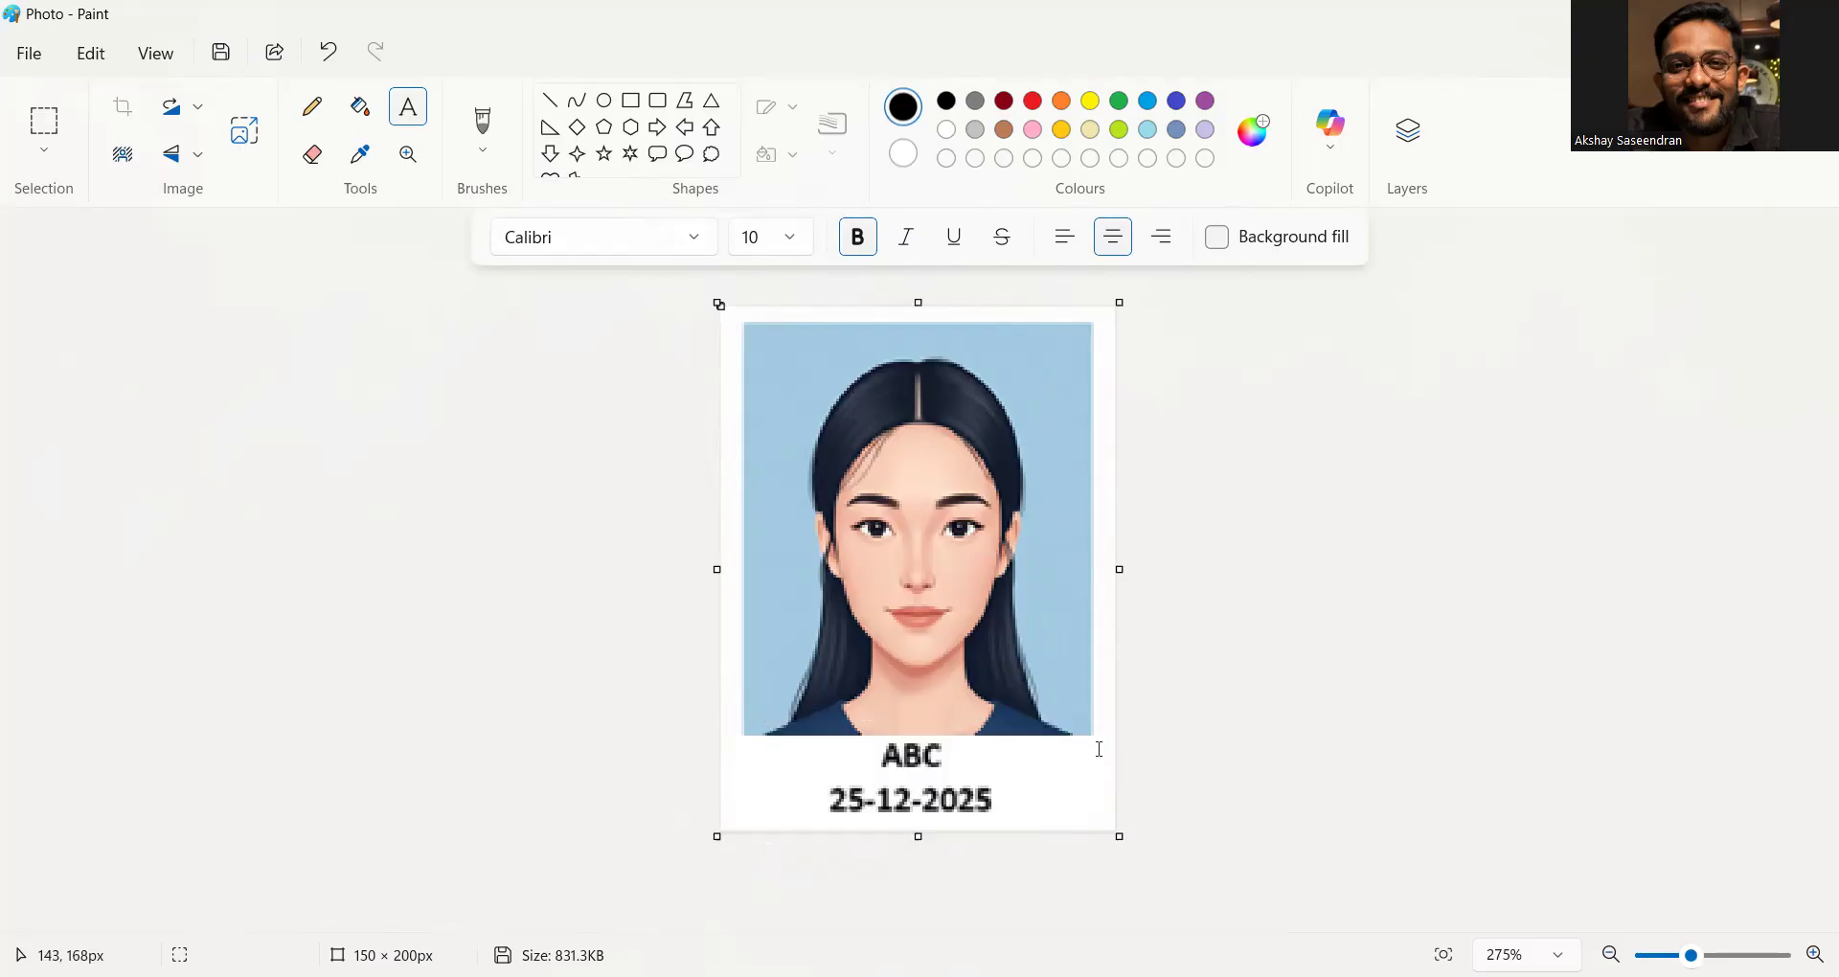
Save the finished photo as a JPEG picture named "psc PHOTO" in the For Video folder
click(1611, 955)
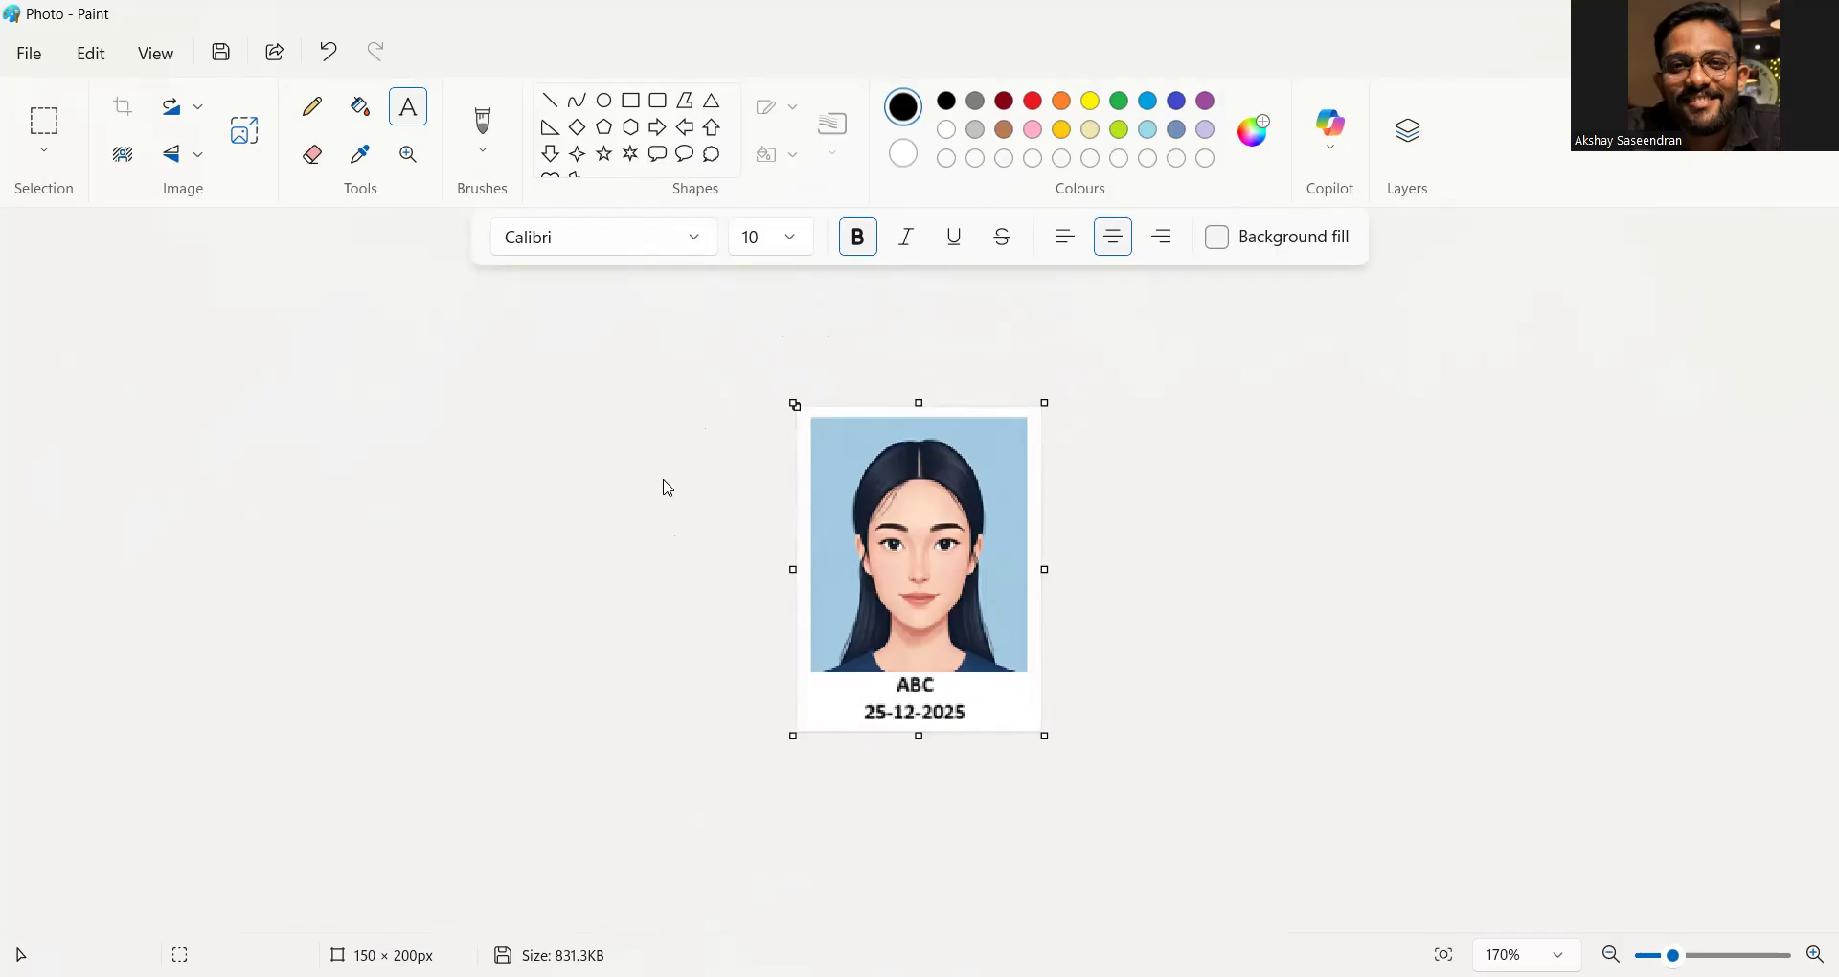
click(28, 63)
mouse_move(189, 295)
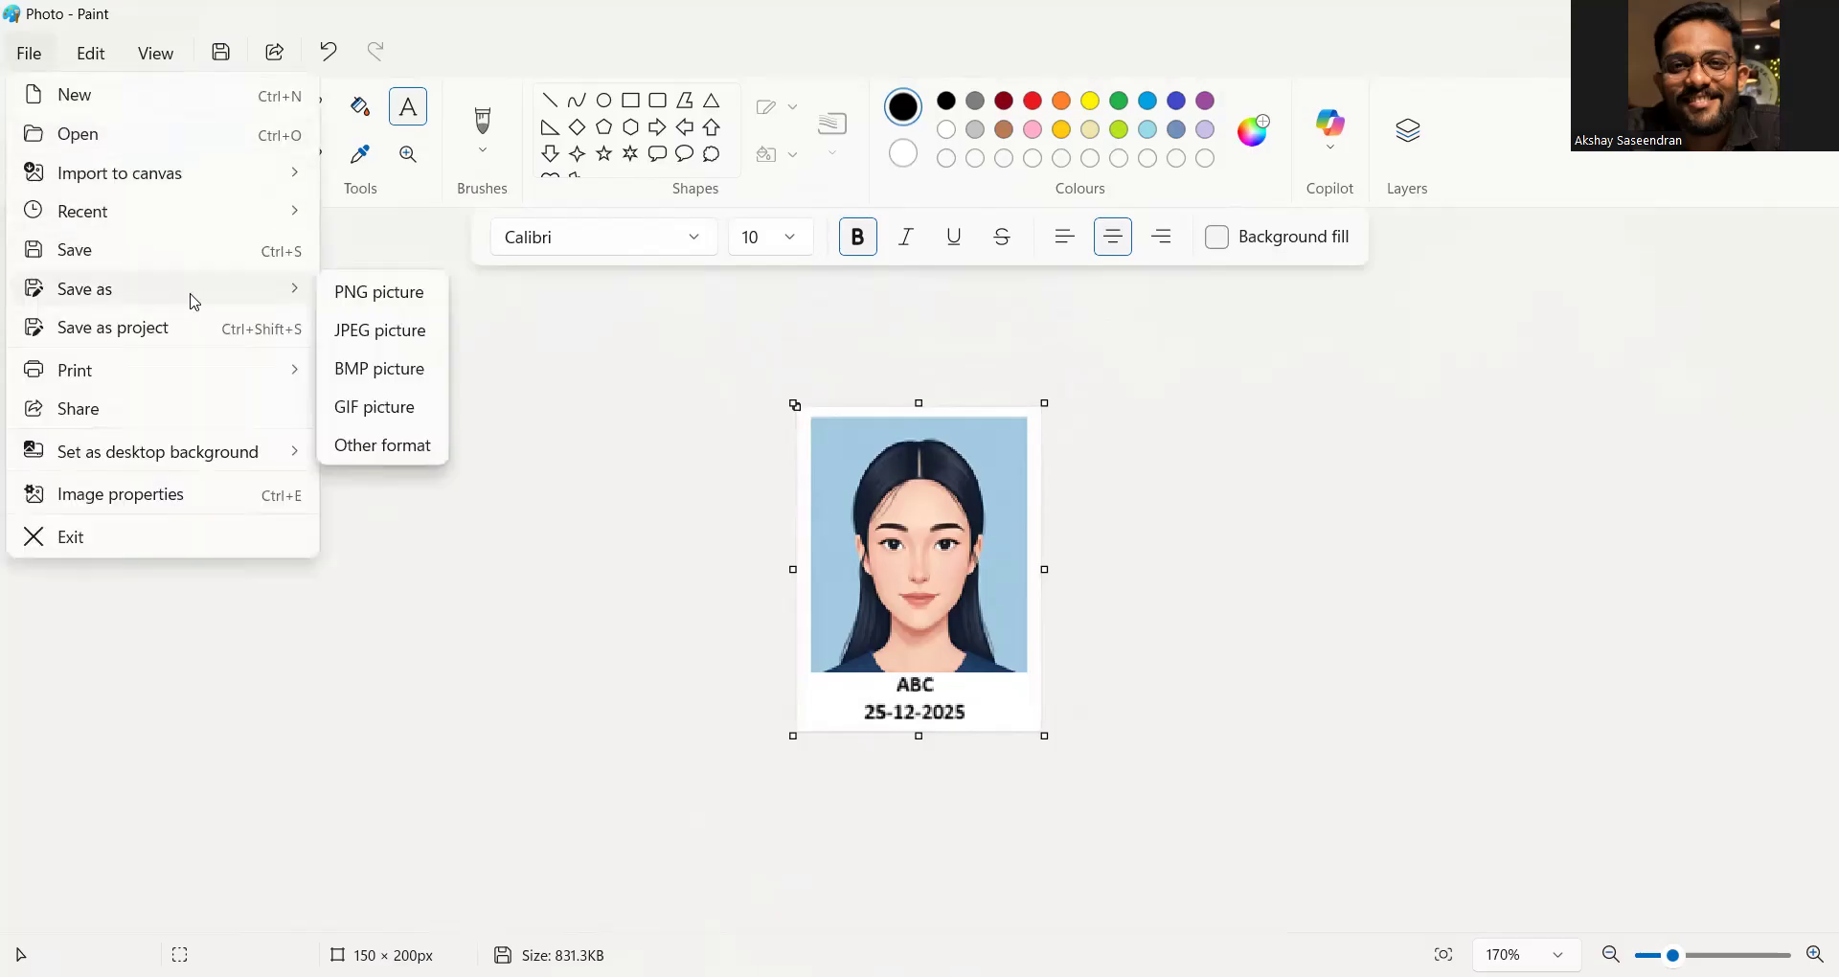
click(416, 336)
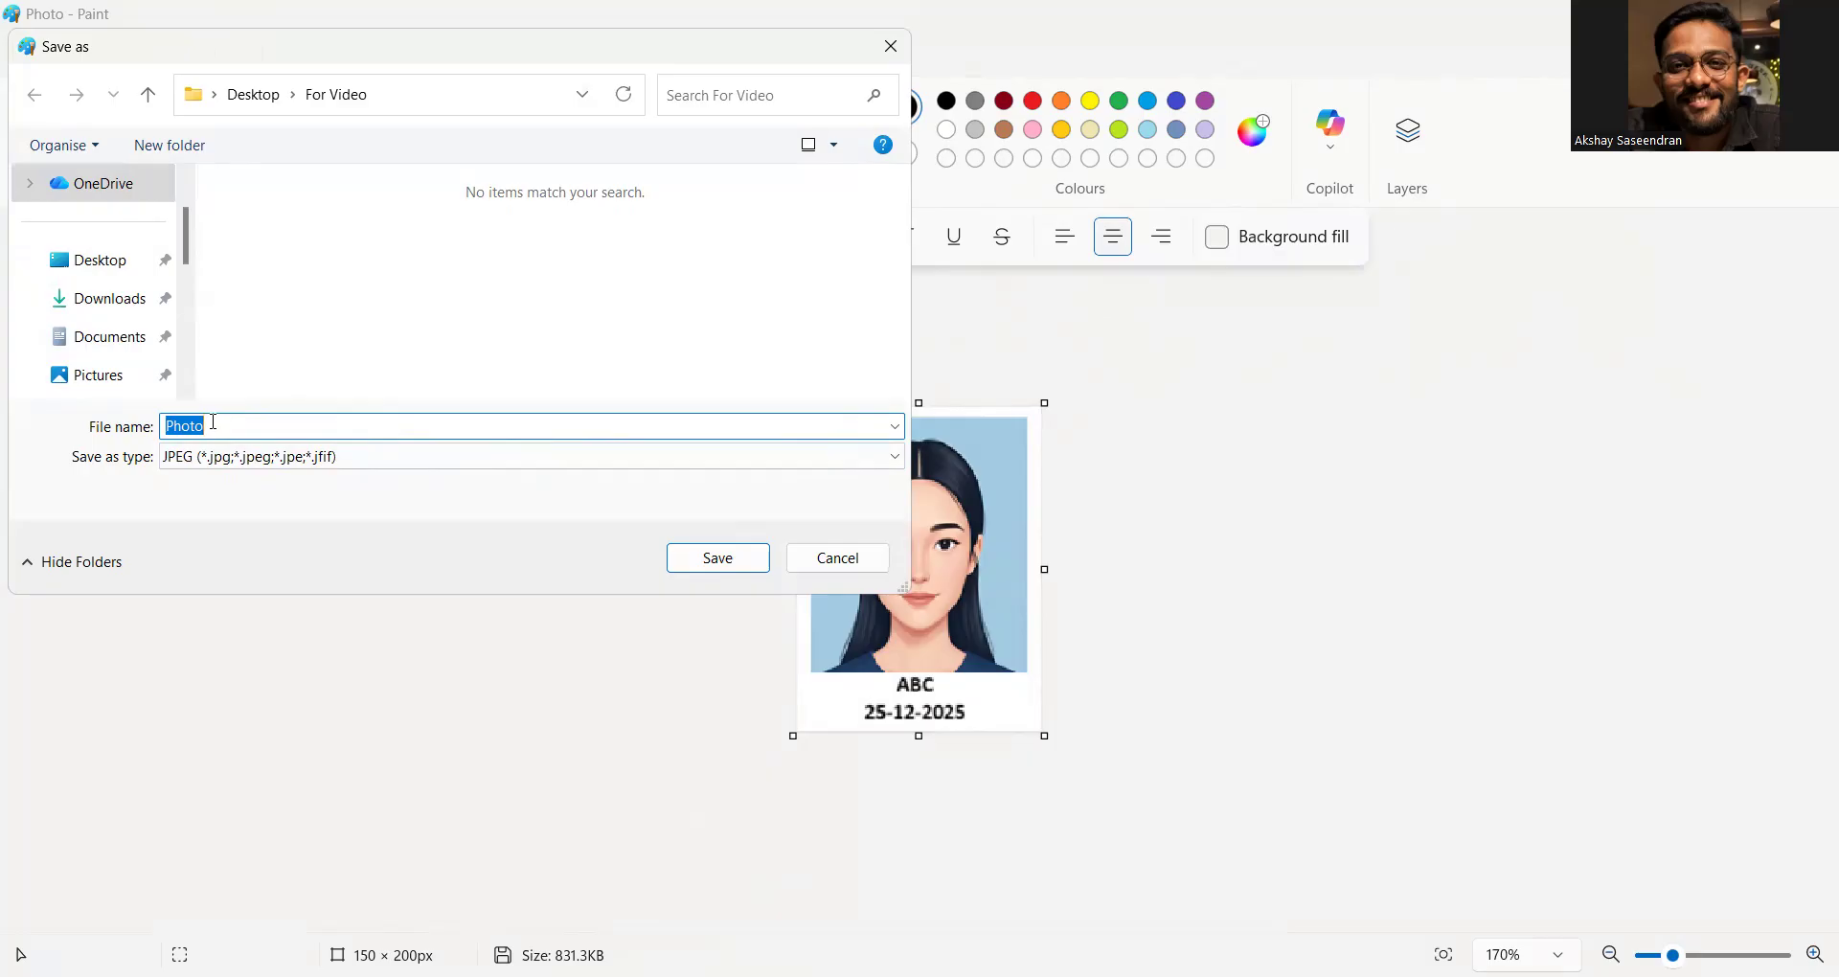
text(psc PHOTO)
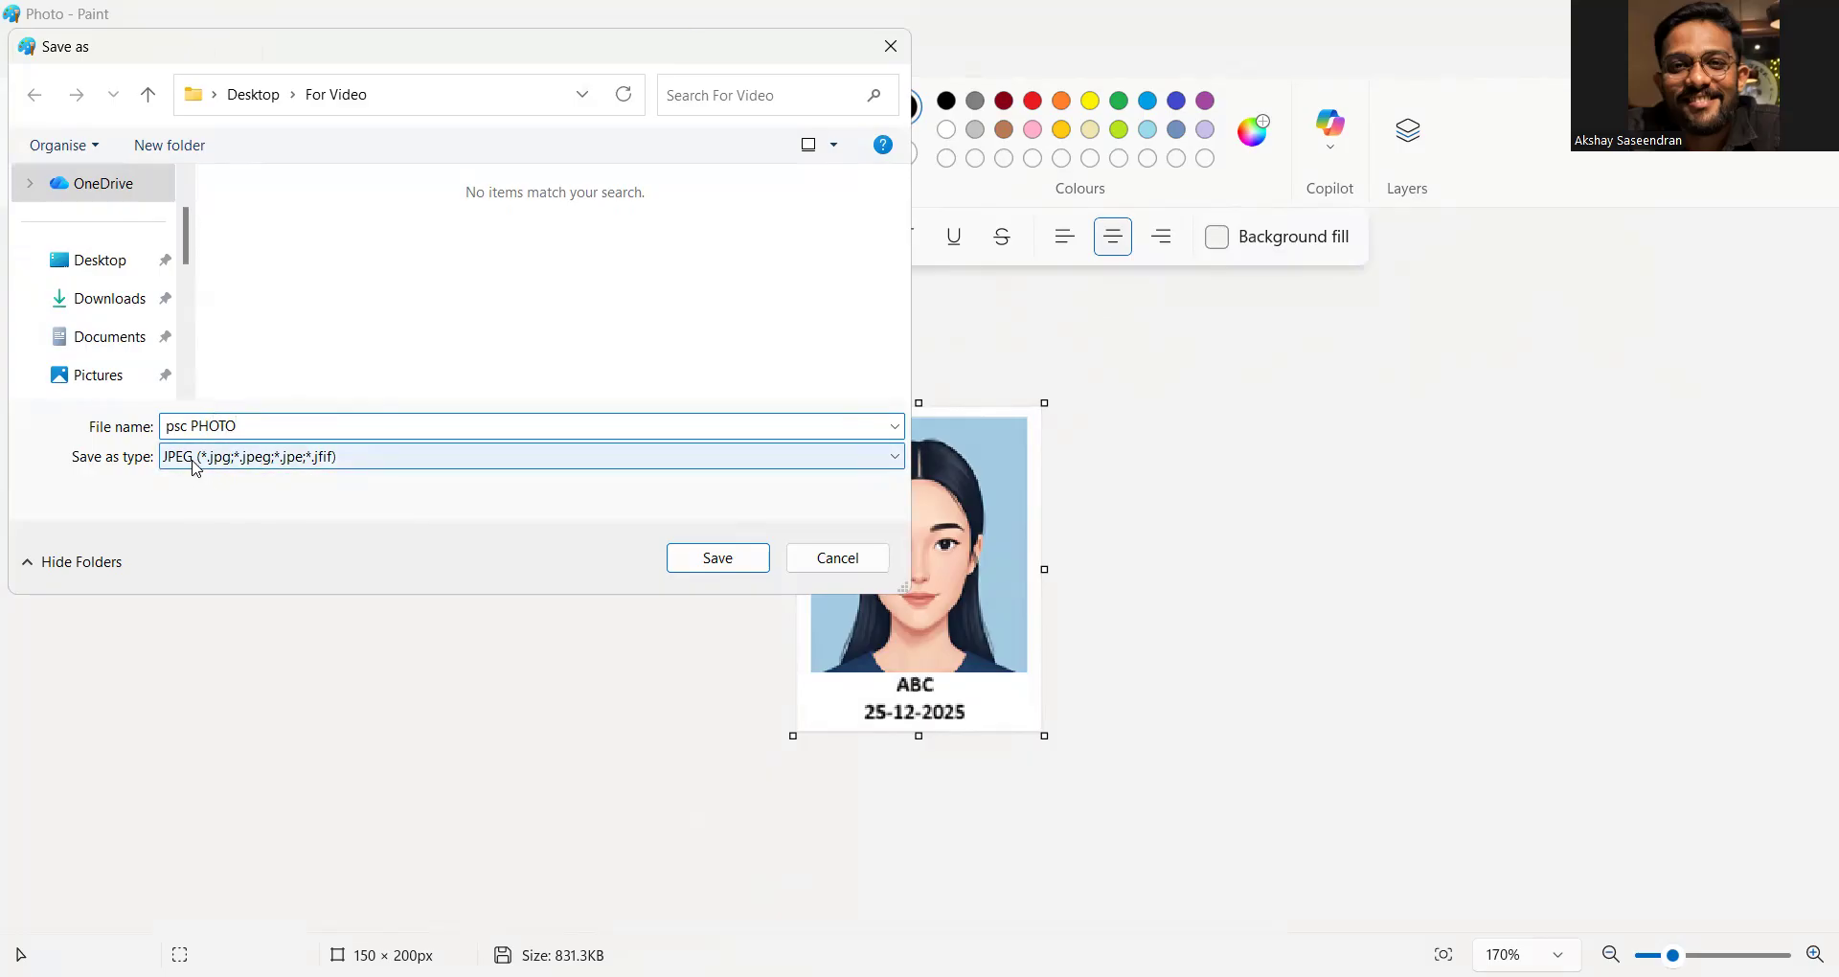
click(705, 565)
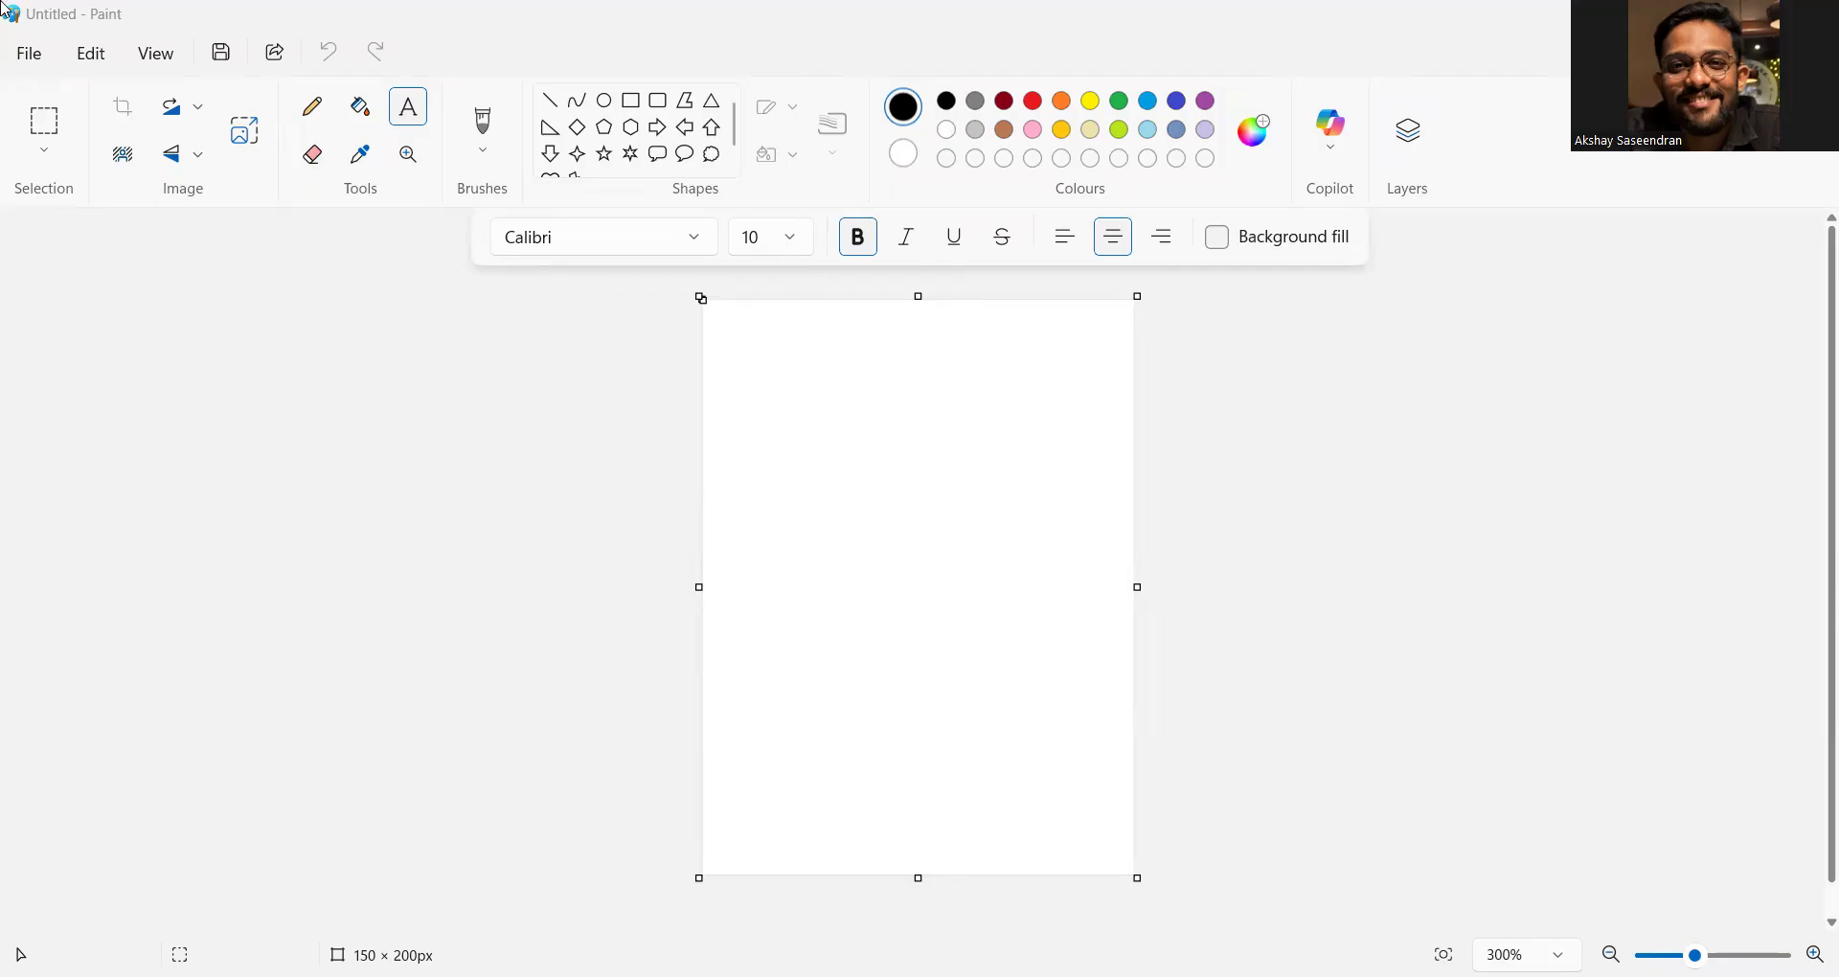
Open the Sign image from the For Video folder on the Desktop
click(42, 56)
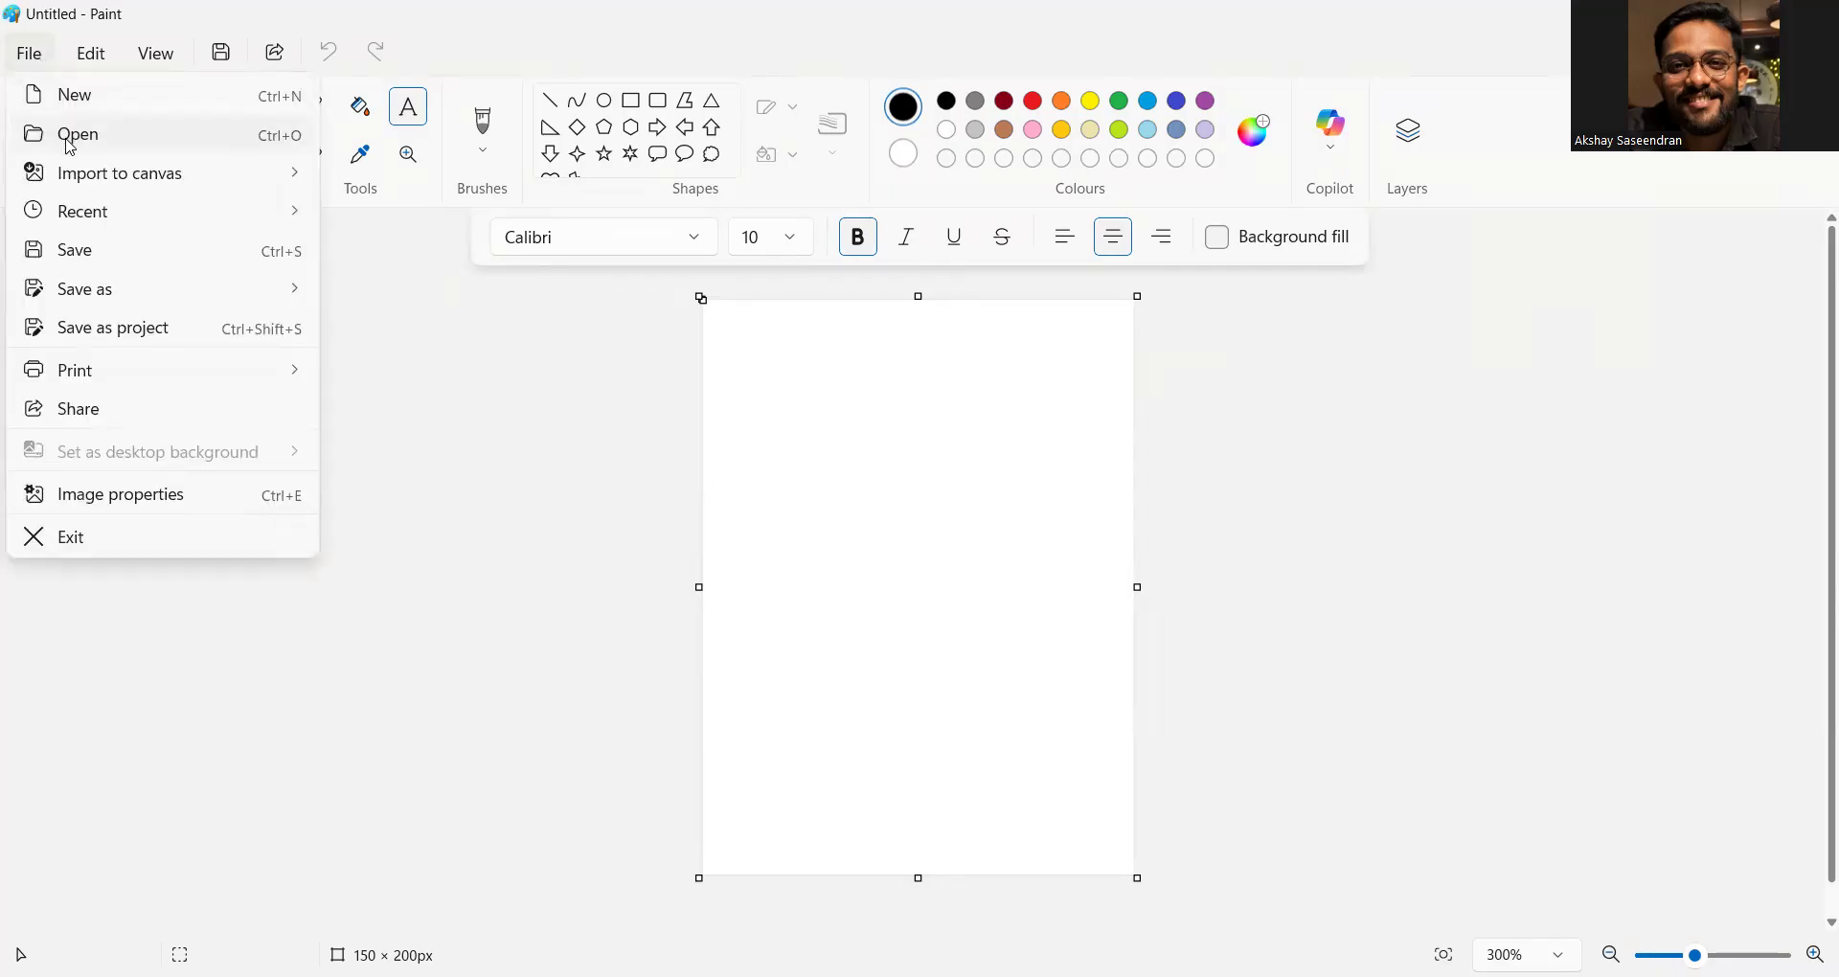
click(69, 135)
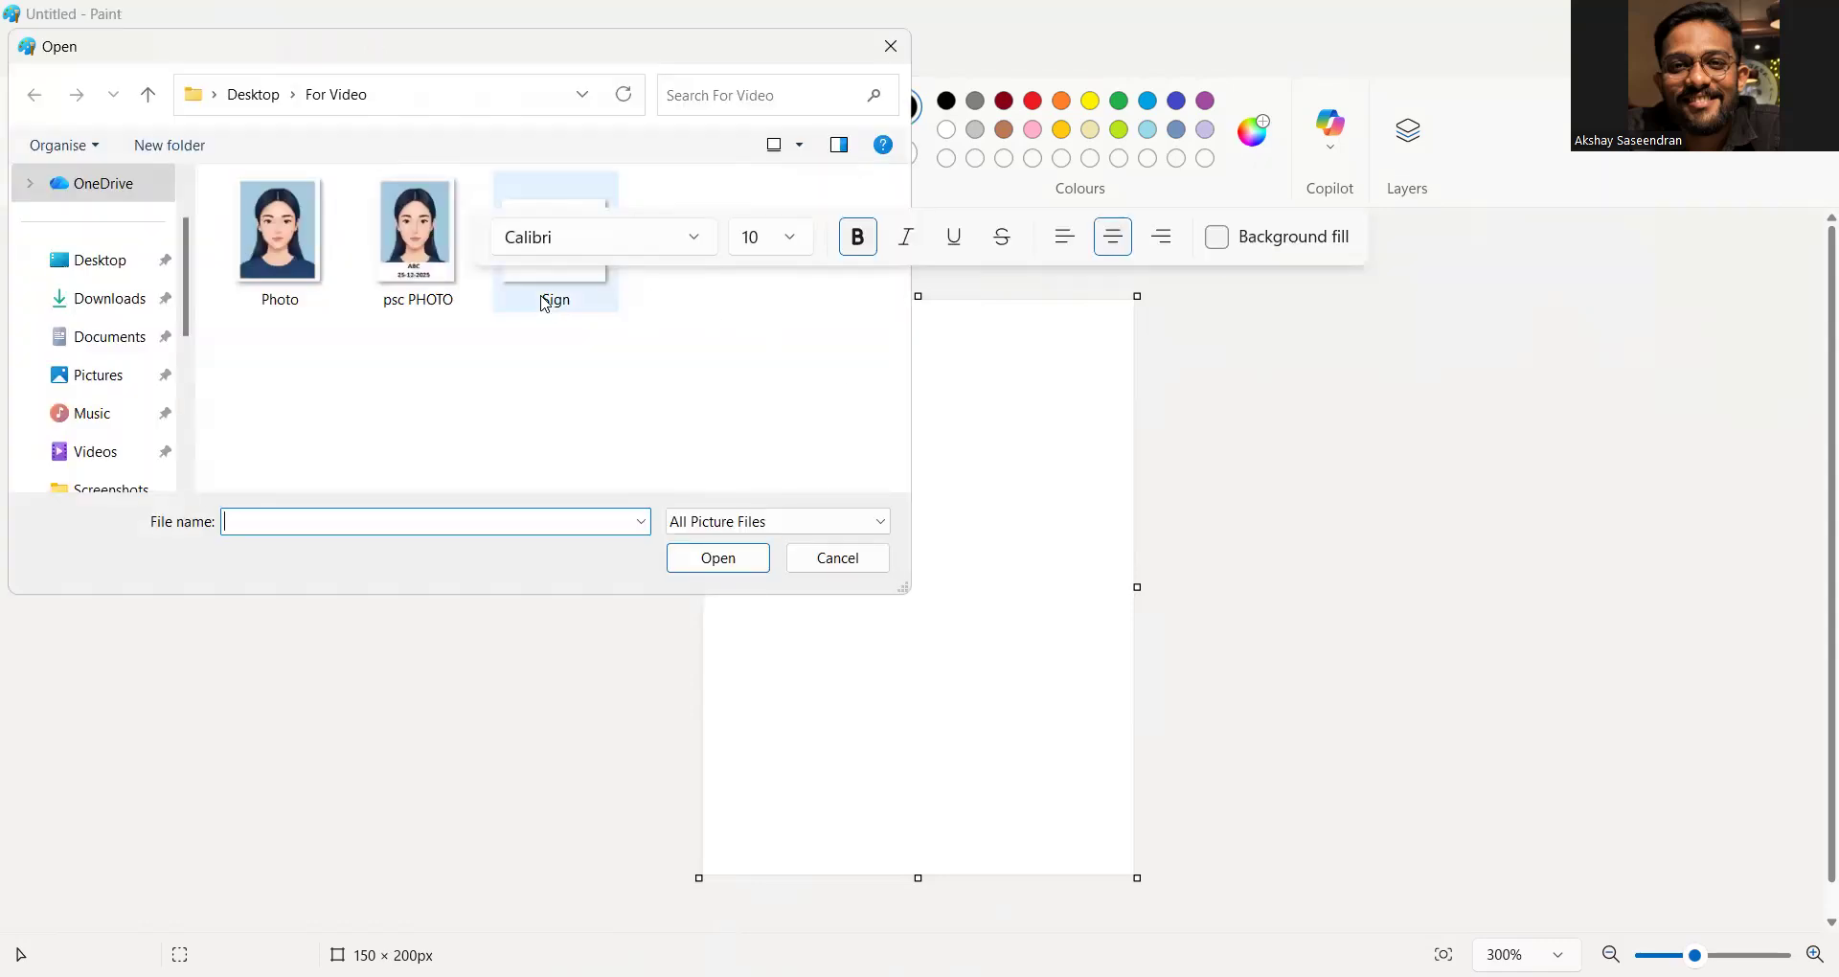
click(571, 296)
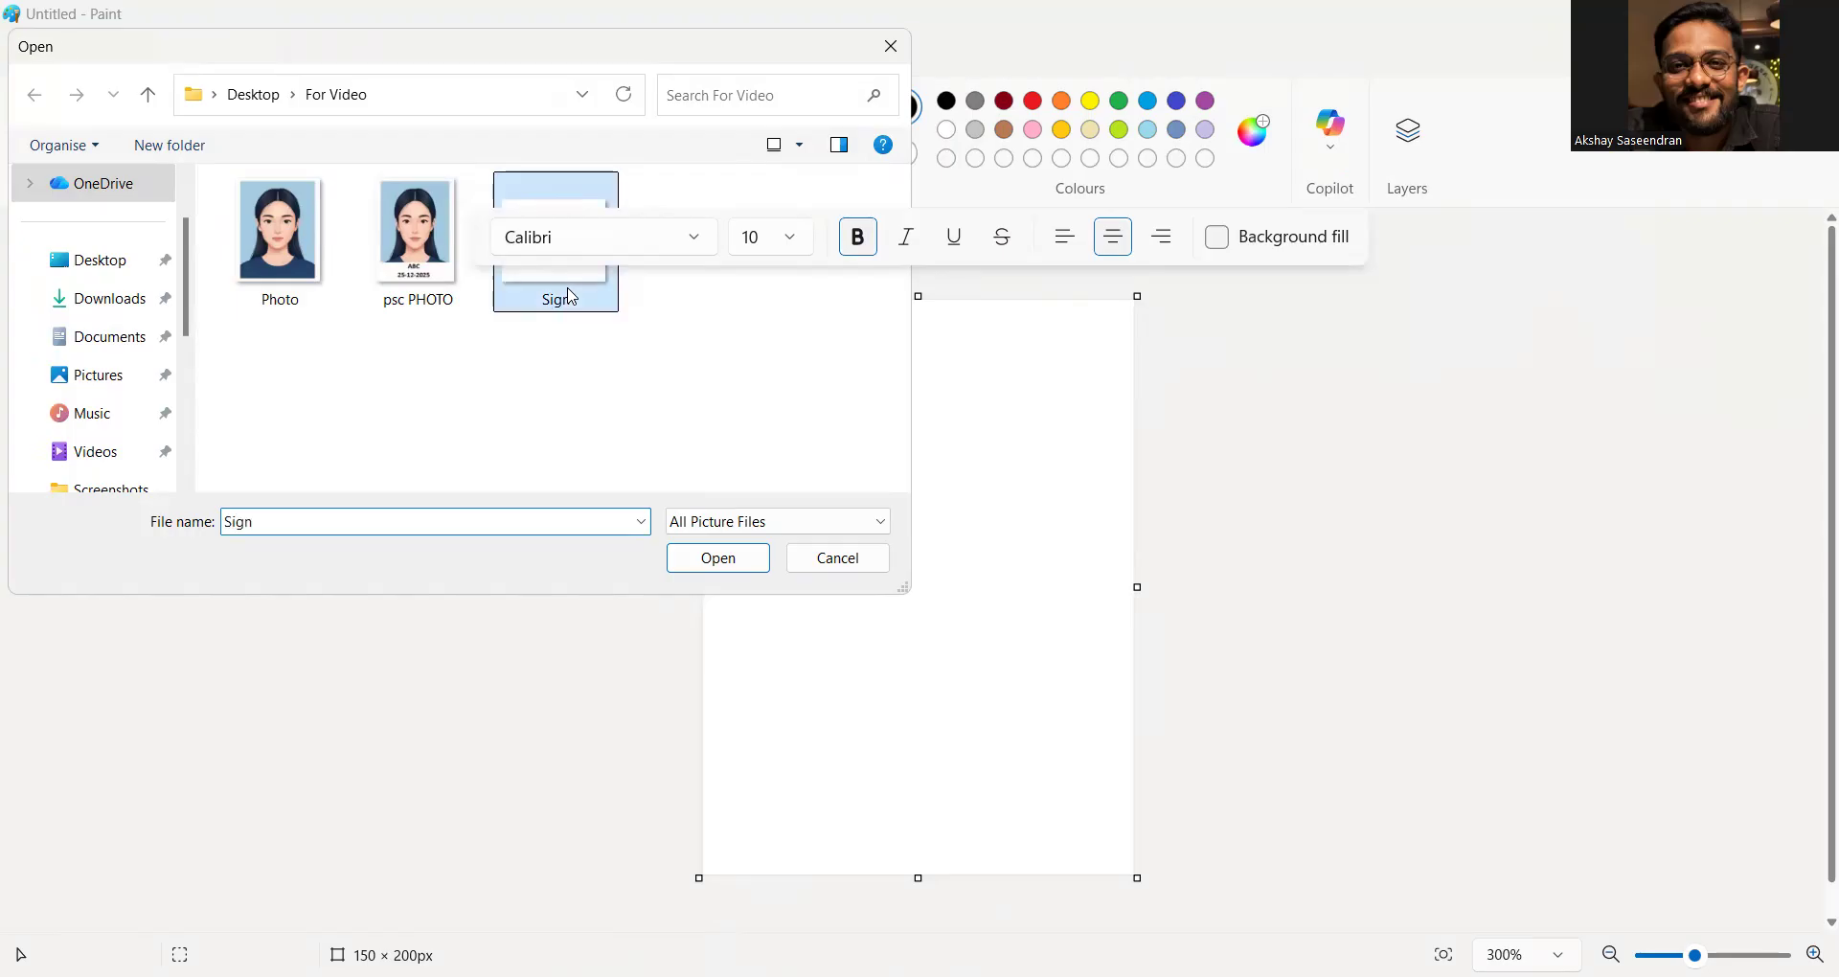
key(Return)
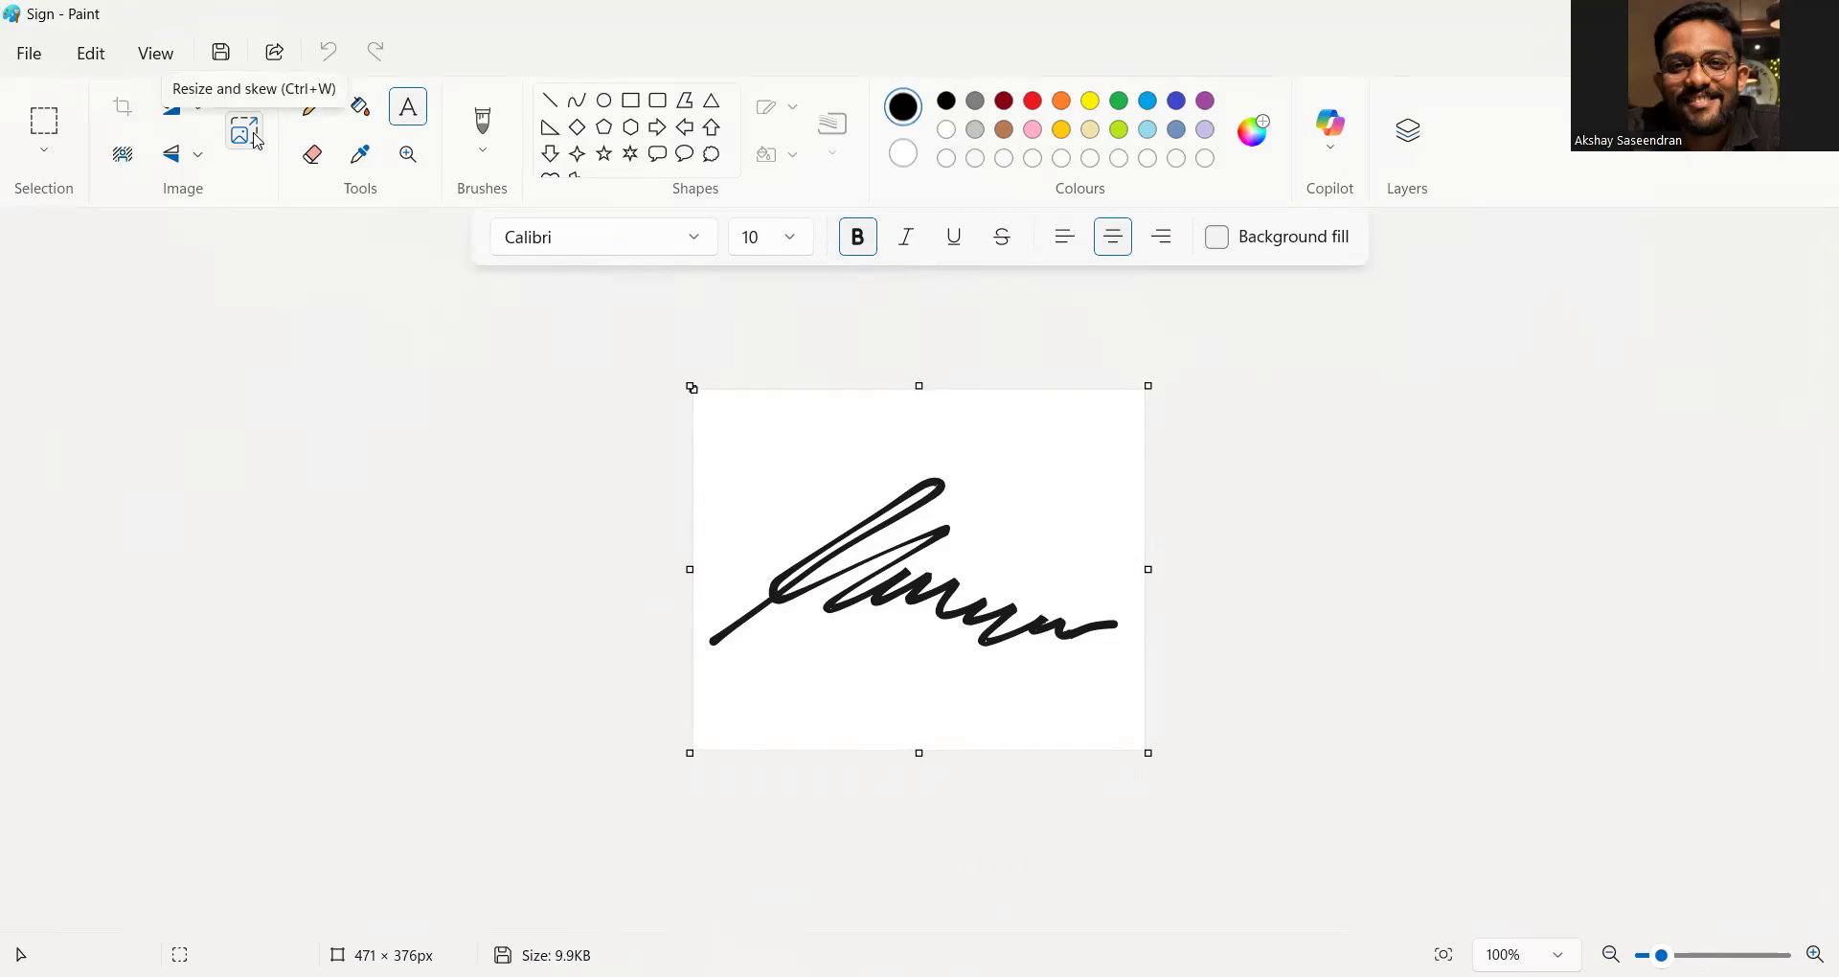
Resize the signature in pixels to 150 horizontal by 100 vertical, without maintaining the aspect ratio
key(ctrl+w)
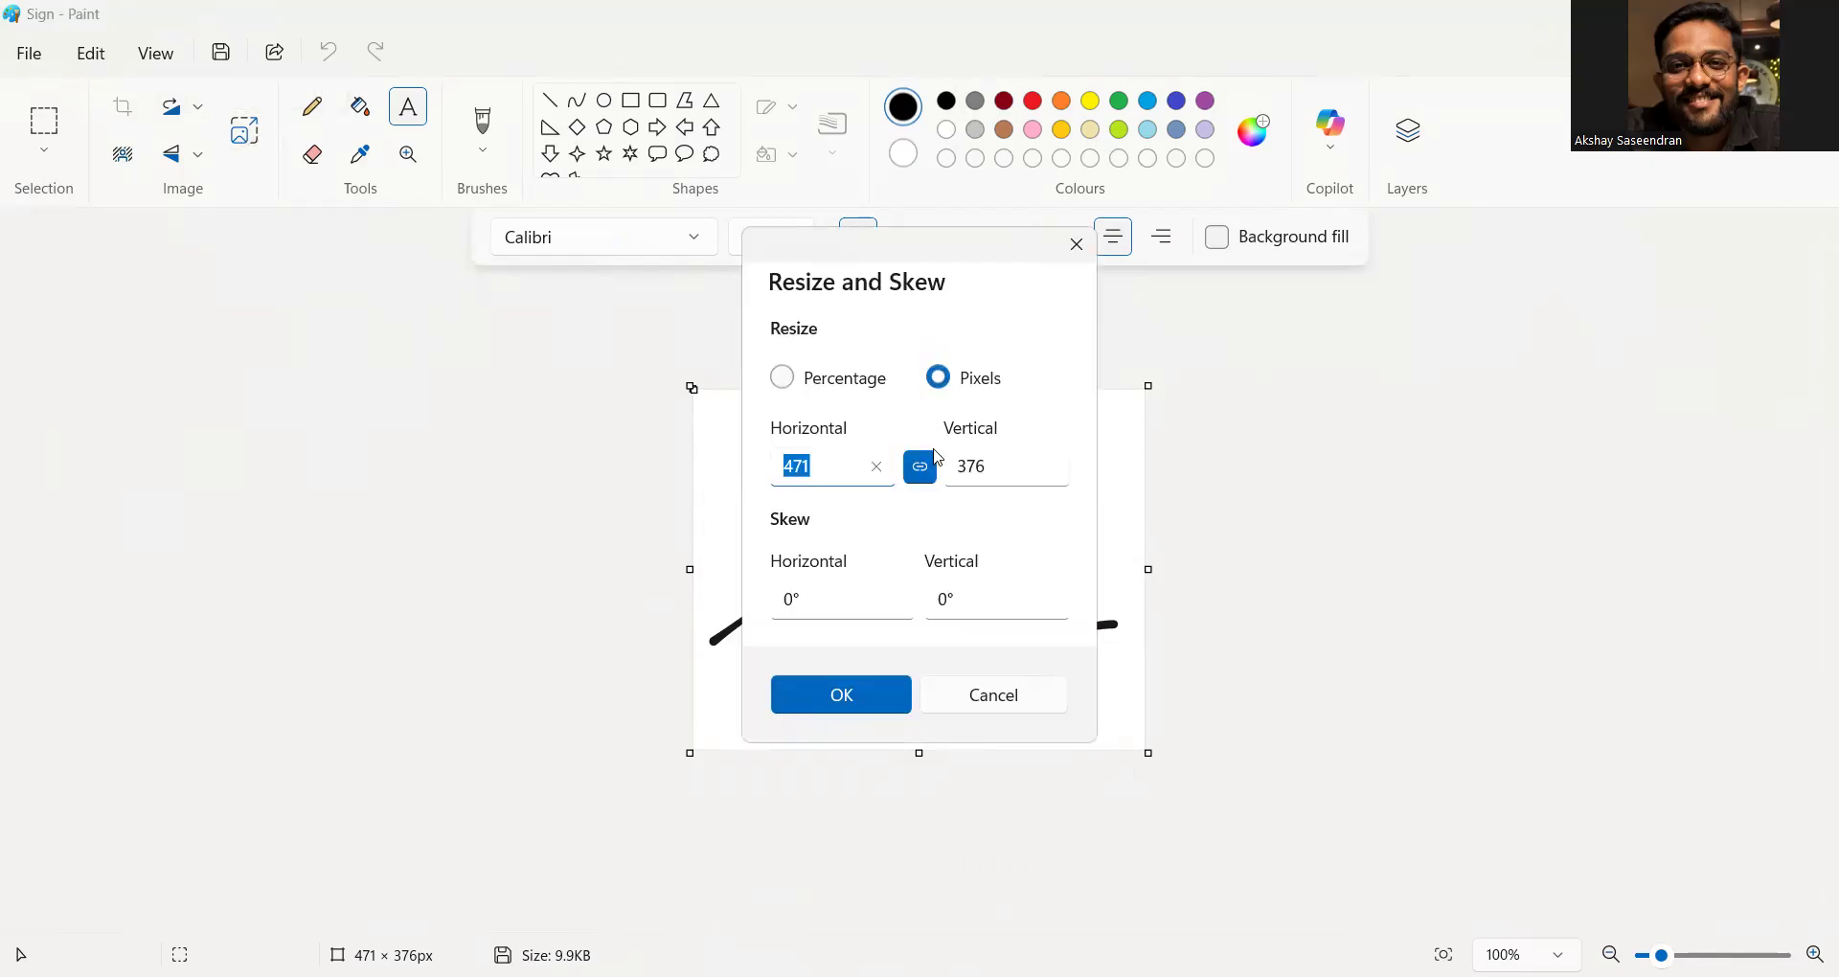
double_click(840, 469)
drag(829, 474, 771, 467)
text(150)
click(954, 470)
drag(952, 471, 1013, 477)
text(100)
click(872, 687)
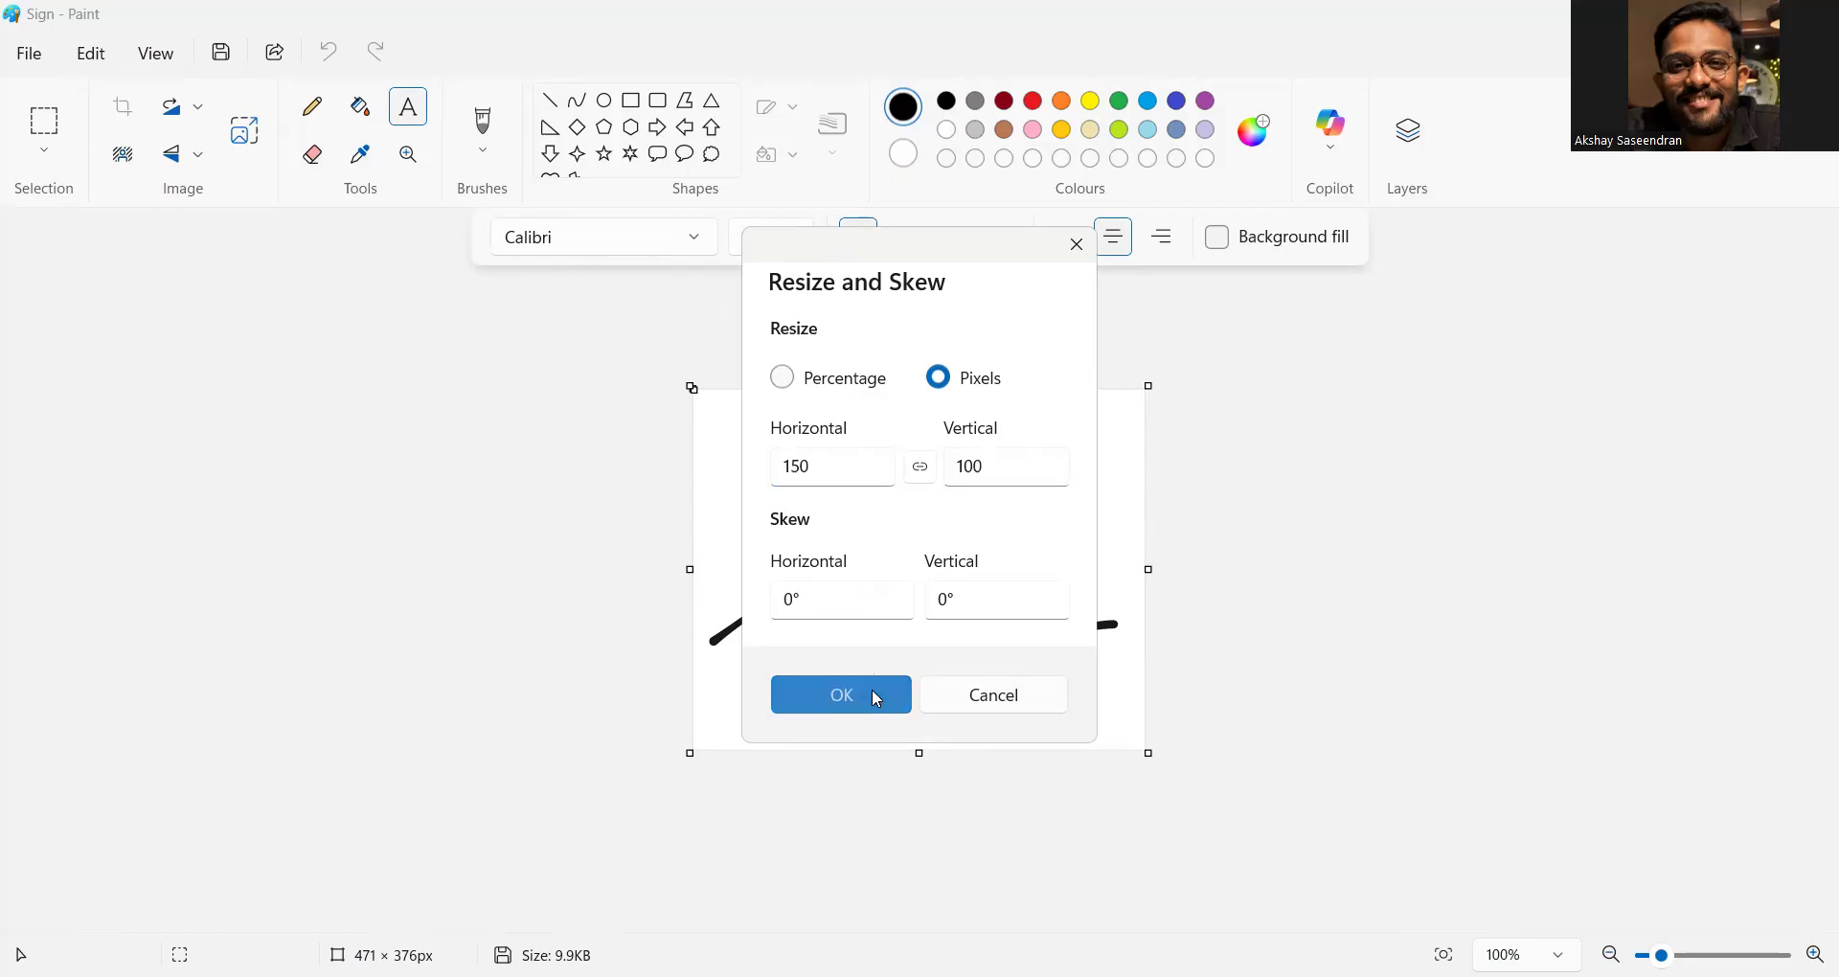
Save the resized signature as a JPEG picture named "PSC SIGN" in the For Video folder
click(1814, 954)
click(1814, 954)
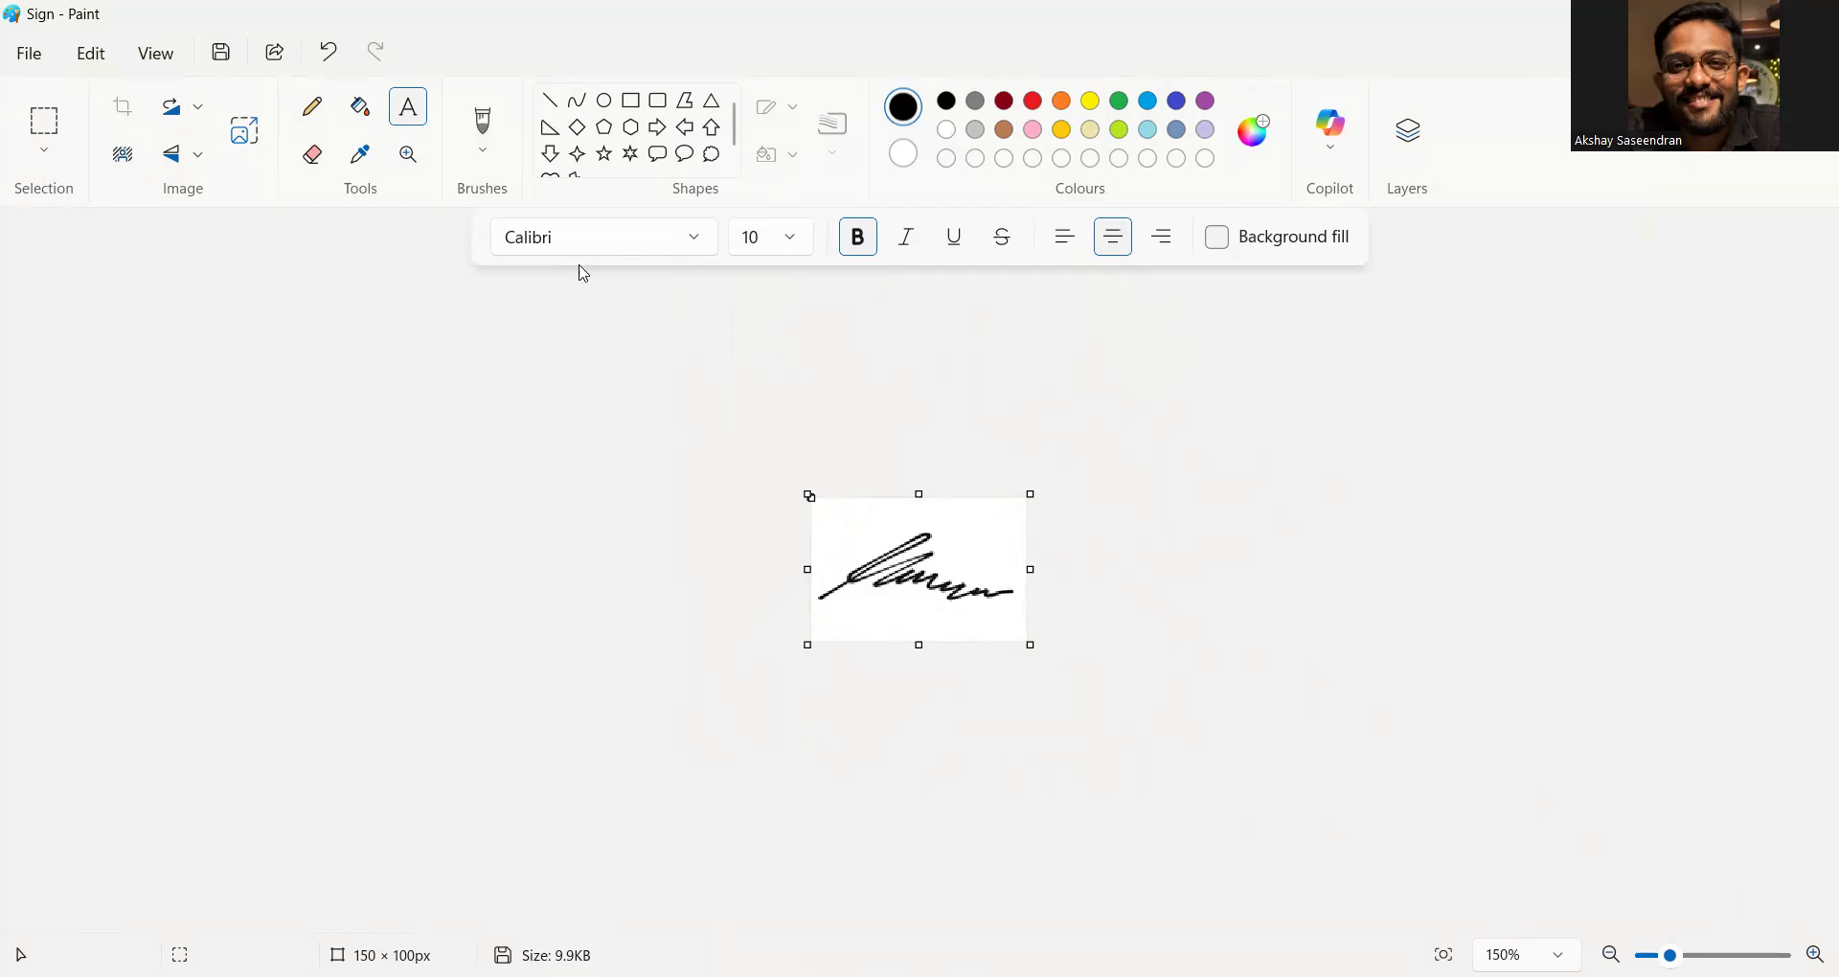
click(28, 53)
mouse_move(122, 288)
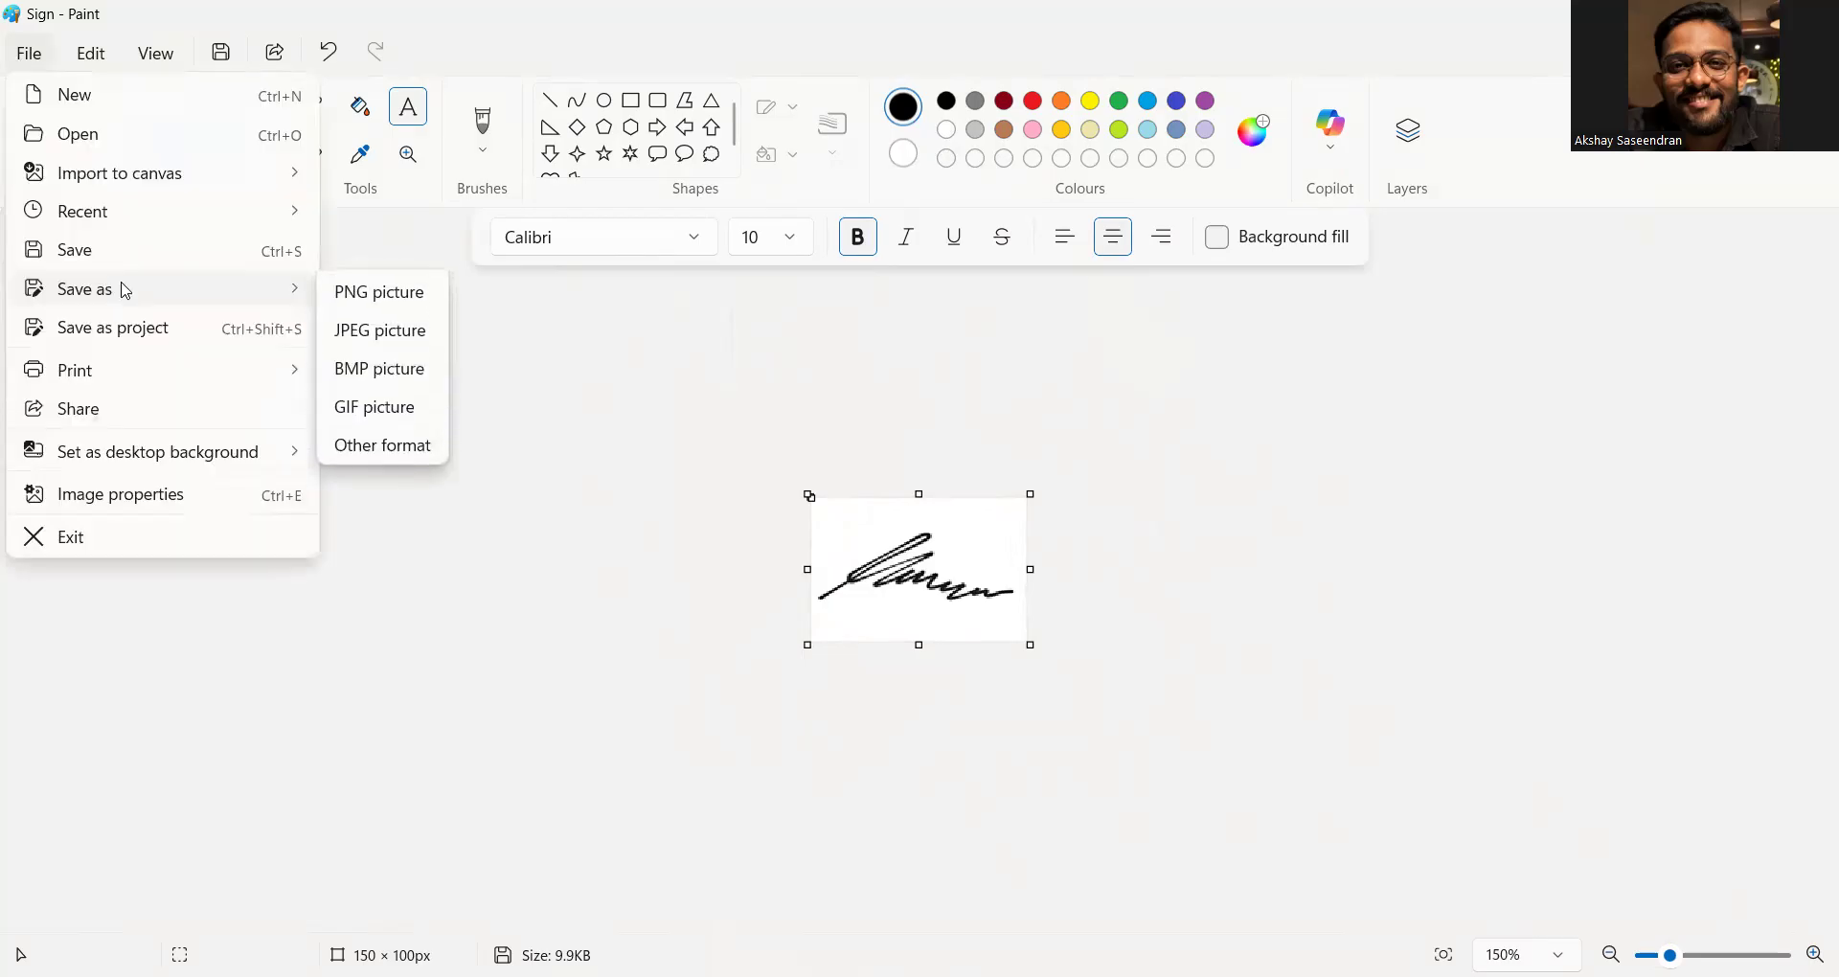
click(370, 332)
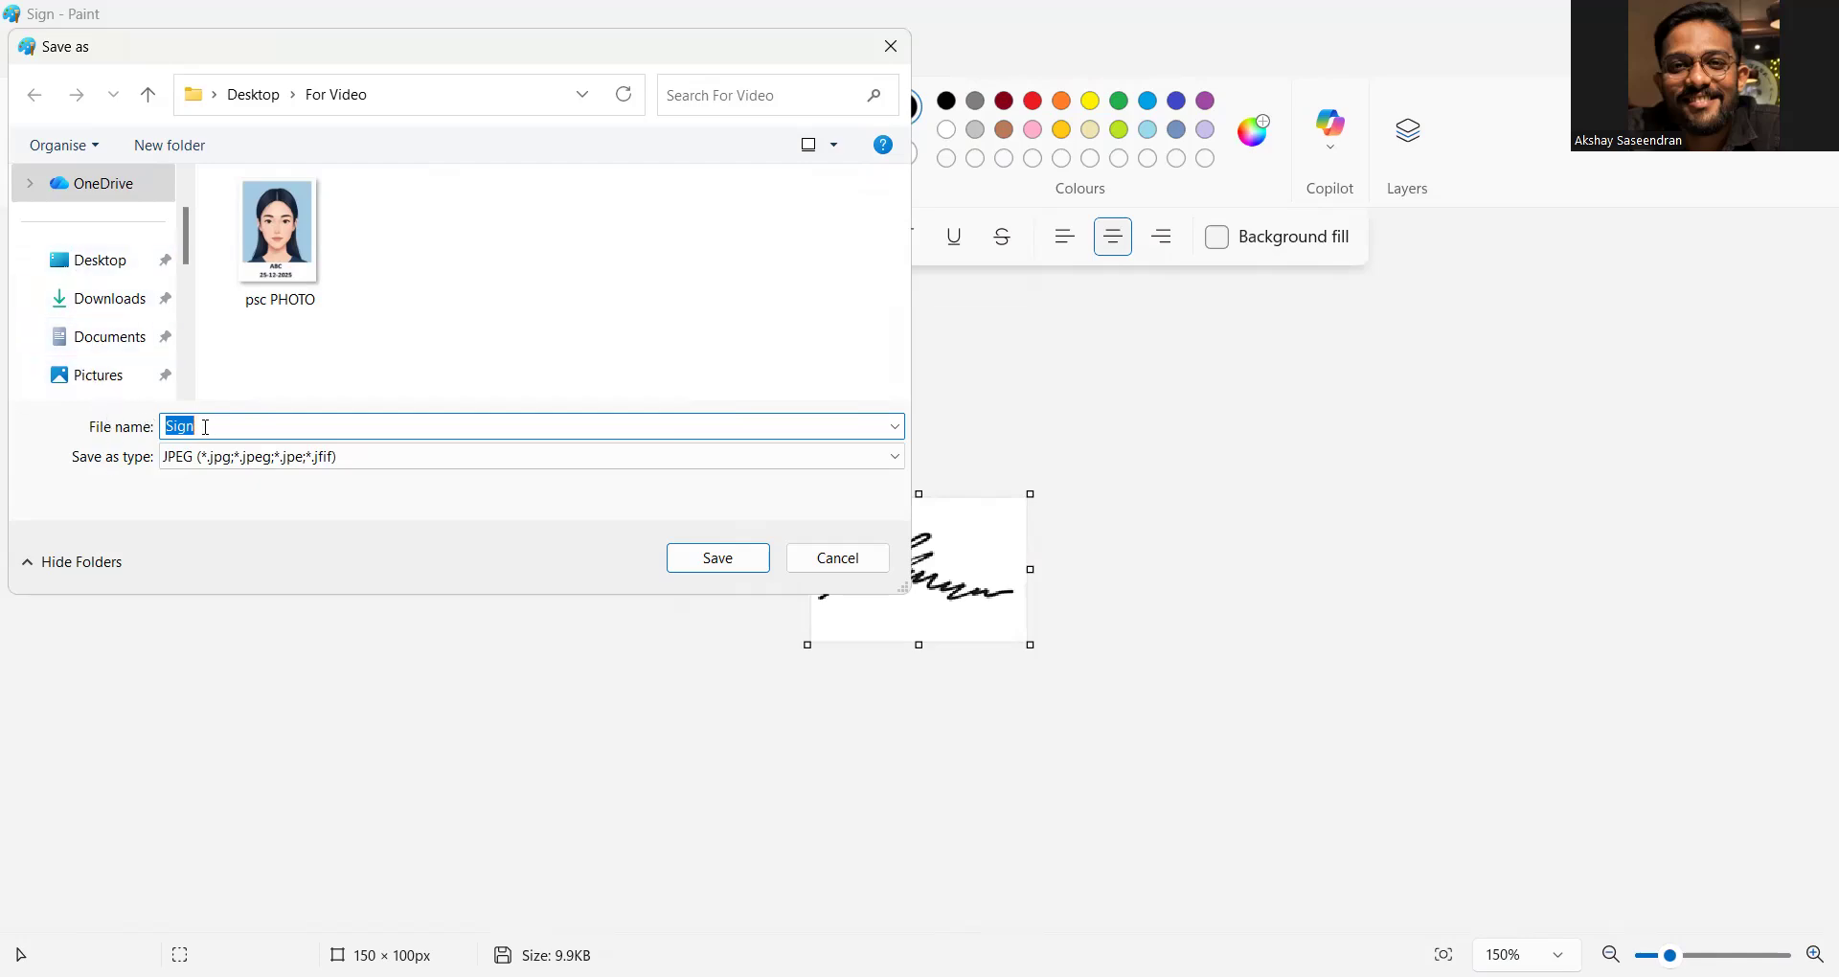
text(PSC SIGN)
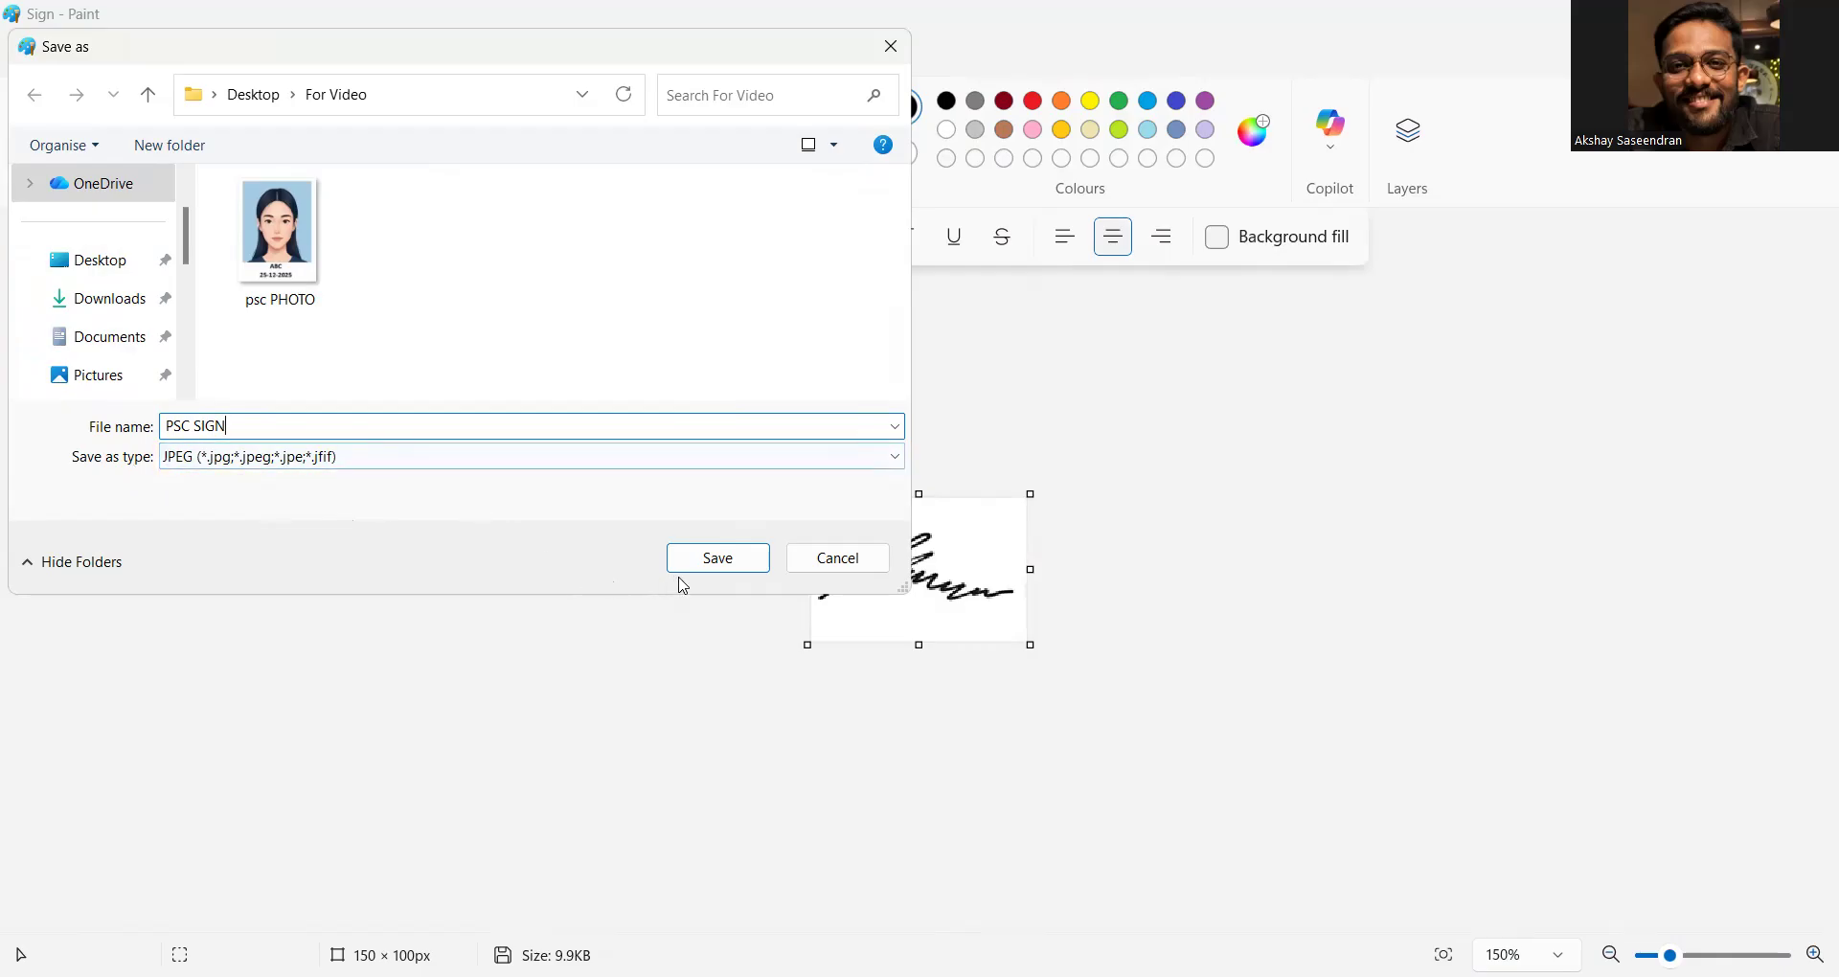
click(709, 563)
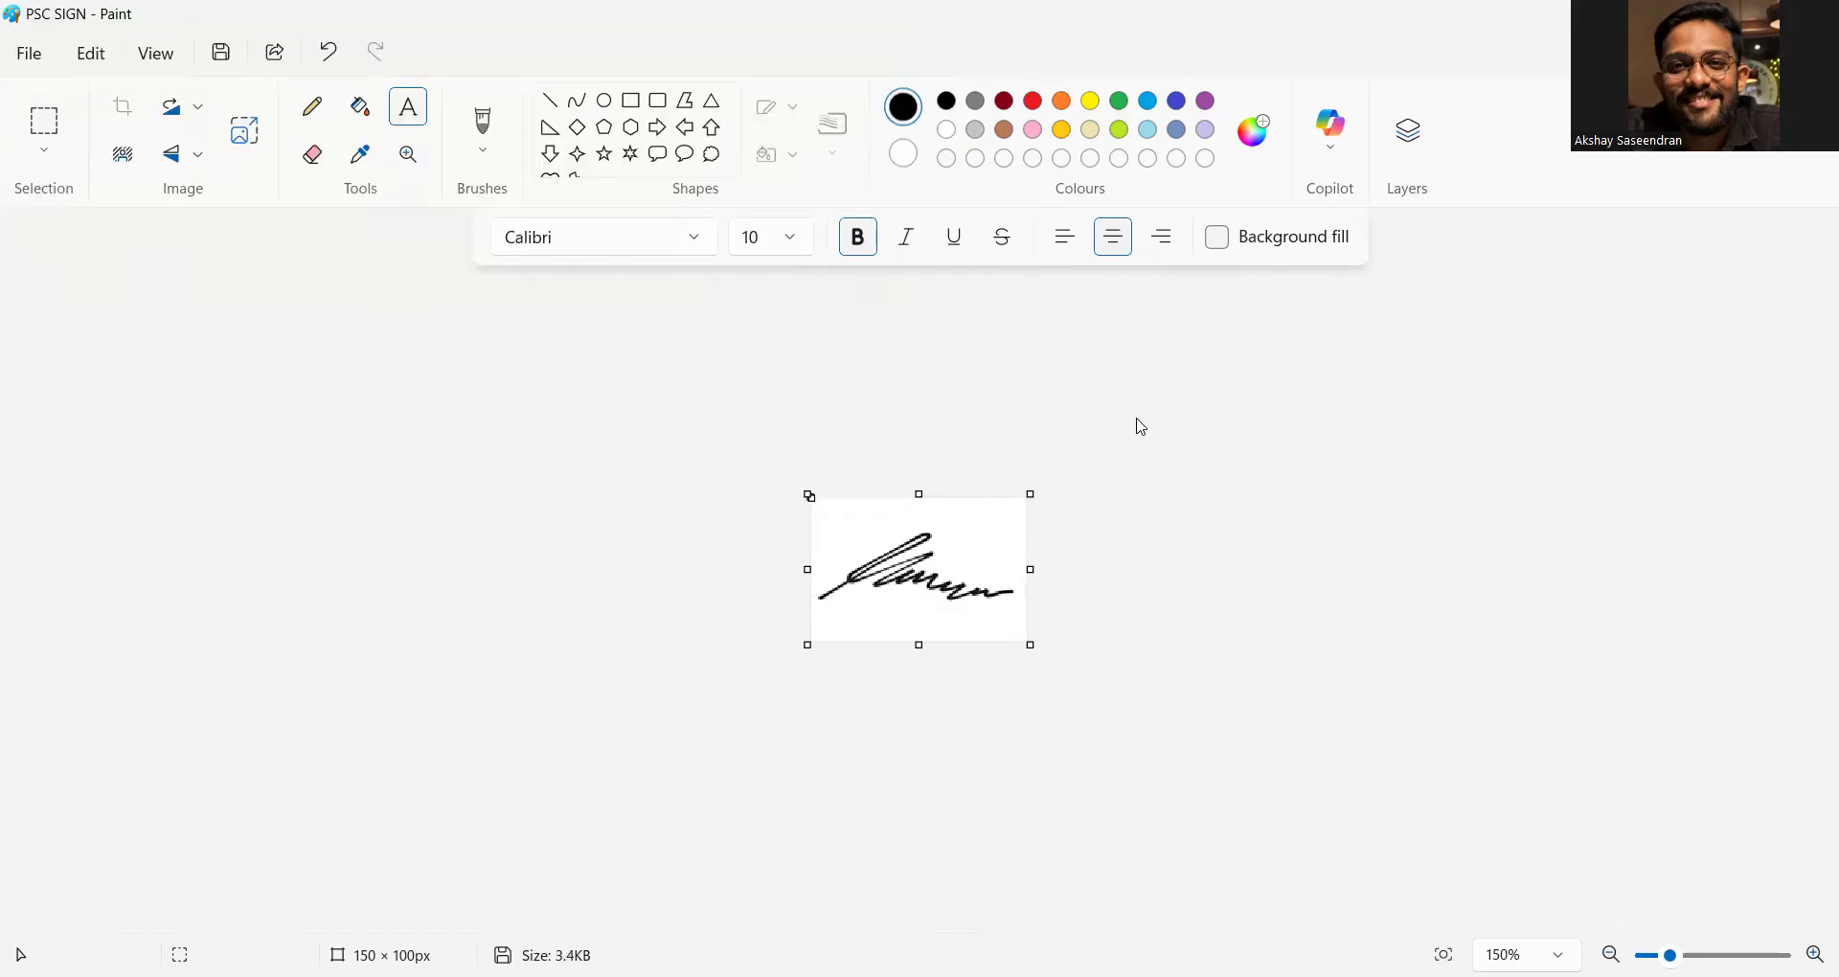